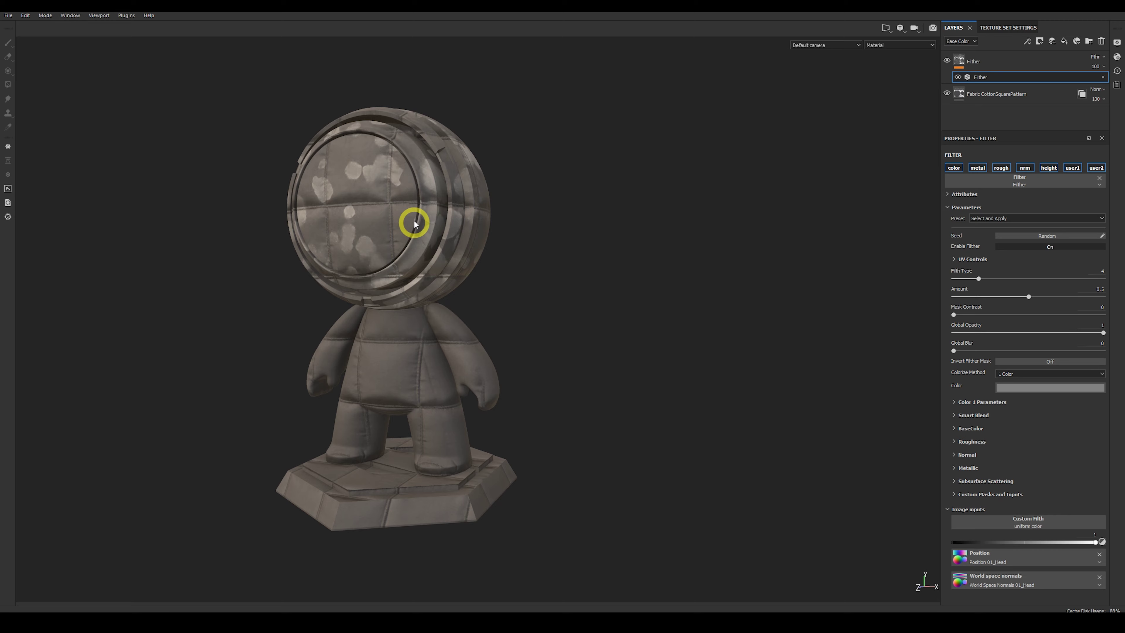
Compare the filth on the head with the filter's color channel off and on, and view the filter's attributes
{"action": "scroll", "coordinate": [439, 256], "scroll_direction": "up", "scroll_amount": 5}
{"action": "left_click_drag", "start_coordinate": [435, 259], "coordinate": [585, 306], "text": "alt"}
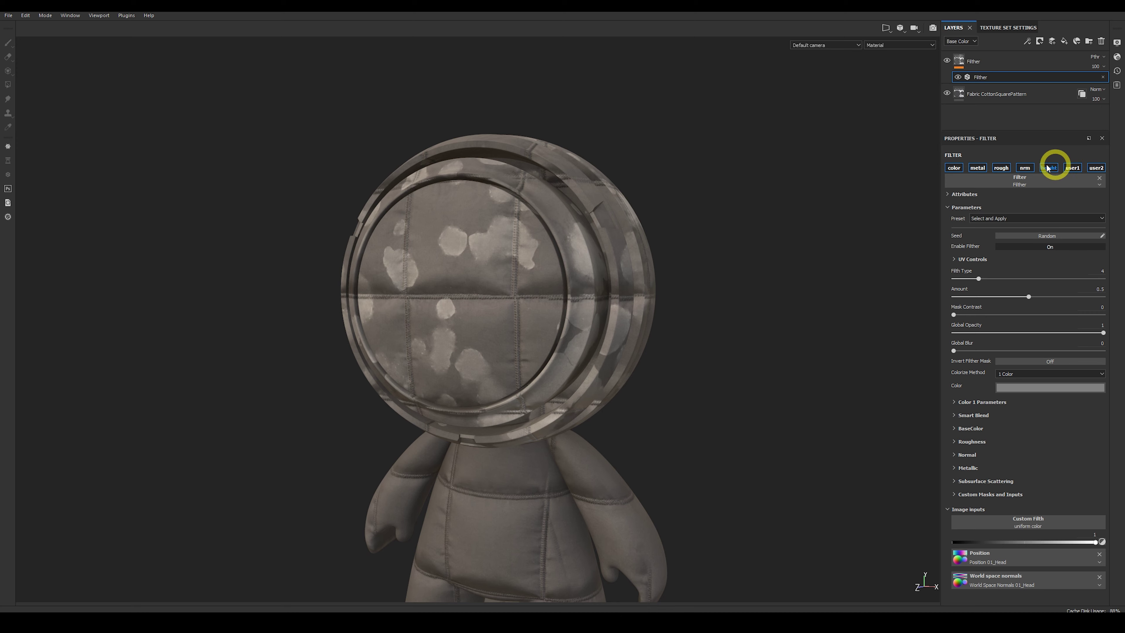
{"action": "left_click", "coordinate": [954, 168]}
{"action": "left_click", "coordinate": [955, 169]}
{"action": "left_click", "coordinate": [955, 169]}
{"action": "left_click", "coordinate": [955, 169]}
{"action": "left_click", "coordinate": [948, 194]}
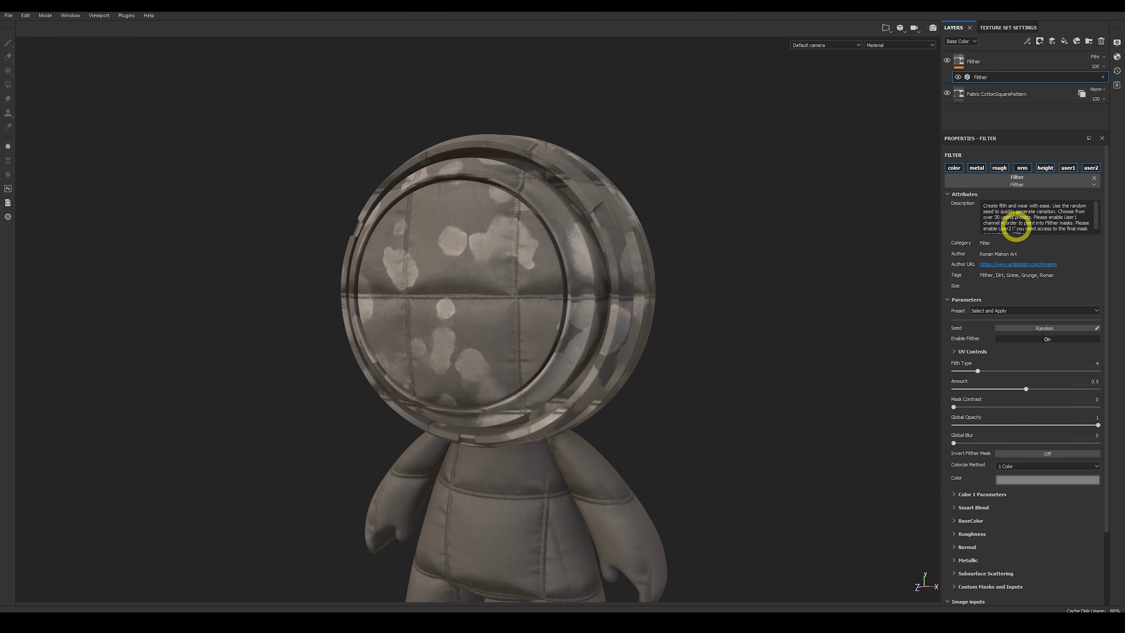
{"action": "left_click", "coordinate": [947, 194]}
Try several Filther presets on the head, and reset the filter to its default settings
{"action": "left_click", "coordinate": [1091, 218]}
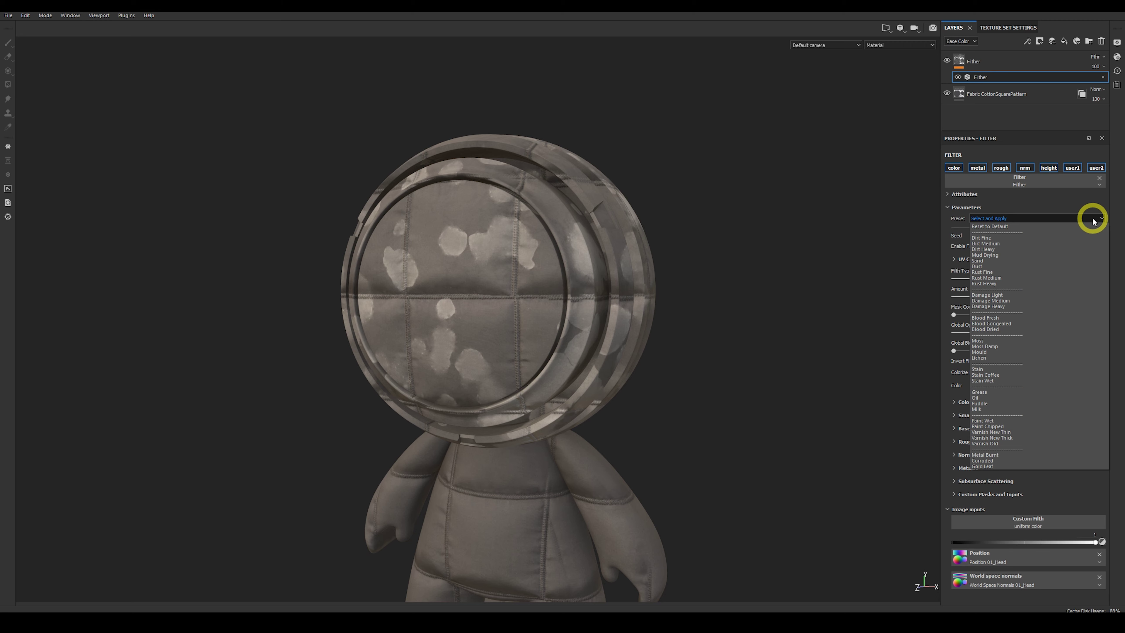
{"action": "left_click", "coordinate": [1013, 317]}
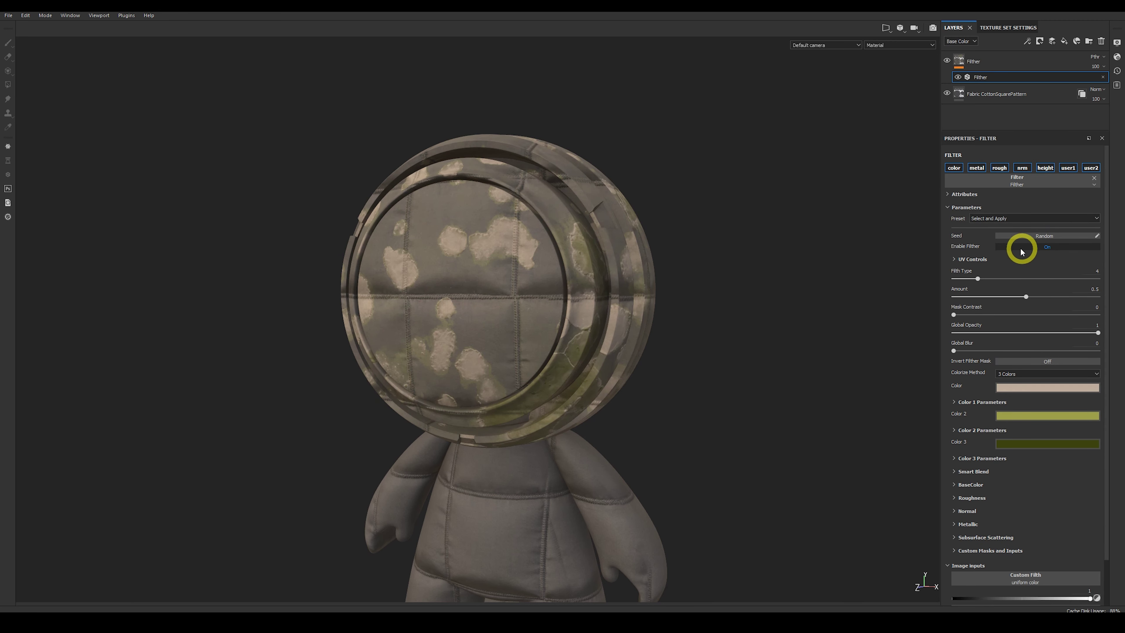
{"action": "left_click", "coordinate": [1027, 217]}
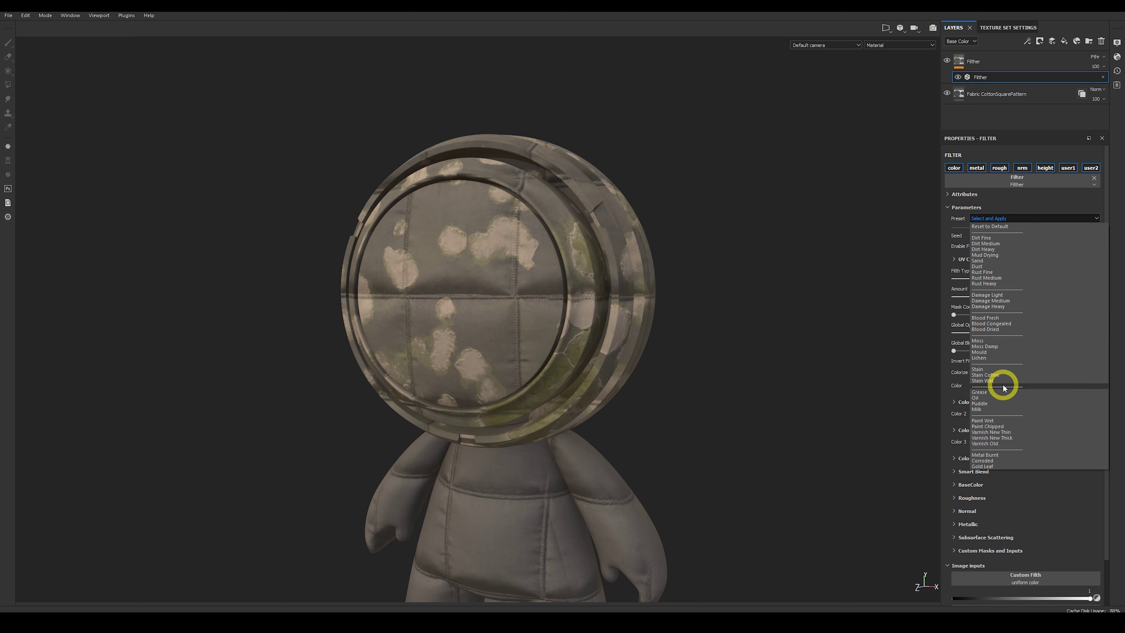
{"action": "left_click", "coordinate": [981, 392]}
{"action": "left_click", "coordinate": [1031, 218]}
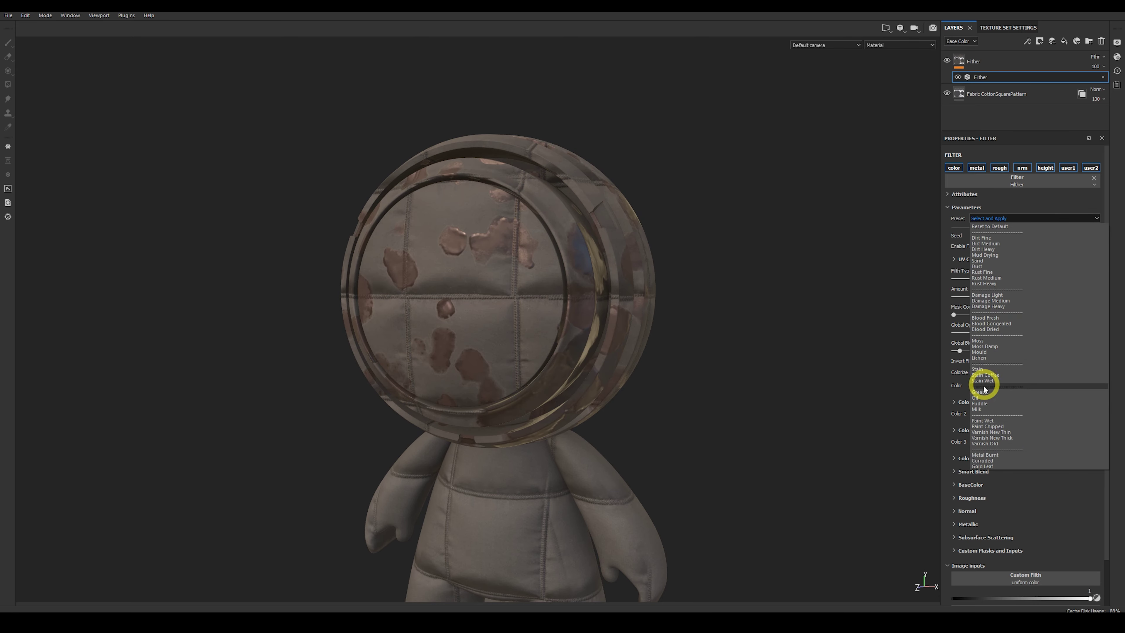
{"action": "left_click", "coordinate": [984, 372]}
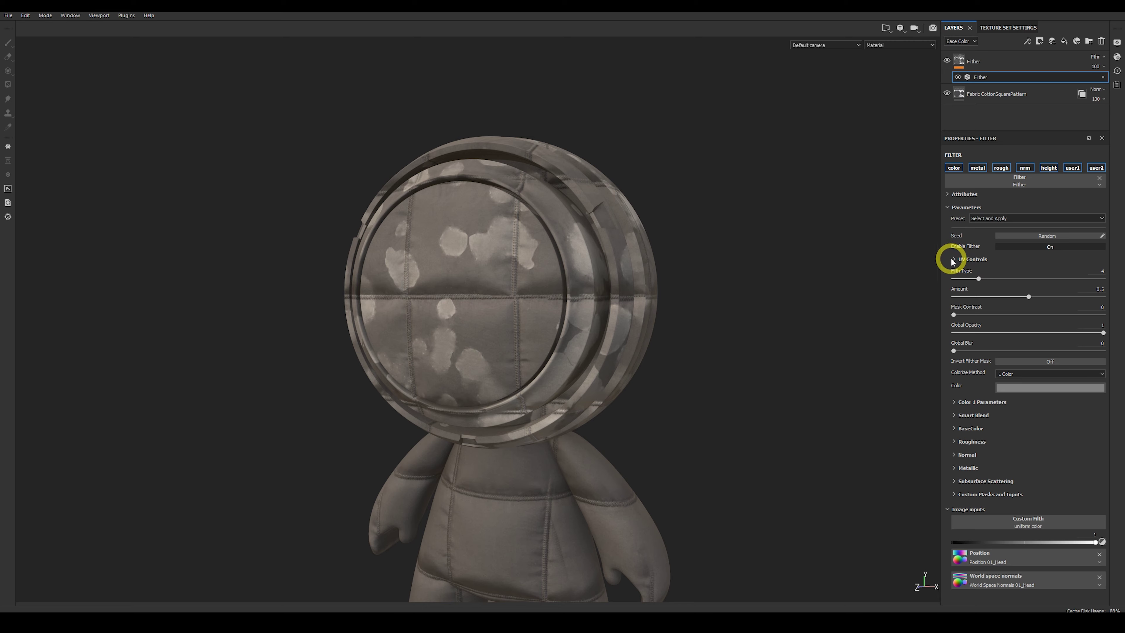
Rotate the filth pattern to 55 in the UV Controls and toggle Tile Safe Rotation
{"action": "left_click", "coordinate": [952, 259]}
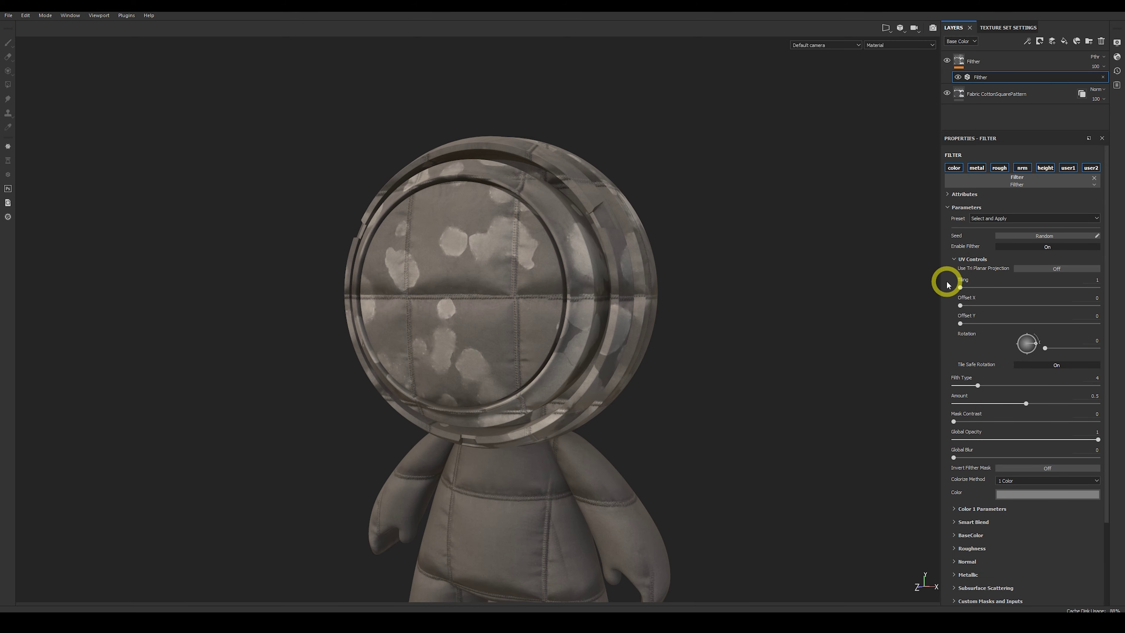
{"action": "left_click_drag", "start_coordinate": [960, 306], "coordinate": [915, 307]}
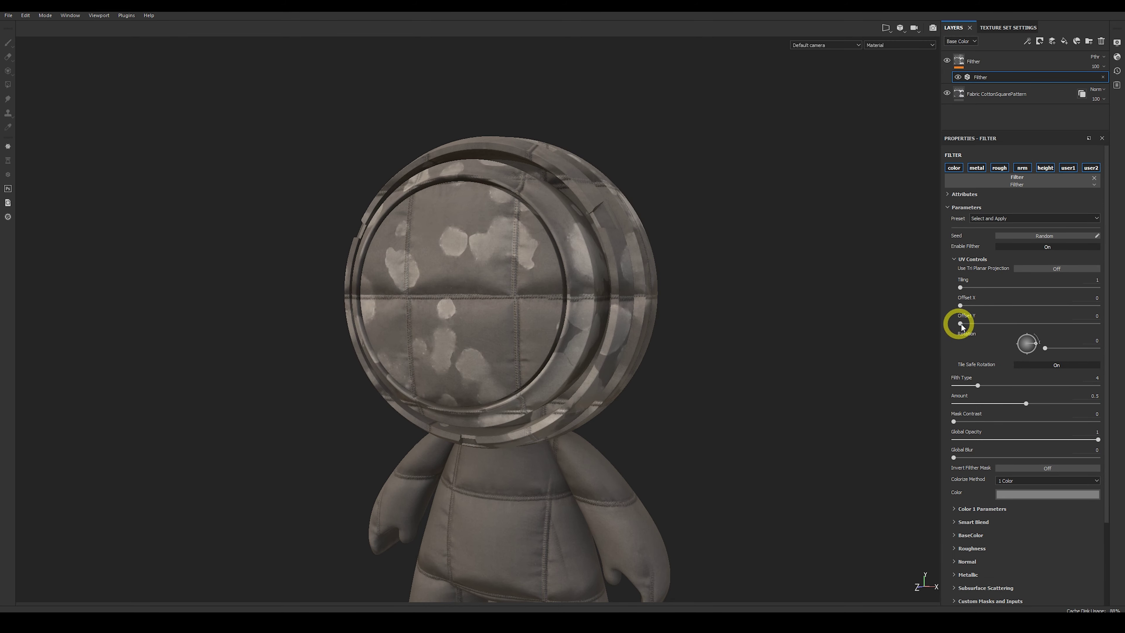
{"action": "mouse_move", "coordinate": [1034, 345]}
{"action": "left_mouse_down"}
{"action": "mouse_move", "coordinate": [1016, 345]}
{"action": "mouse_move", "coordinate": [1039, 357]}
{"action": "mouse_move", "coordinate": [1016, 349]}
{"action": "mouse_move", "coordinate": [1030, 336]}
{"action": "left_mouse_up"}
{"action": "left_click", "coordinate": [1039, 363]}
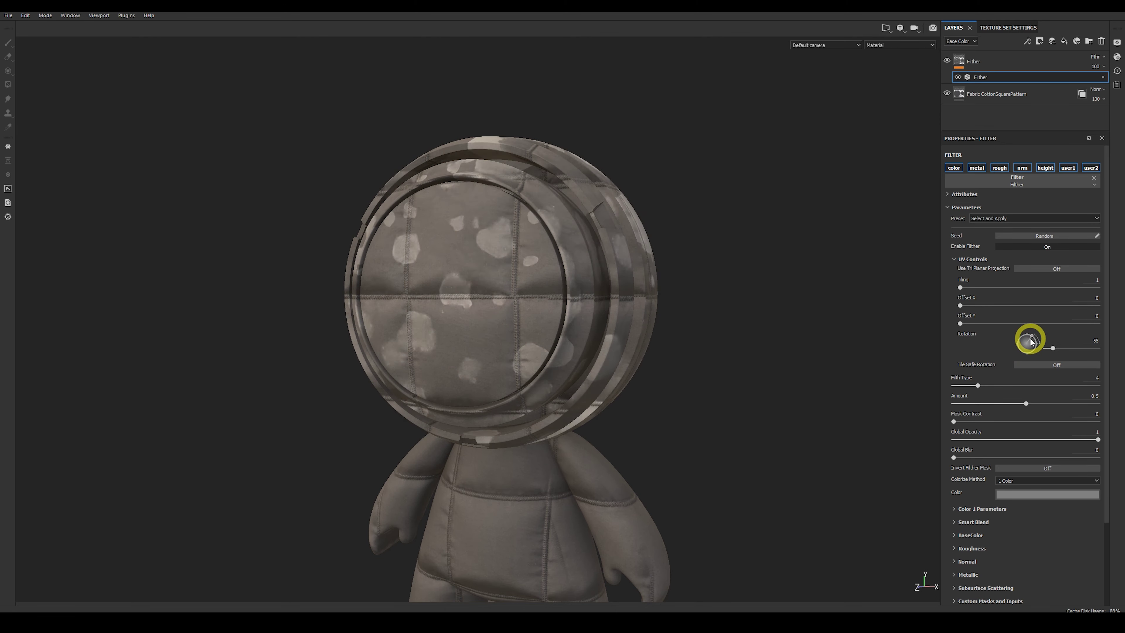
{"action": "left_click", "coordinate": [1032, 365]}
Enable Tri Planar Projection for the filth and set its Texture Tiling to about 0.71
{"action": "left_click", "coordinate": [1060, 270]}
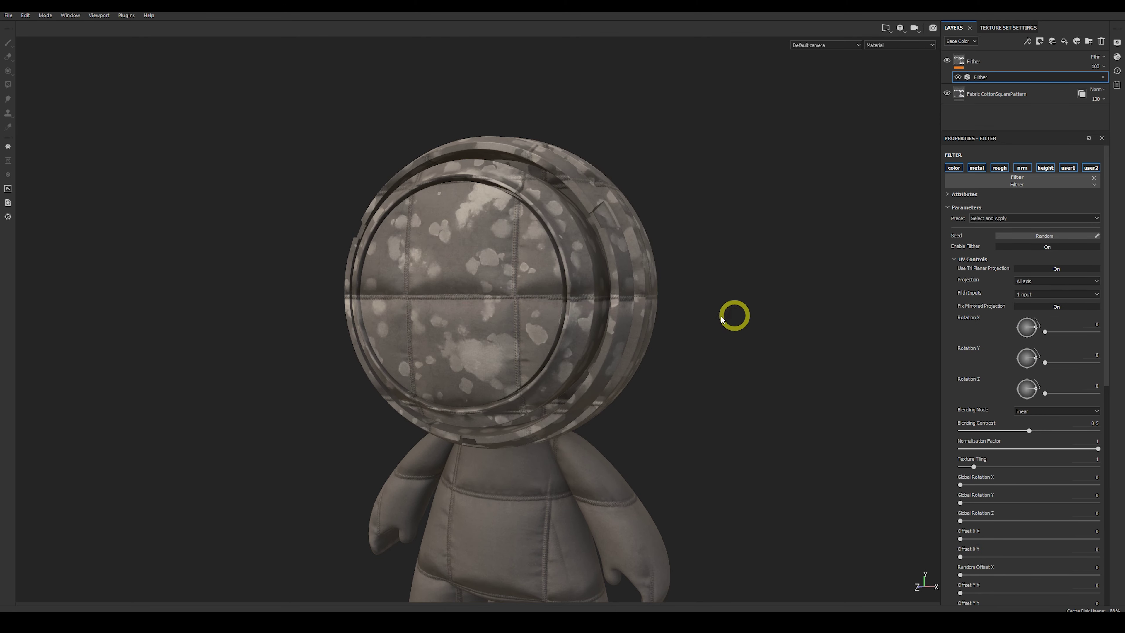
{"action": "left_click_drag", "start_coordinate": [688, 284], "coordinate": [615, 278], "text": "alt"}
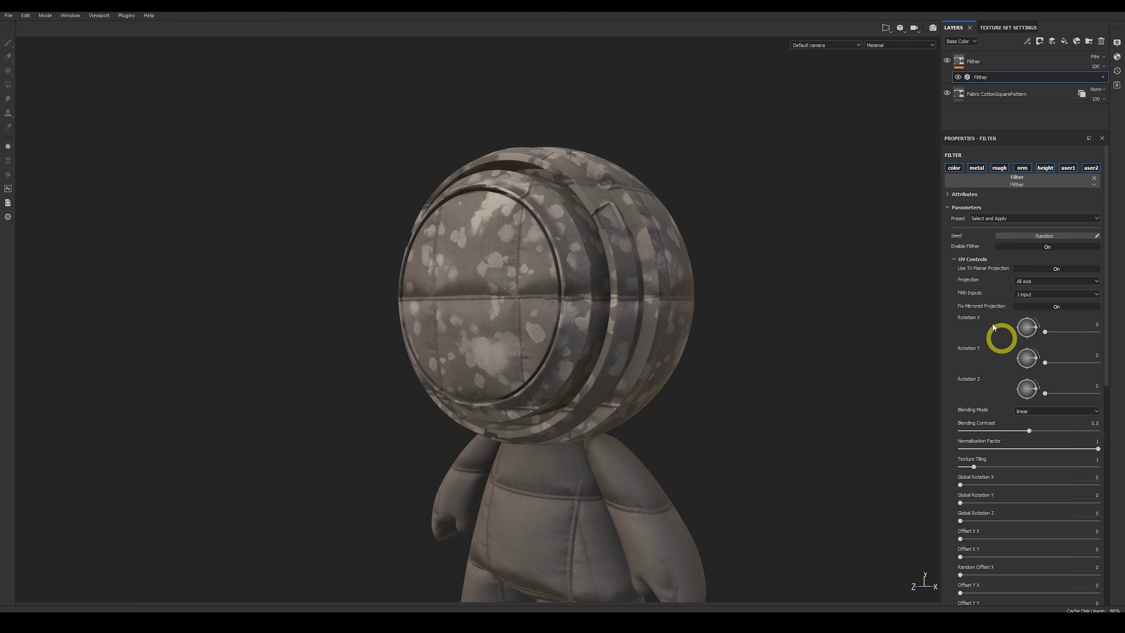
{"action": "left_click_drag", "start_coordinate": [974, 471], "coordinate": [969, 471]}
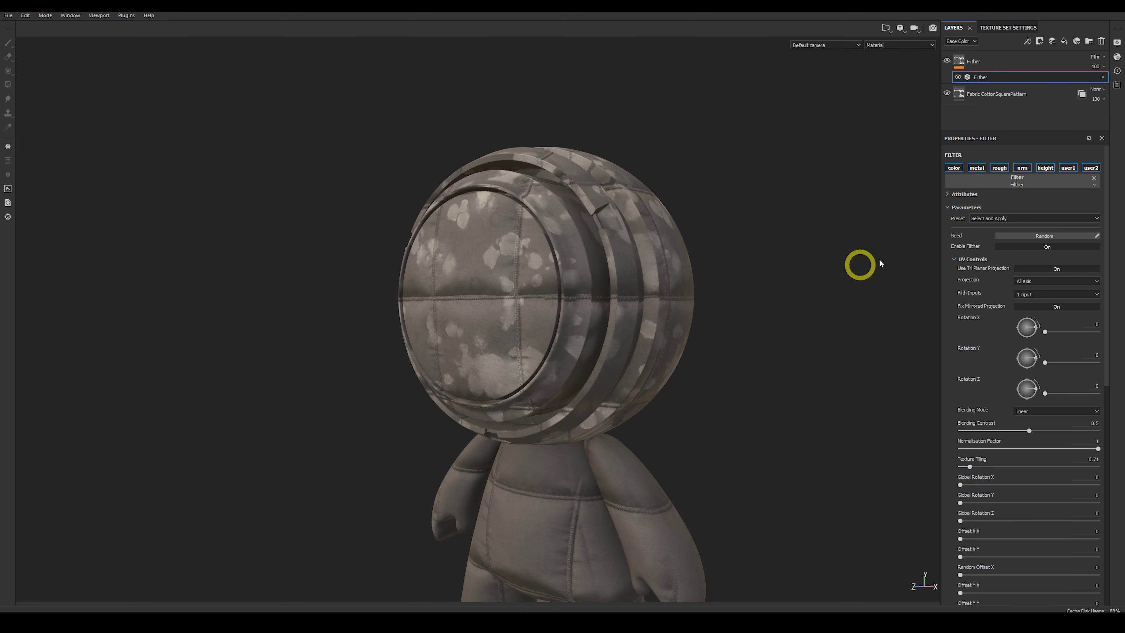
{"action": "left_click", "coordinate": [970, 259]}
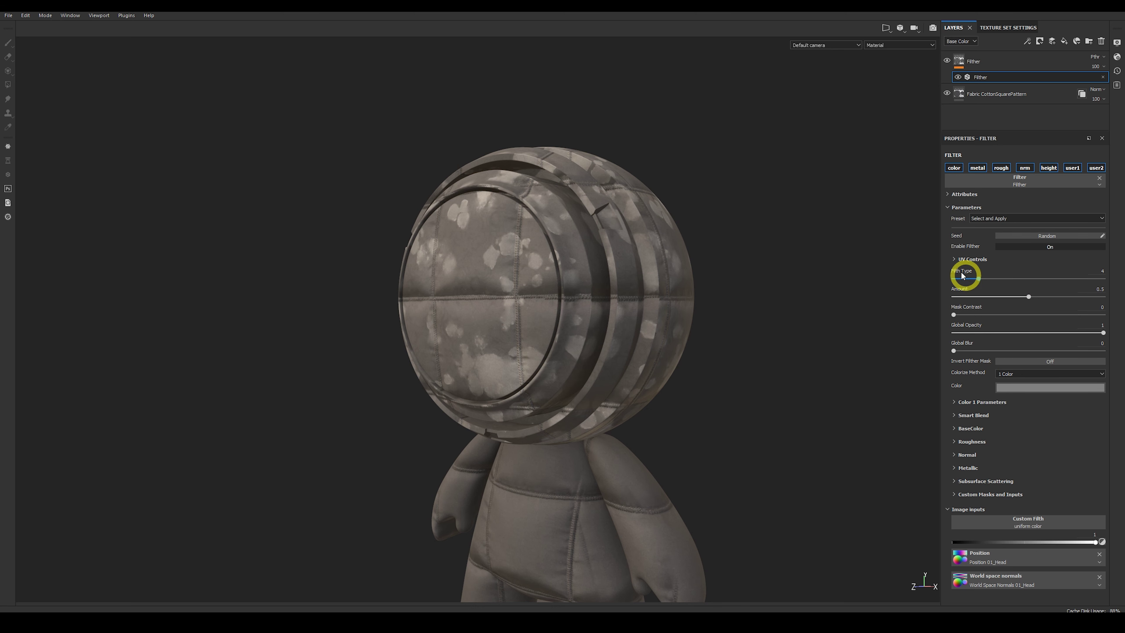
Set the filth Amount to 0.46 and the Mask Contrast to 0.3
{"action": "mouse_move", "coordinate": [979, 280]}
{"action": "left_mouse_down"}
{"action": "mouse_move", "coordinate": [1097, 279]}
{"action": "mouse_move", "coordinate": [960, 280]}
{"action": "mouse_move", "coordinate": [1041, 280]}
{"action": "mouse_move", "coordinate": [968, 278]}
{"action": "mouse_move", "coordinate": [1018, 278]}
{"action": "mouse_move", "coordinate": [981, 280]}
{"action": "mouse_move", "coordinate": [1054, 295]}
{"action": "mouse_move", "coordinate": [987, 292]}
{"action": "mouse_move", "coordinate": [1047, 292]}
{"action": "mouse_move", "coordinate": [991, 295]}
{"action": "mouse_move", "coordinate": [1017, 295]}
{"action": "mouse_move", "coordinate": [1004, 295]}
{"action": "left_mouse_up"}
{"action": "left_click", "coordinate": [1008, 297]}
{"action": "left_click_drag", "start_coordinate": [700, 314], "coordinate": [519, 293], "text": "alt"}
{"action": "left_click_drag", "start_coordinate": [955, 318], "coordinate": [998, 315]}
Try different Global Opacity and Global Blur values for the filth, returning them to 1 and 0
{"action": "left_click", "coordinate": [1103, 333]}
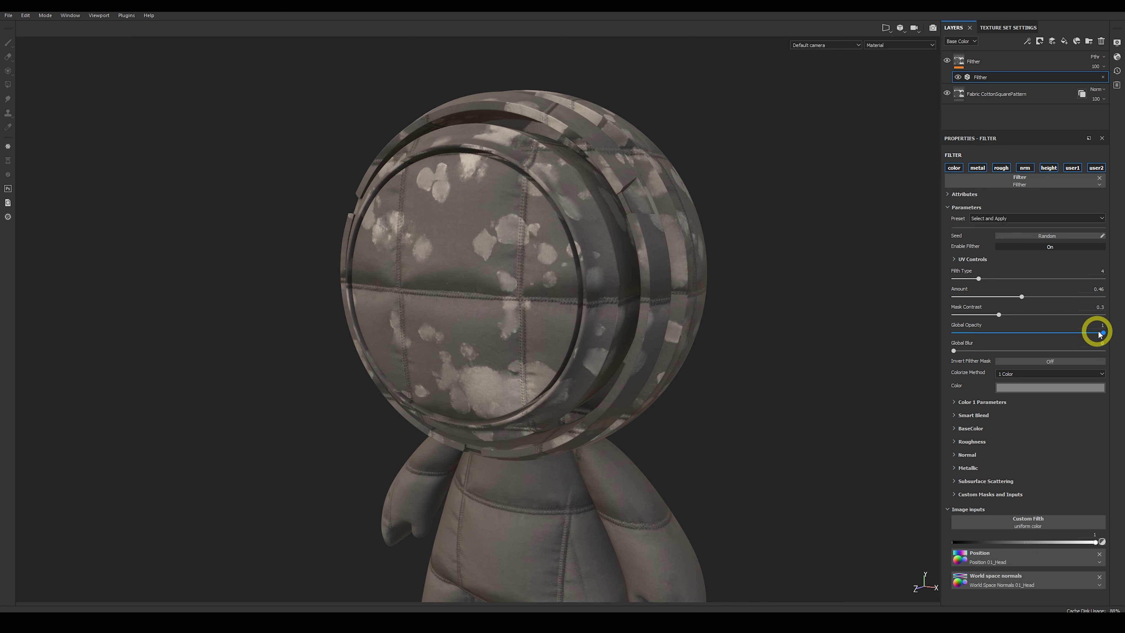
{"action": "mouse_move", "coordinate": [1104, 333]}
{"action": "left_mouse_down"}
{"action": "mouse_move", "coordinate": [977, 332]}
{"action": "mouse_move", "coordinate": [1120, 332]}
{"action": "mouse_move", "coordinate": [1005, 332]}
{"action": "mouse_move", "coordinate": [1104, 332]}
{"action": "left_mouse_up"}
{"action": "left_click_drag", "start_coordinate": [956, 351], "coordinate": [854, 355]}
Compare the filth with its mask inverted and not inverted, leaving Invert Filther Mask off
{"action": "left_click", "coordinate": [1042, 362]}
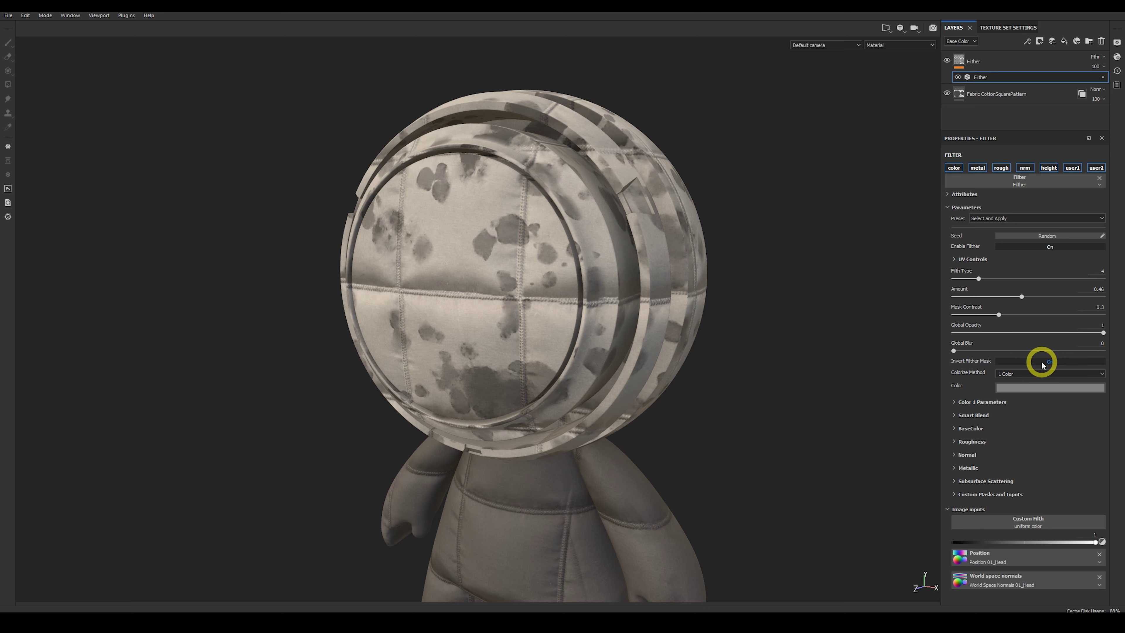
{"action": "left_click", "coordinate": [1041, 362]}
{"action": "left_click", "coordinate": [1042, 362]}
{"action": "left_click", "coordinate": [1042, 362]}
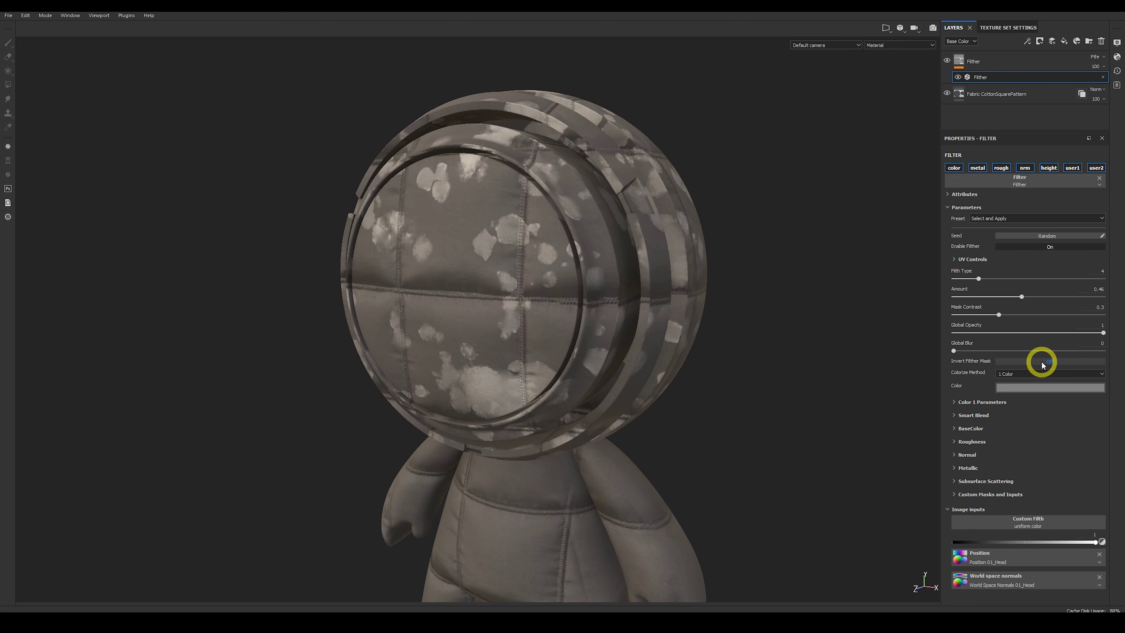
Make the first filth color red and switch the Colorize Method to 3 Colors
{"action": "left_click", "coordinate": [1042, 390]}
{"action": "left_click_drag", "start_coordinate": [1044, 411], "coordinate": [1056, 433]}
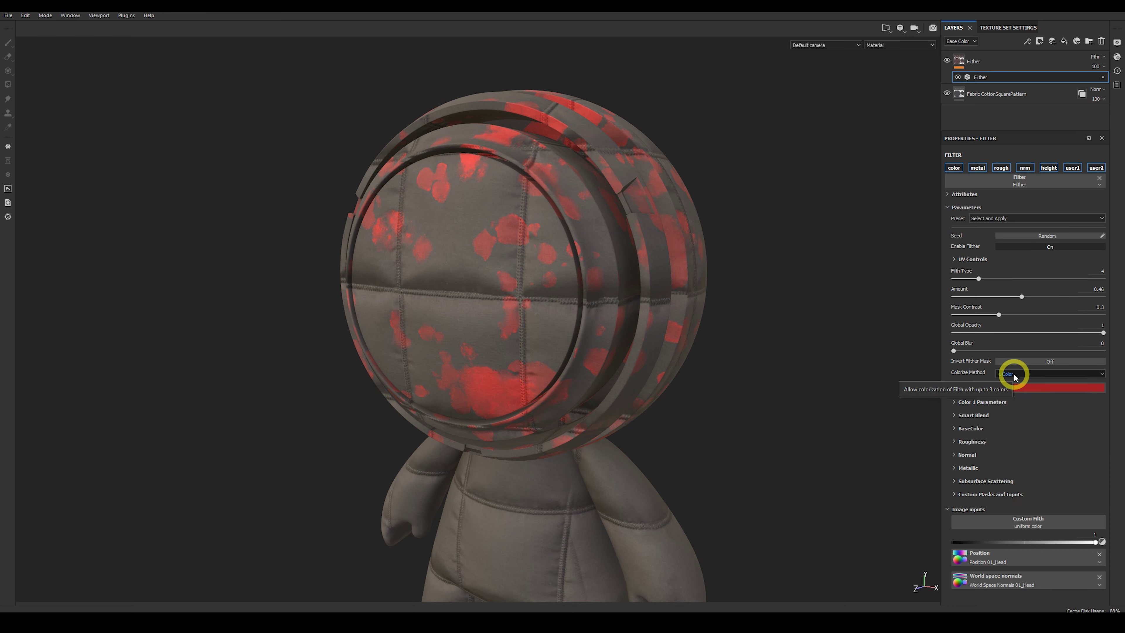
{"action": "left_click", "coordinate": [1034, 377]}
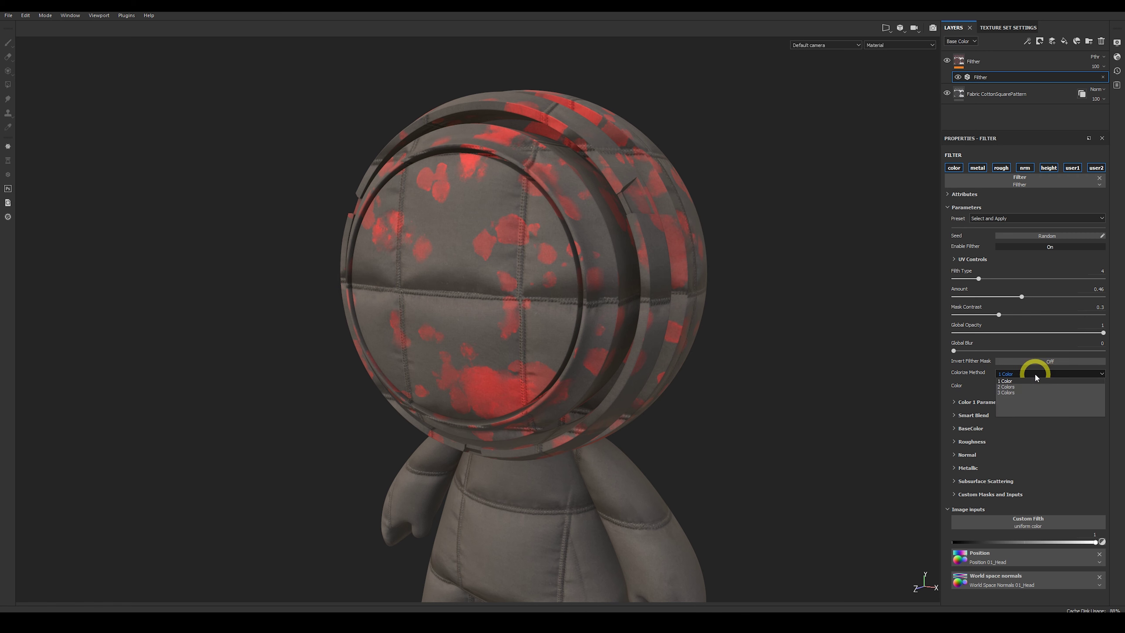
{"action": "left_click", "coordinate": [1018, 376]}
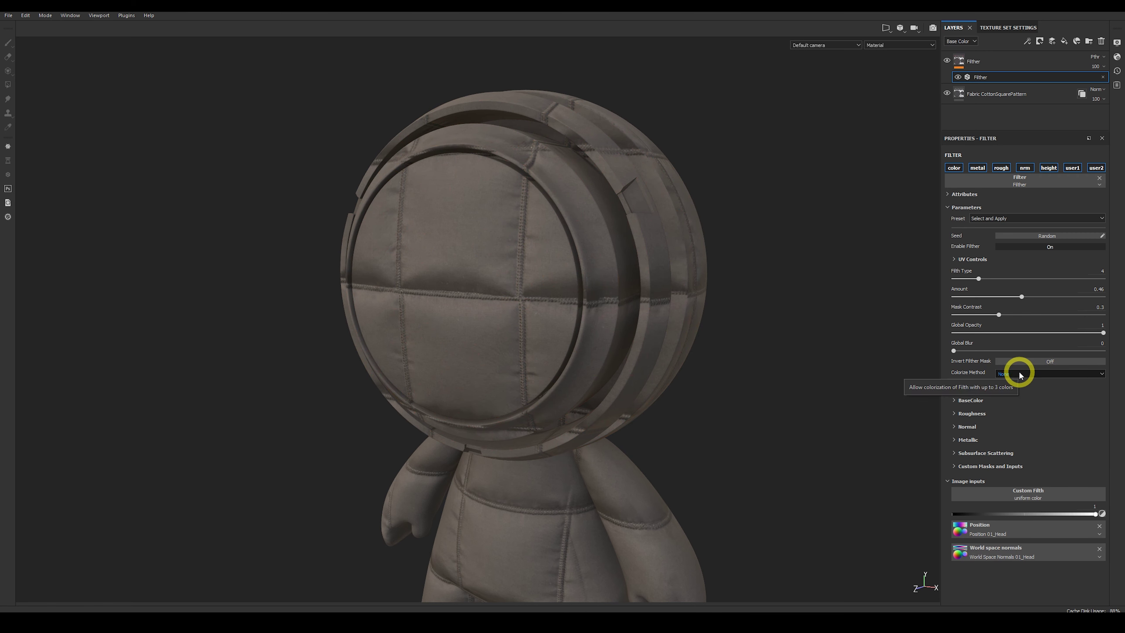
{"action": "left_click", "coordinate": [1020, 376]}
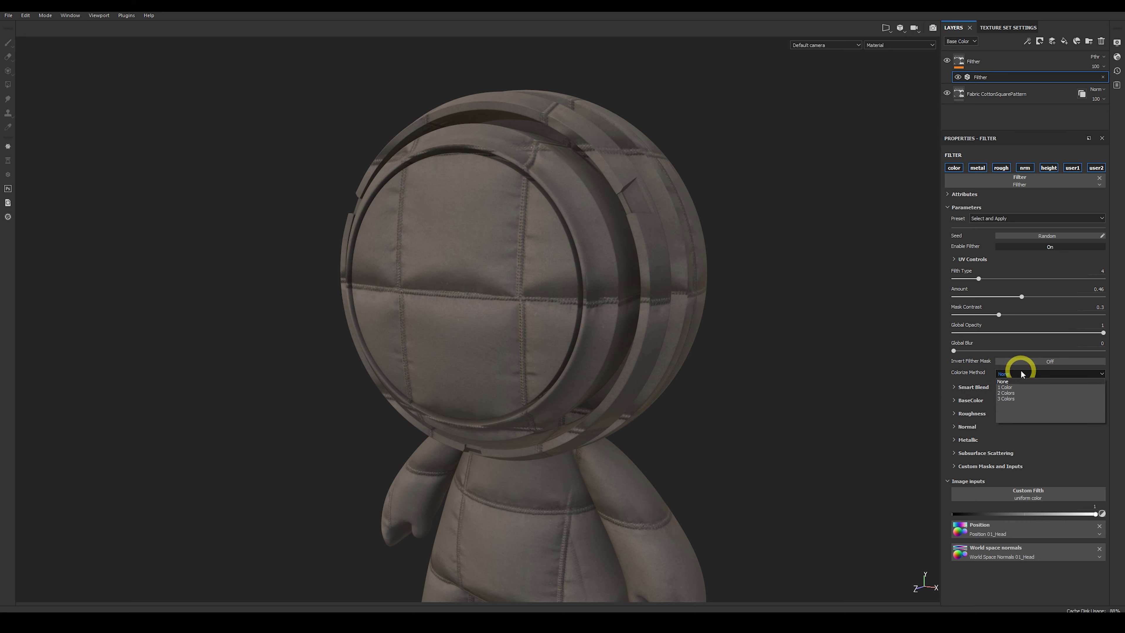
{"action": "left_click", "coordinate": [1024, 399]}
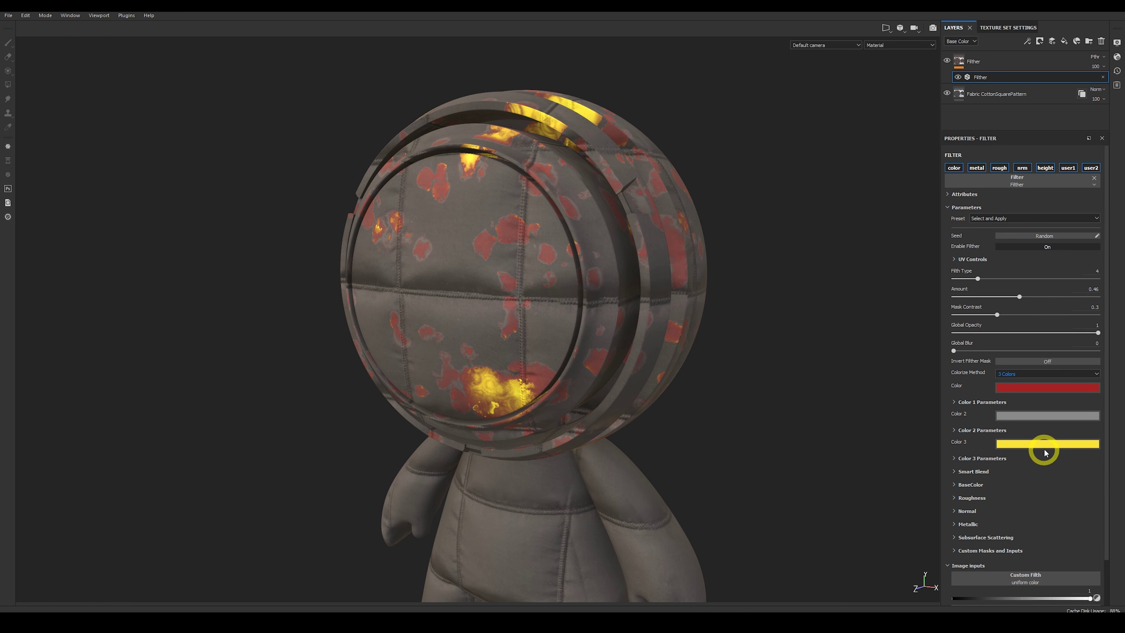
Change Color 3 to a dark reddish brown and Color 2 to a muted pink
{"action": "left_click", "coordinate": [1028, 445]}
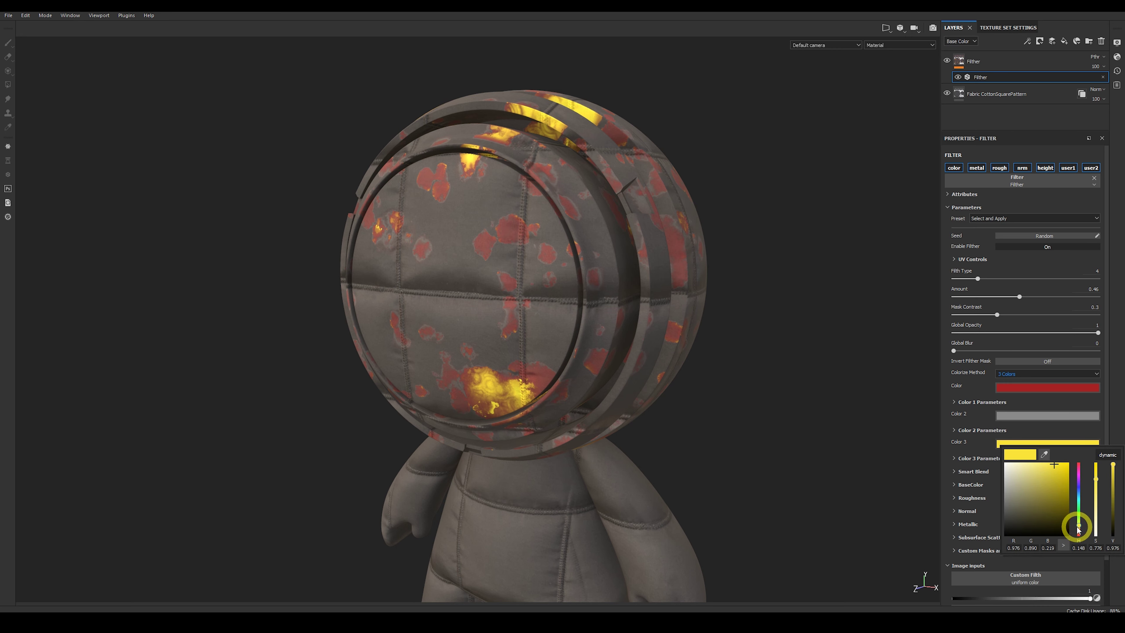
{"action": "left_click_drag", "start_coordinate": [1076, 526], "coordinate": [1079, 533]}
{"action": "left_click", "coordinate": [1066, 518]}
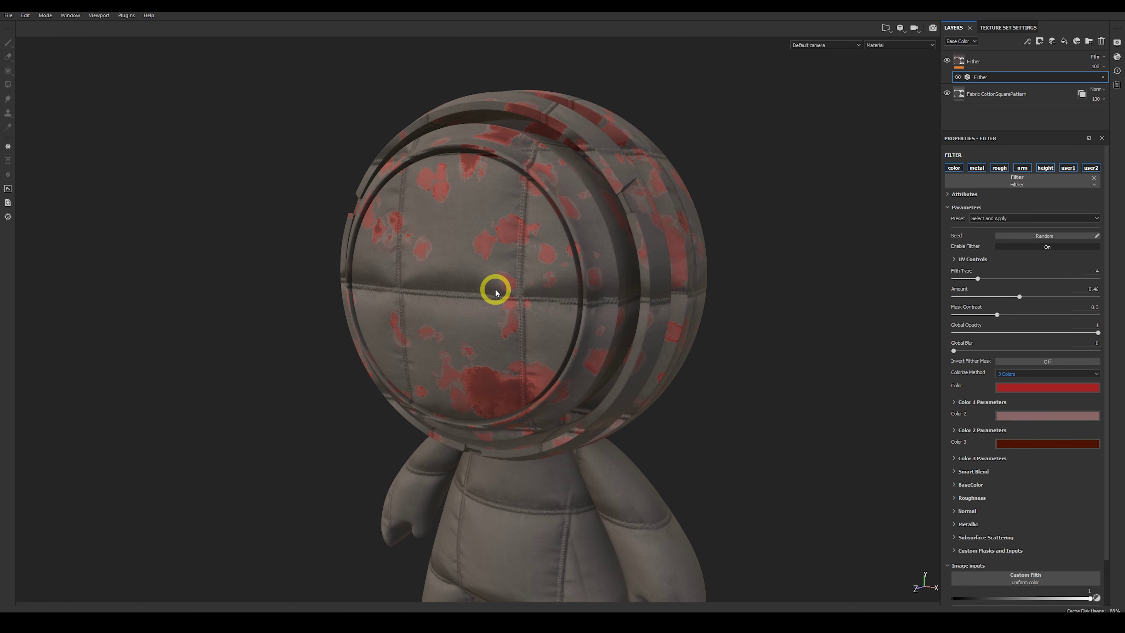
Raise the filth Amount to 0.68 and set the Mask Contrast to 0.25
{"action": "scroll", "coordinate": [497, 292], "scroll_direction": "up", "scroll_amount": 2}
{"action": "mouse_move", "coordinate": [497, 294]}
{"action": "left_mouse_down", "text": "alt"}
{"action": "mouse_move", "coordinate": [580, 251]}
{"action": "mouse_move", "coordinate": [523, 247]}
{"action": "mouse_move", "coordinate": [506, 269]}
{"action": "mouse_move", "coordinate": [512, 284]}
{"action": "mouse_move", "coordinate": [492, 282]}
{"action": "mouse_move", "coordinate": [508, 293]}
{"action": "left_mouse_up", "text": "alt"}
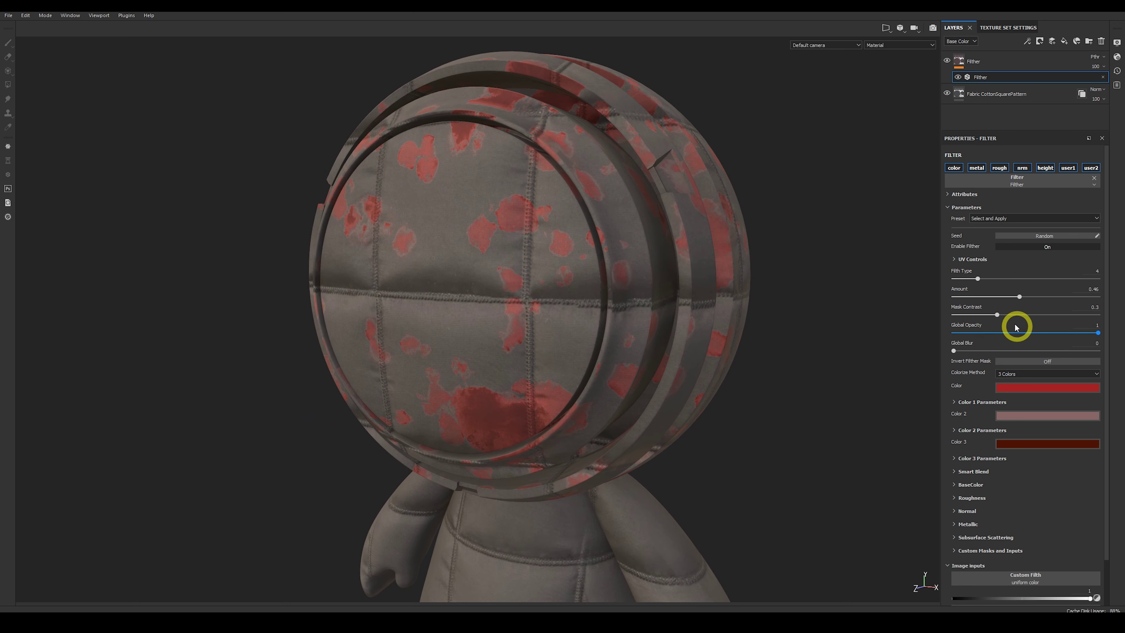
{"action": "left_click_drag", "start_coordinate": [1019, 296], "coordinate": [1050, 296]}
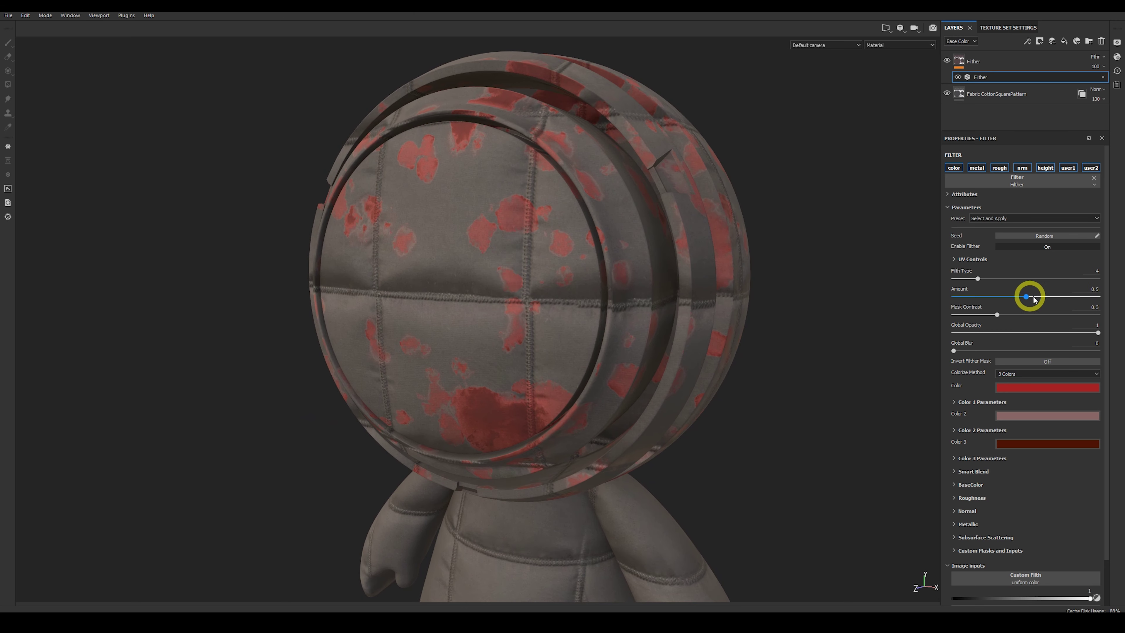
Reduce Color 3's Luma Variation to 0, checking the result in the Base Color view before returning to the Material view
{"action": "left_click", "coordinate": [955, 459]}
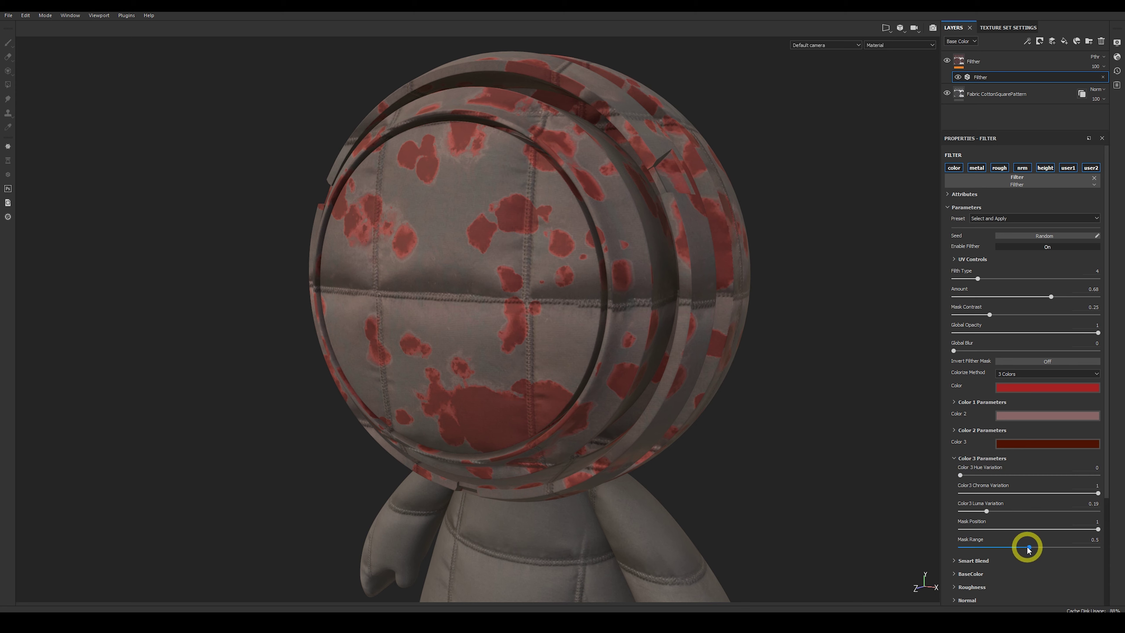
{"action": "mouse_move", "coordinate": [1074, 529]}
{"action": "left_mouse_down"}
{"action": "mouse_move", "coordinate": [1098, 529]}
{"action": "mouse_move", "coordinate": [980, 529]}
{"action": "mouse_move", "coordinate": [1092, 530]}
{"action": "left_mouse_up"}
{"action": "left_click_drag", "start_coordinate": [986, 511], "coordinate": [1115, 517]}
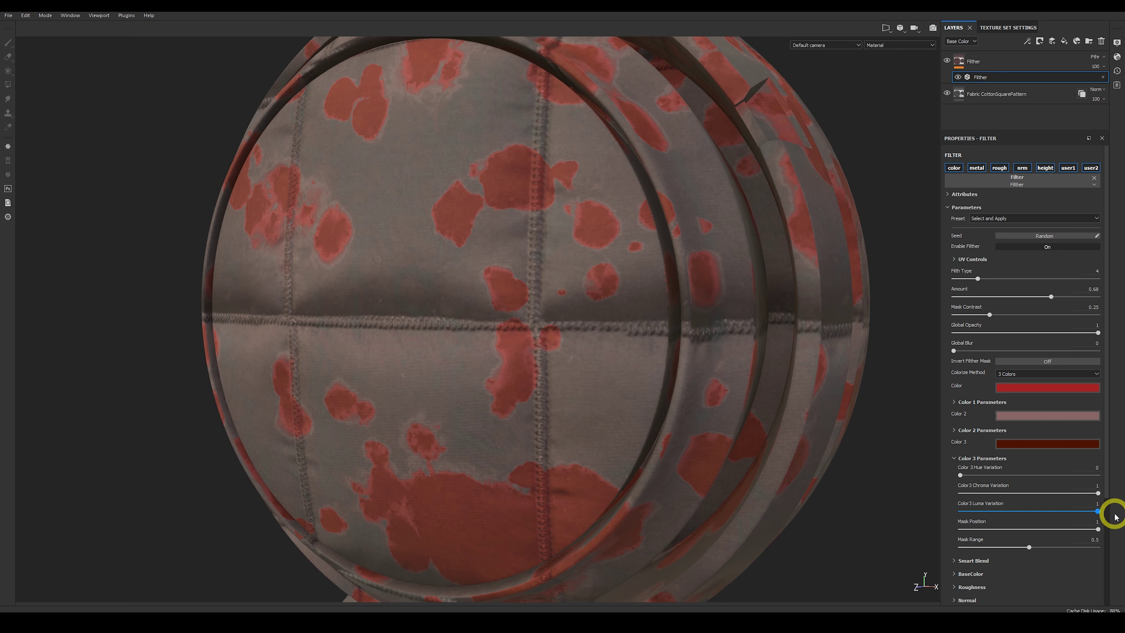
{"action": "mouse_move", "coordinate": [1115, 517]}
{"action": "left_mouse_down"}
{"action": "mouse_move", "coordinate": [958, 515]}
{"action": "mouse_move", "coordinate": [1110, 517]}
{"action": "left_mouse_up"}
{"action": "key", "text": "c"}
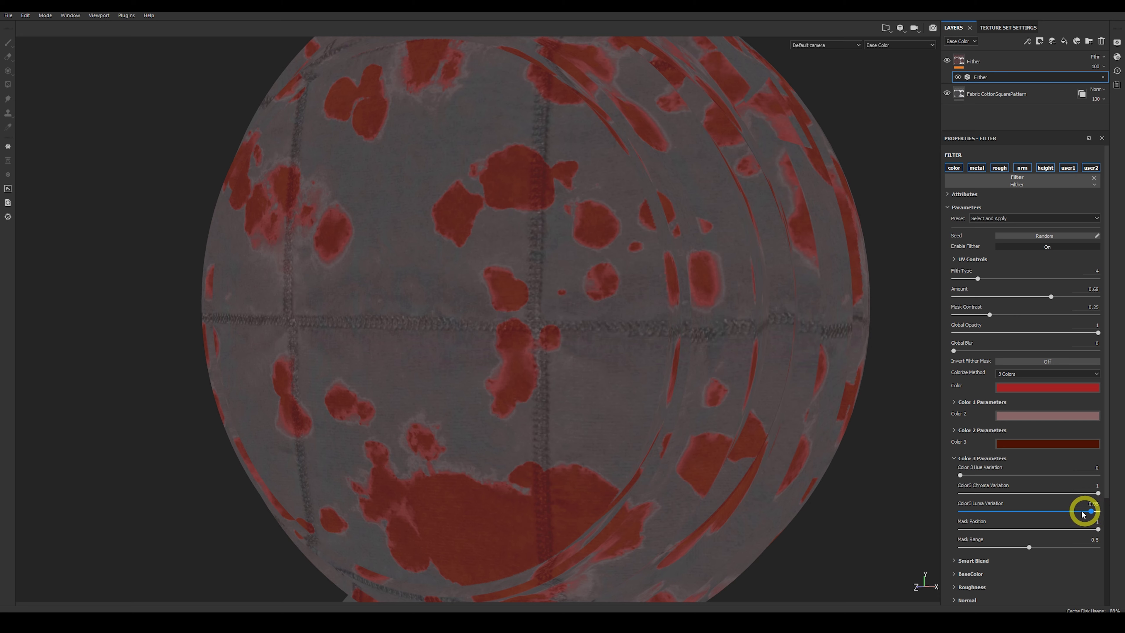
{"action": "left_click_drag", "start_coordinate": [1082, 513], "coordinate": [956, 512]}
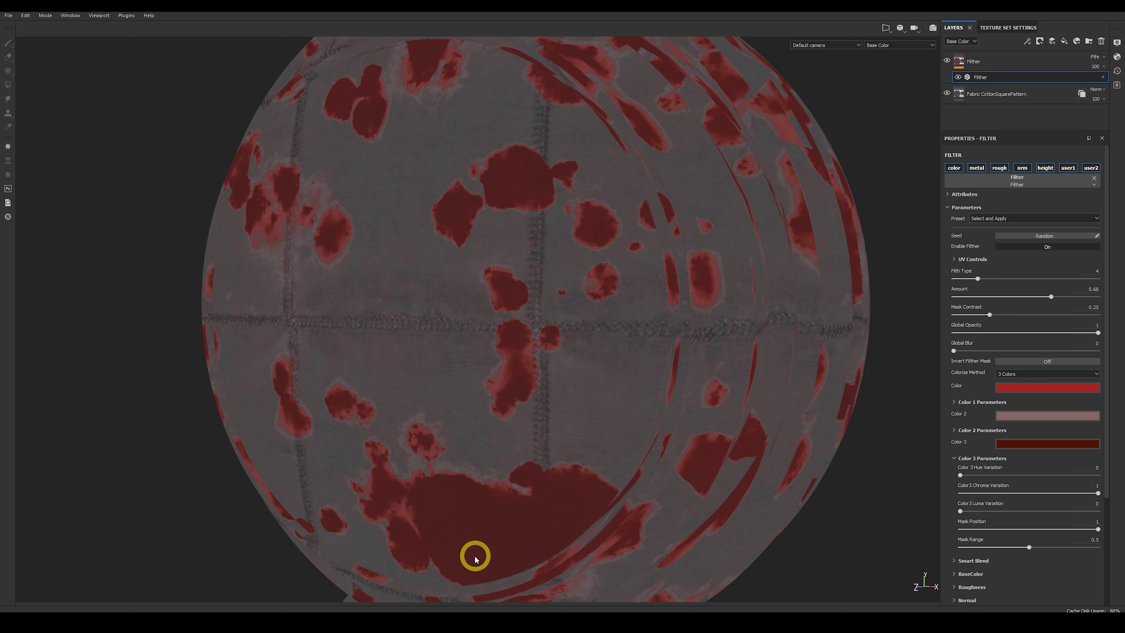
{"action": "key", "text": "m"}
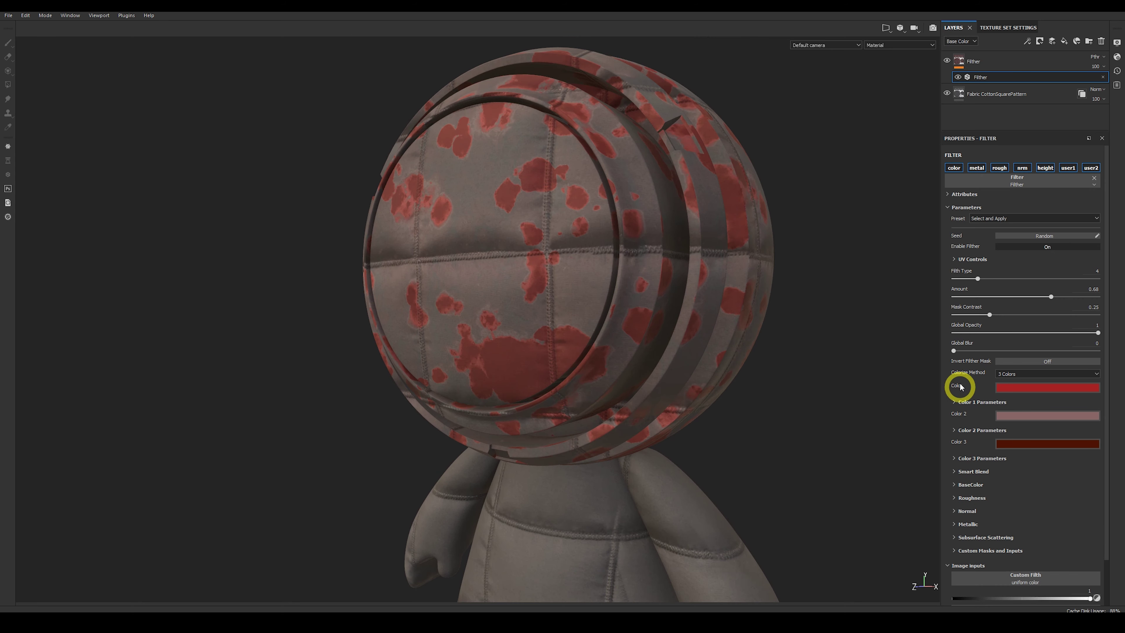
Turn on HeightMask Blending in the Smart Blend settings and set the Filth Type to 7
{"action": "left_click", "coordinate": [954, 471]}
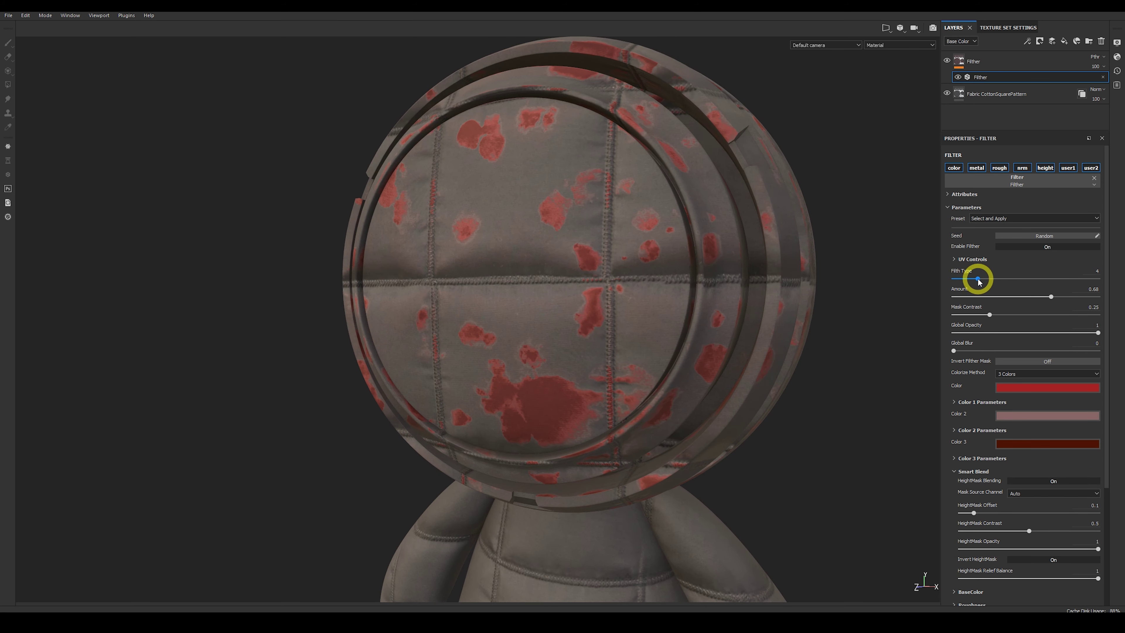
{"action": "left_click_drag", "start_coordinate": [977, 280], "coordinate": [1000, 283]}
{"action": "left_click_drag", "start_coordinate": [597, 311], "coordinate": [673, 354], "text": "alt"}
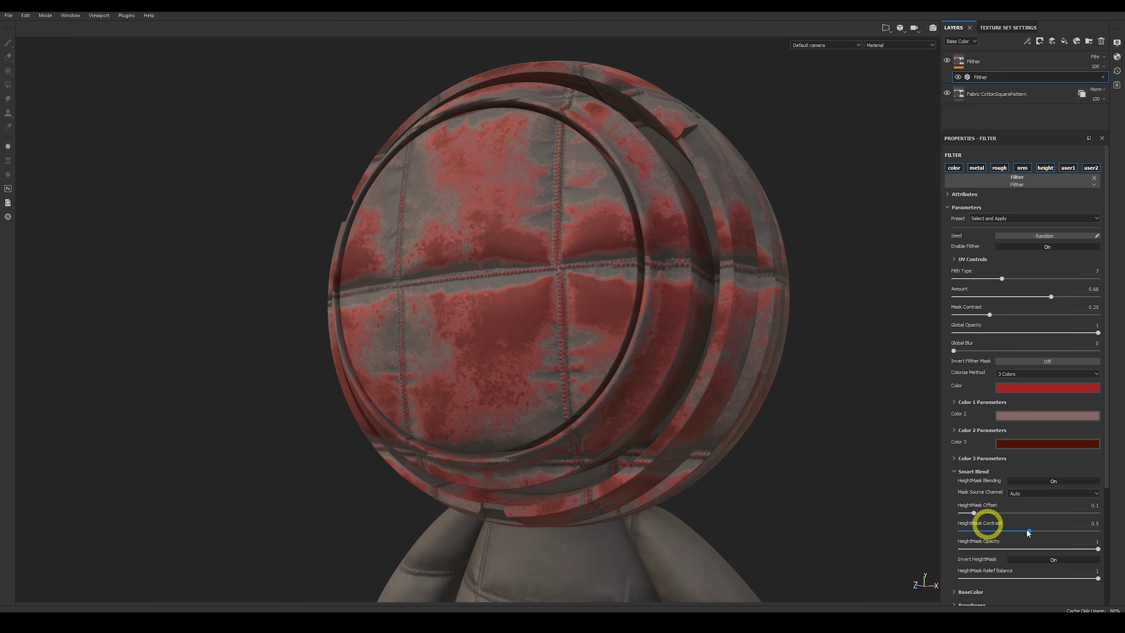
Set the HeightMask Offset to 0.24 and turn off Invert HeightMask
{"action": "mouse_move", "coordinate": [977, 514]}
{"action": "left_mouse_down"}
{"action": "mouse_move", "coordinate": [1042, 512]}
{"action": "mouse_move", "coordinate": [954, 513]}
{"action": "mouse_move", "coordinate": [967, 514]}
{"action": "left_mouse_up"}
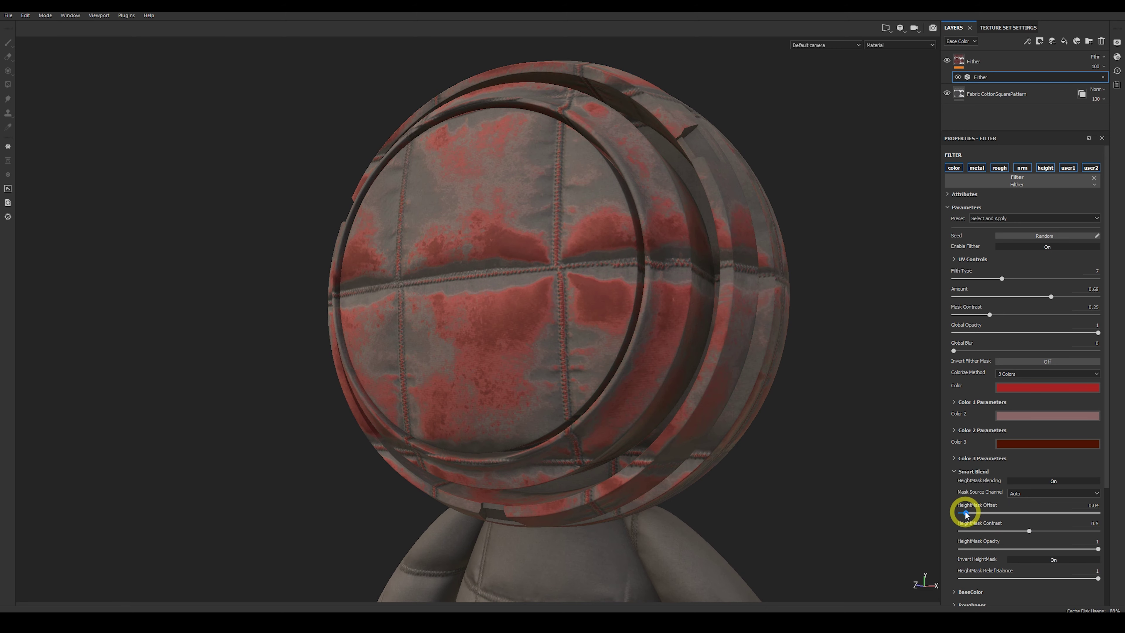
{"action": "mouse_move", "coordinate": [985, 515]}
{"action": "left_mouse_down"}
{"action": "mouse_move", "coordinate": [1057, 516]}
{"action": "mouse_move", "coordinate": [993, 513]}
{"action": "left_mouse_up"}
{"action": "left_click", "coordinate": [1045, 558]}
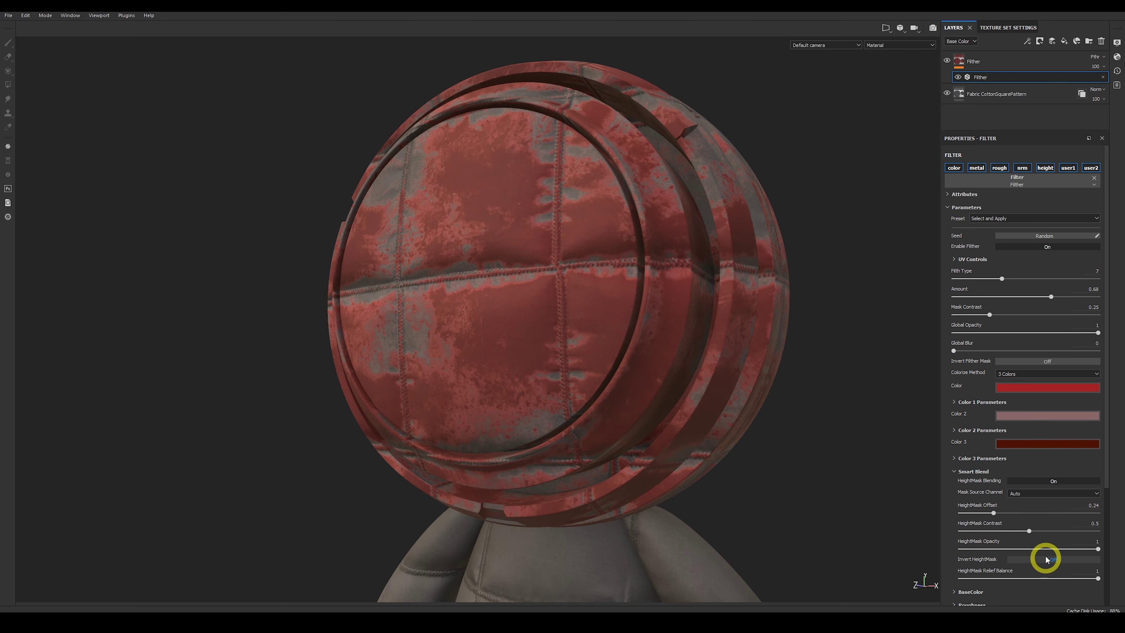
Set the HeightMask Offset to 0.11 and the HeightMask Contrast to 0.07
{"action": "left_click_drag", "start_coordinate": [993, 513], "coordinate": [976, 512]}
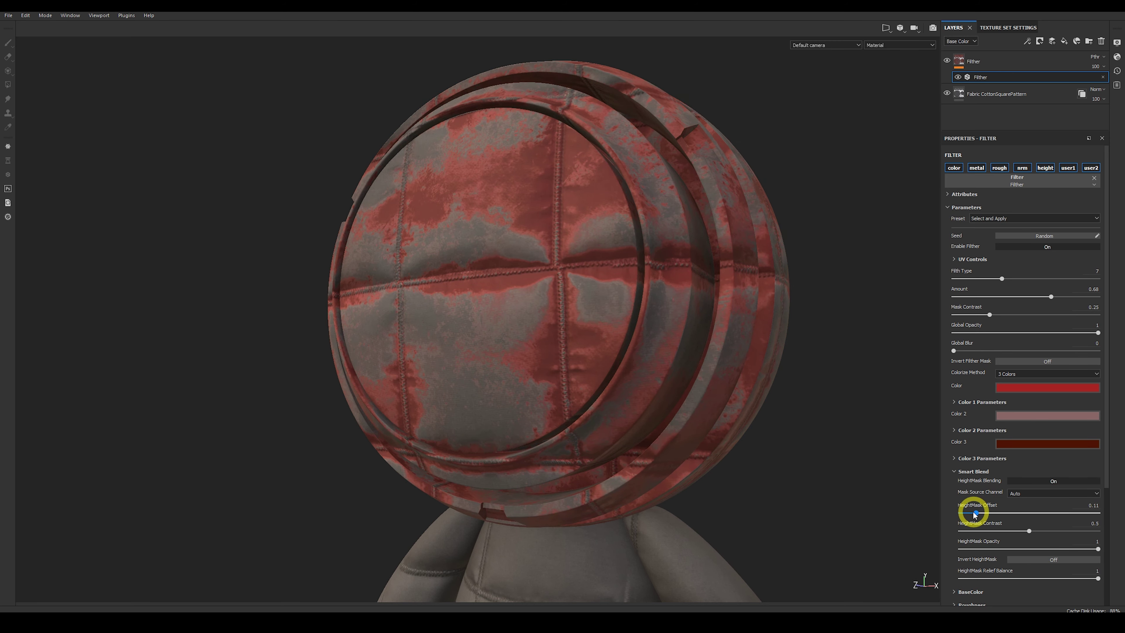
{"action": "left_click_drag", "start_coordinate": [653, 343], "coordinate": [668, 365], "text": "alt"}
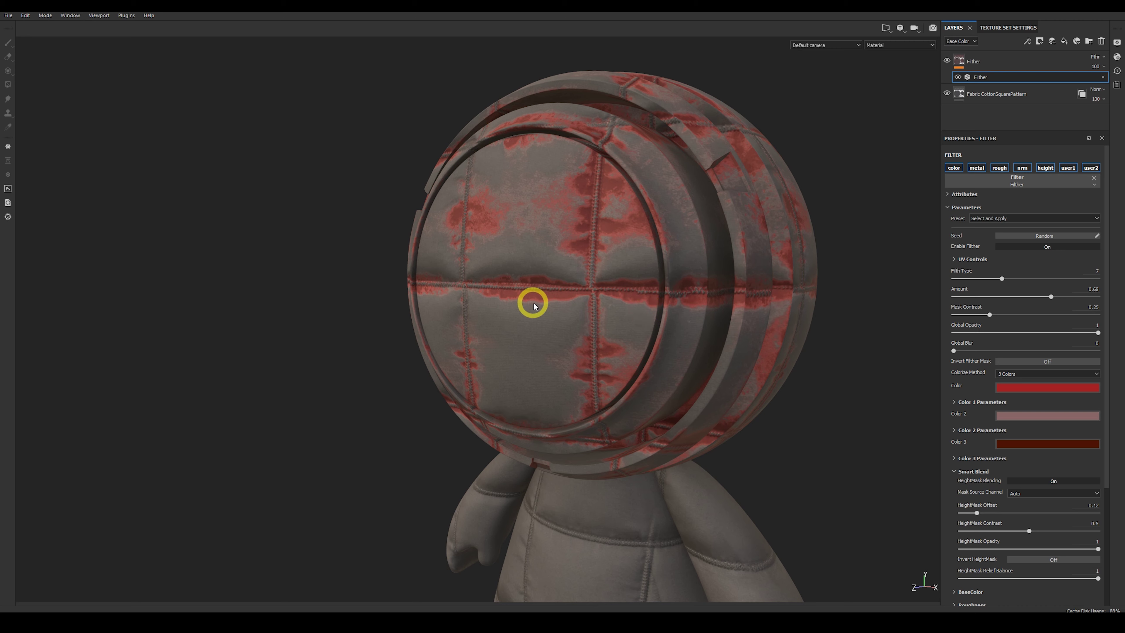
{"action": "left_click_drag", "start_coordinate": [1026, 530], "coordinate": [974, 513]}
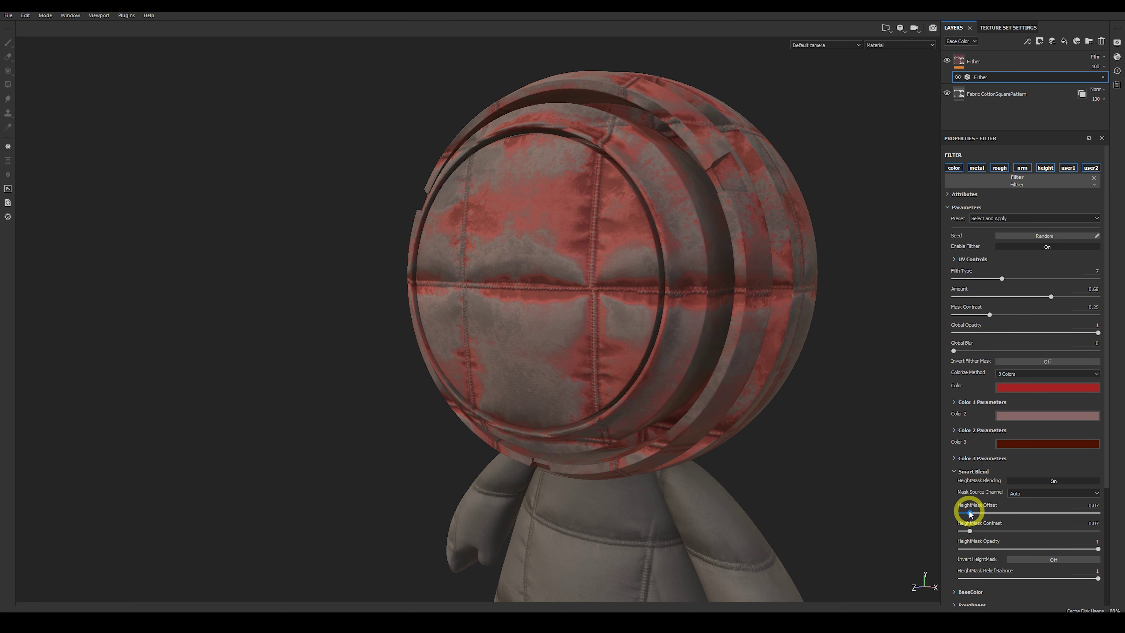
Lower the HeightMask Opacity to 0.68 and the HeightMask Relief Balance to 0.04
{"action": "left_click", "coordinate": [1098, 549]}
{"action": "left_click_drag", "start_coordinate": [1095, 549], "coordinate": [1070, 549]}
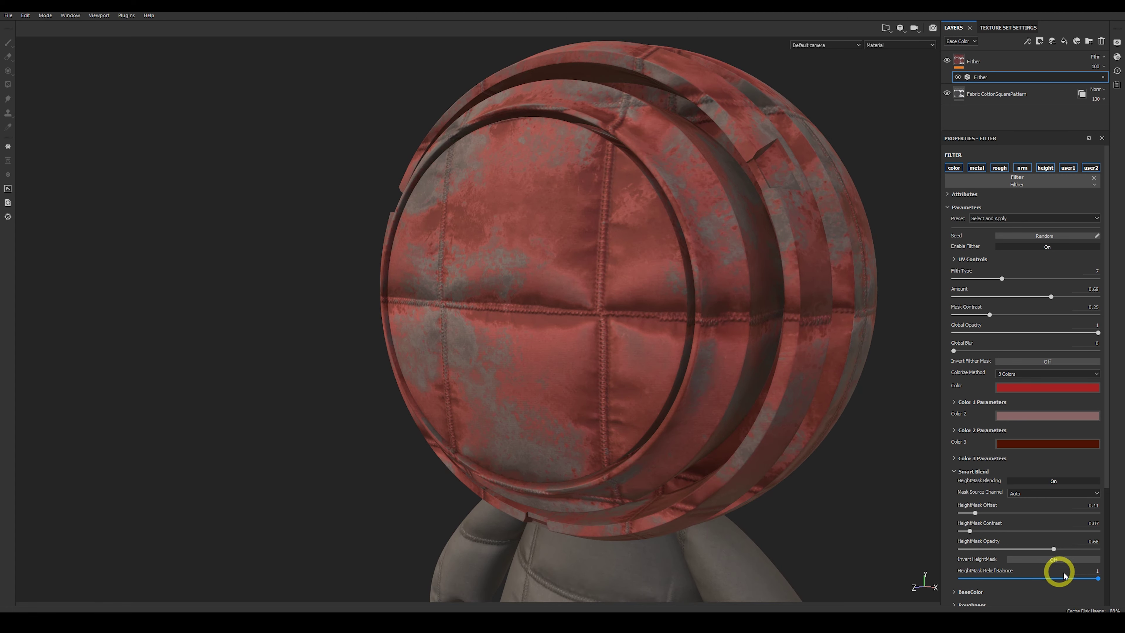
{"action": "left_click", "coordinate": [1097, 578]}
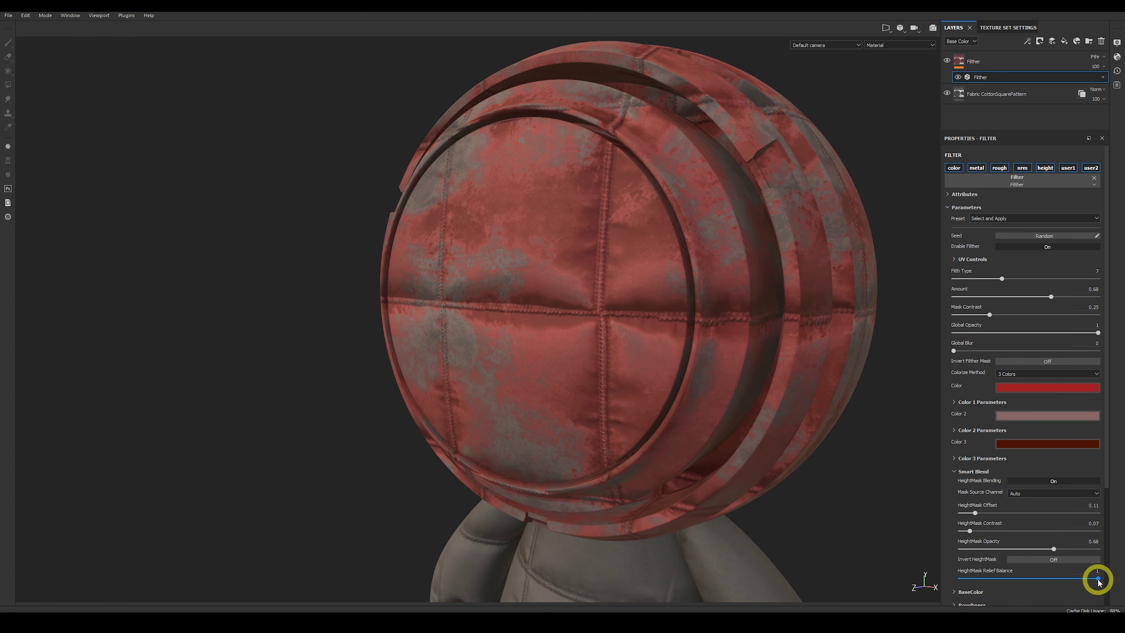
{"action": "left_click_drag", "start_coordinate": [1096, 579], "coordinate": [985, 579]}
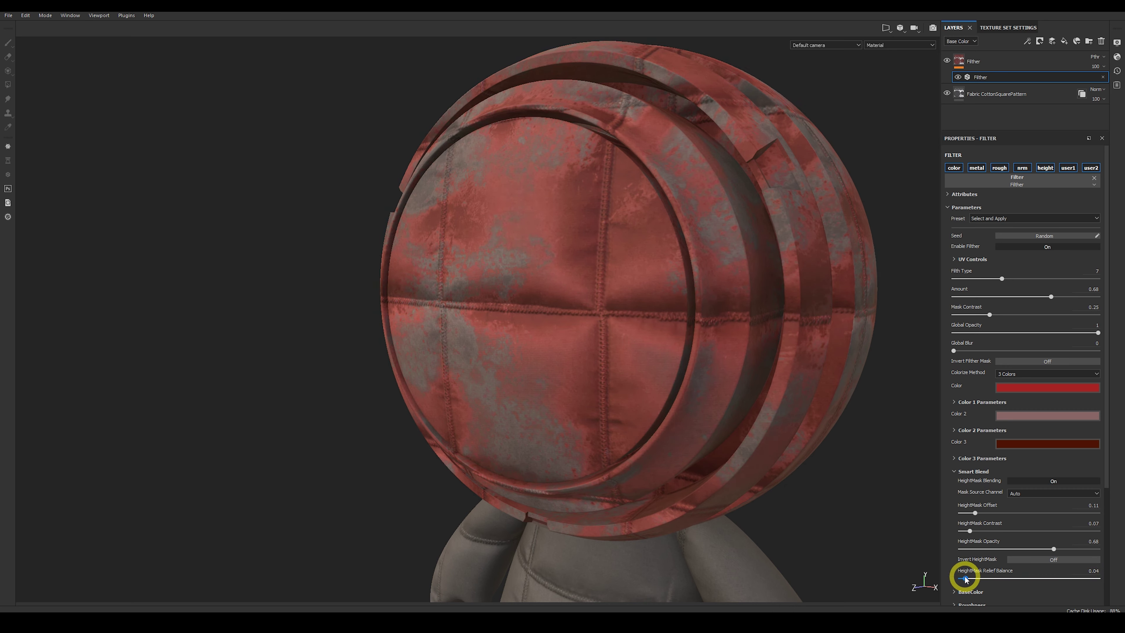
Compare high and low HeightMask Relief Balance values on the stitched seams, settling on 0.46 with a HeightMask Offset of 0.15
{"action": "left_click_drag", "start_coordinate": [1013, 580], "coordinate": [1017, 579]}
{"action": "left_click_drag", "start_coordinate": [974, 513], "coordinate": [963, 515]}
{"action": "left_click_drag", "start_coordinate": [1017, 578], "coordinate": [1106, 580]}
{"action": "scroll", "coordinate": [576, 319], "scroll_direction": "up", "scroll_amount": 5}
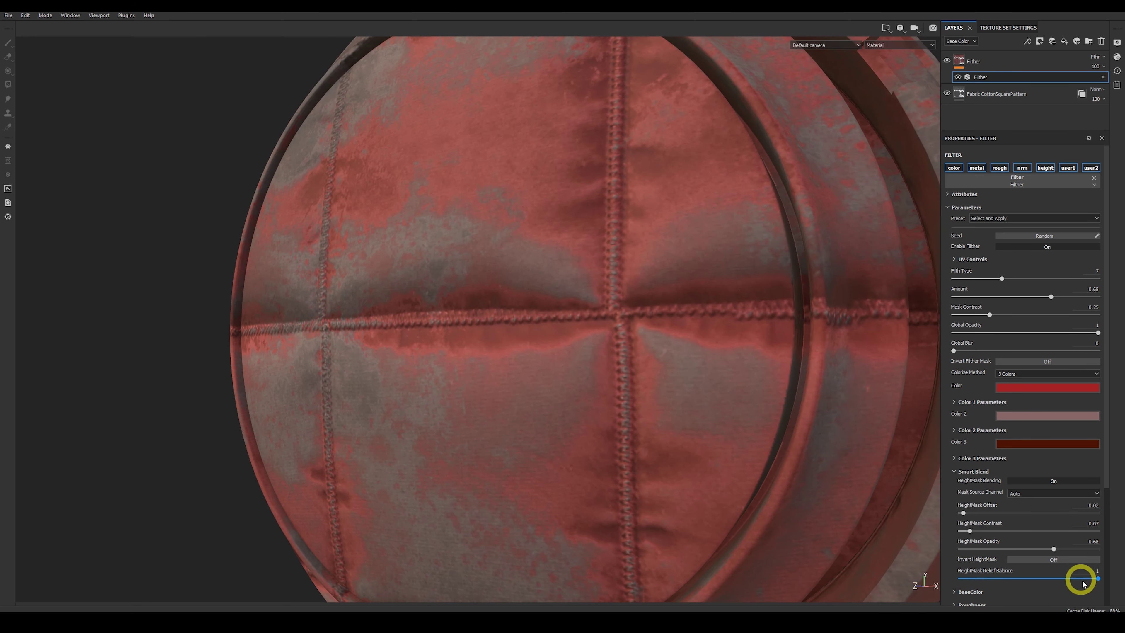
{"action": "left_click_drag", "start_coordinate": [1092, 581], "coordinate": [1004, 579]}
{"action": "scroll", "coordinate": [623, 334], "scroll_direction": "down", "scroll_amount": 5}
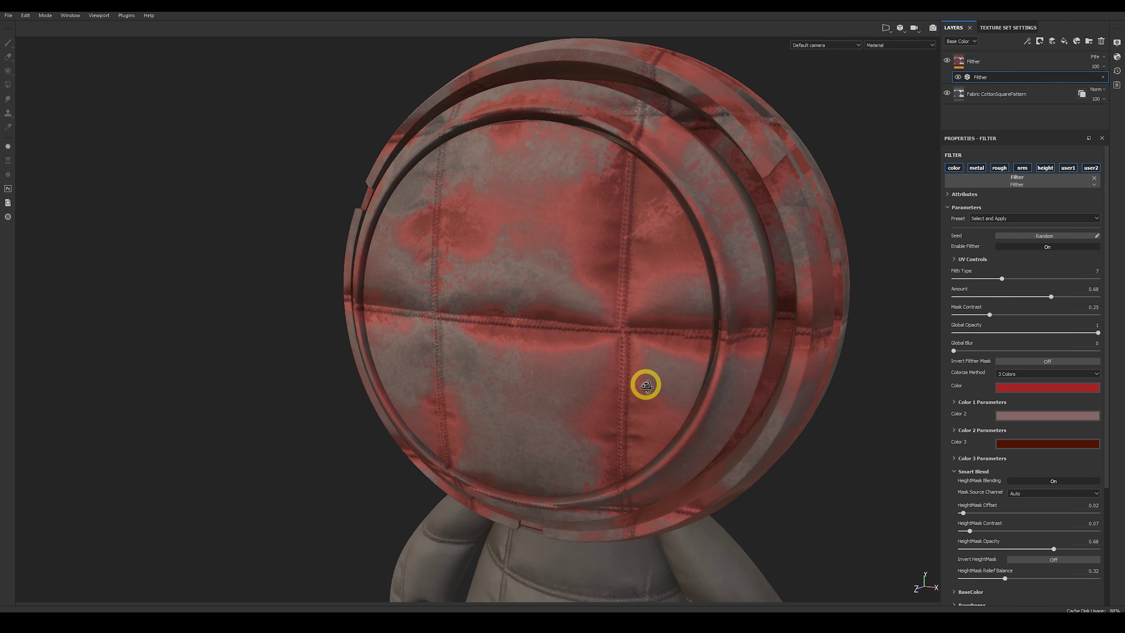
{"action": "left_click_drag", "start_coordinate": [1005, 578], "coordinate": [973, 579]}
{"action": "mouse_move", "coordinate": [960, 512]}
{"action": "left_mouse_down"}
{"action": "mouse_move", "coordinate": [1007, 511]}
{"action": "mouse_move", "coordinate": [959, 513]}
{"action": "left_mouse_up"}
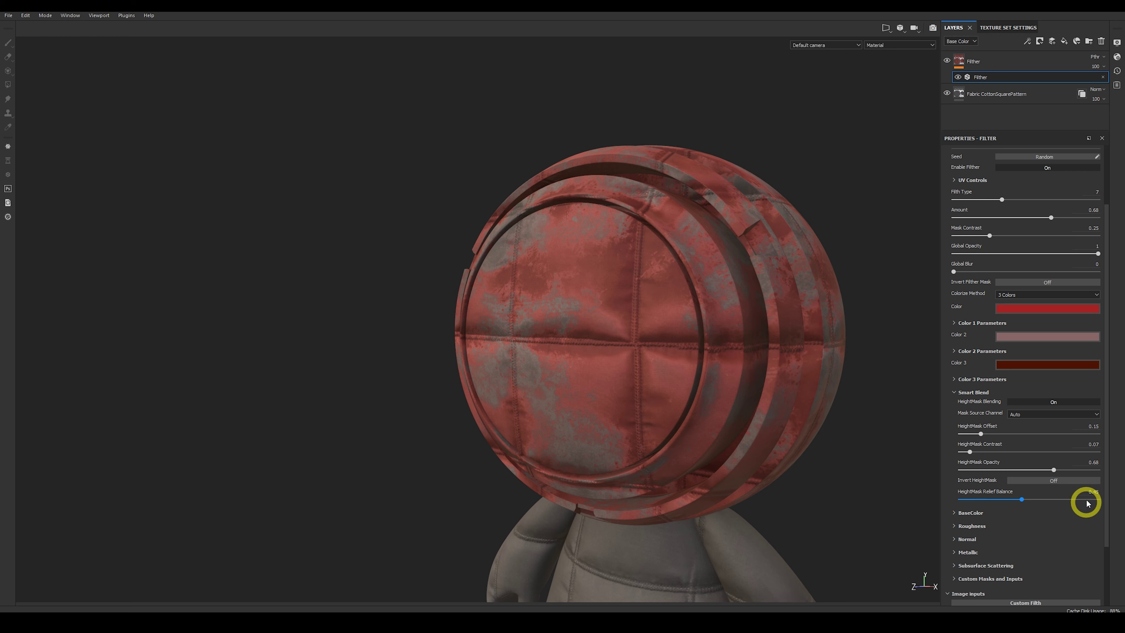
Try Normal as the Mask Source Channel for the height mask, and switch it to Height
{"action": "left_click", "coordinate": [1079, 415]}
{"action": "left_click", "coordinate": [1052, 437]}
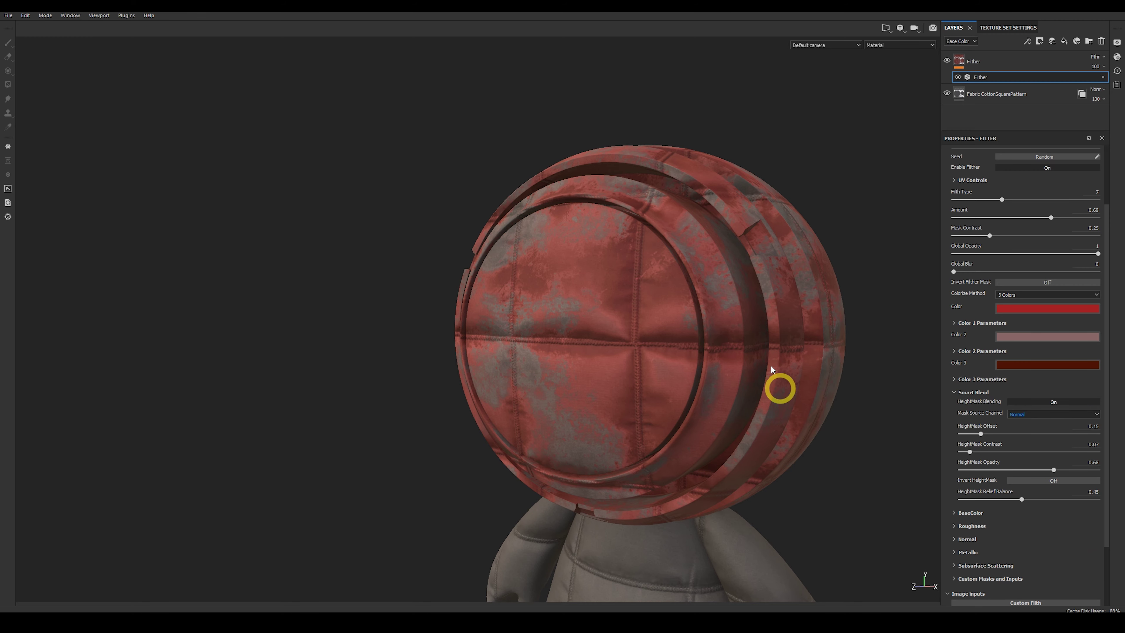
{"action": "scroll", "coordinate": [645, 353], "scroll_direction": "down", "scroll_amount": 2}
{"action": "scroll", "coordinate": [645, 353], "scroll_direction": "up", "scroll_amount": 2}
{"action": "scroll", "coordinate": [691, 349], "scroll_direction": "up", "scroll_amount": 1}
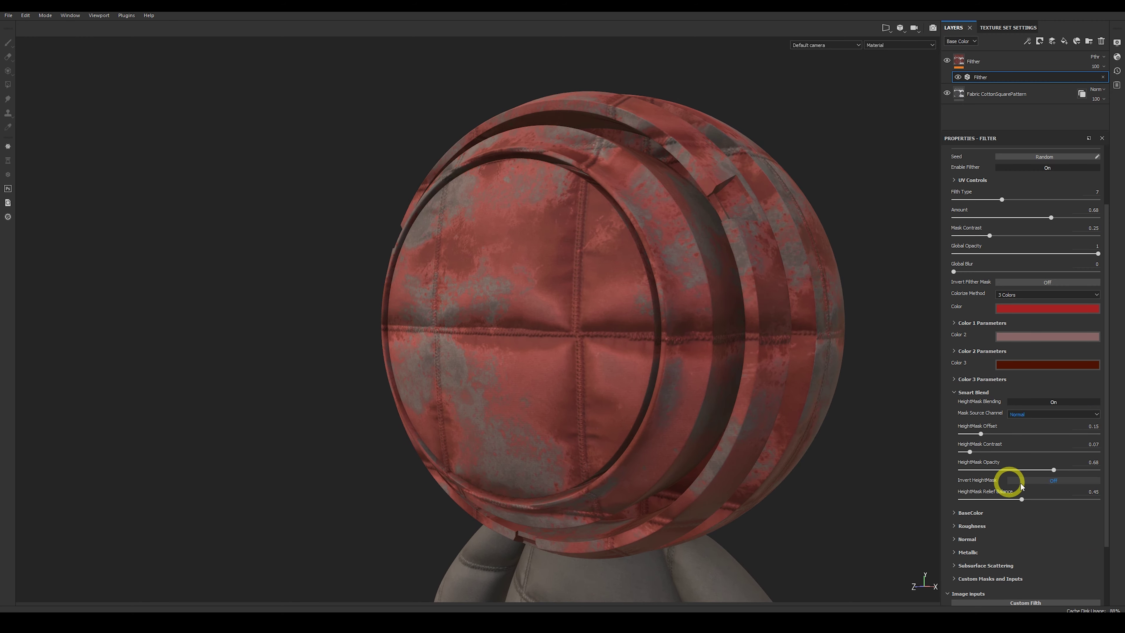
{"action": "left_click", "coordinate": [1066, 413]}
{"action": "left_click", "coordinate": [1052, 448]}
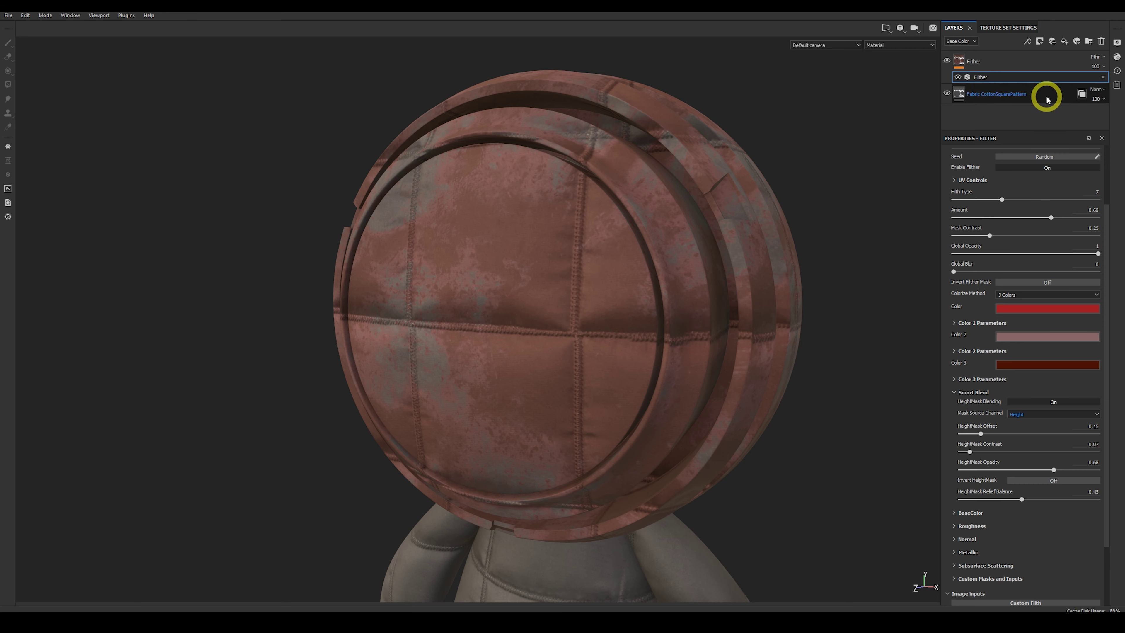
Enable the height channel and disable the normal channel on the Fabric CottonSquarePattern fill layer
{"action": "left_click", "coordinate": [1037, 101]}
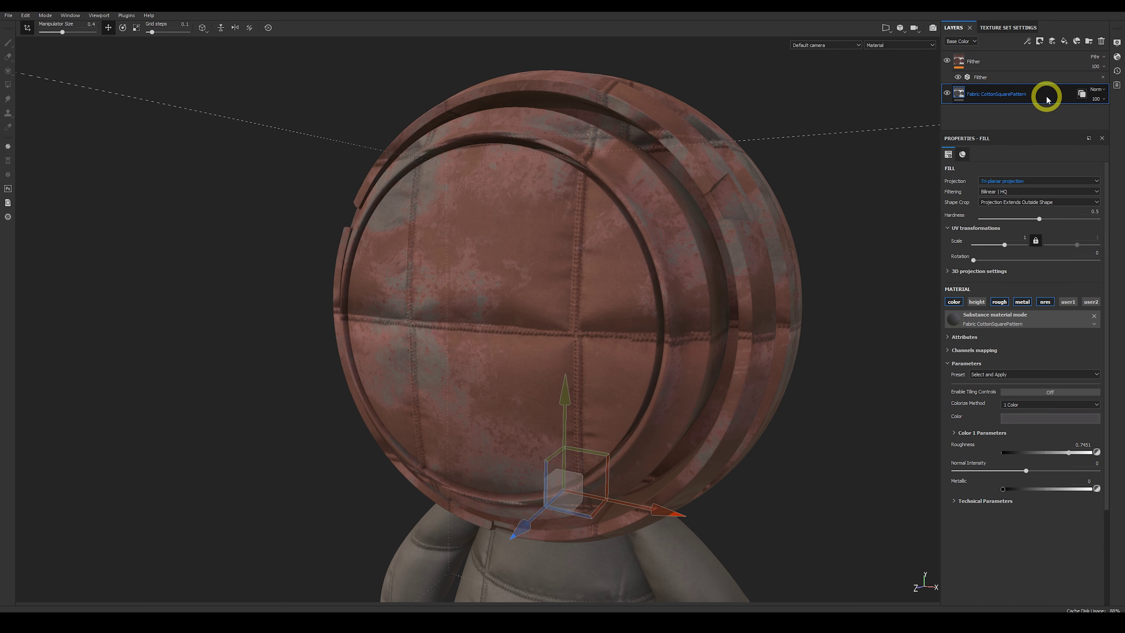
{"action": "left_click", "coordinate": [976, 302]}
{"action": "left_click", "coordinate": [1044, 302]}
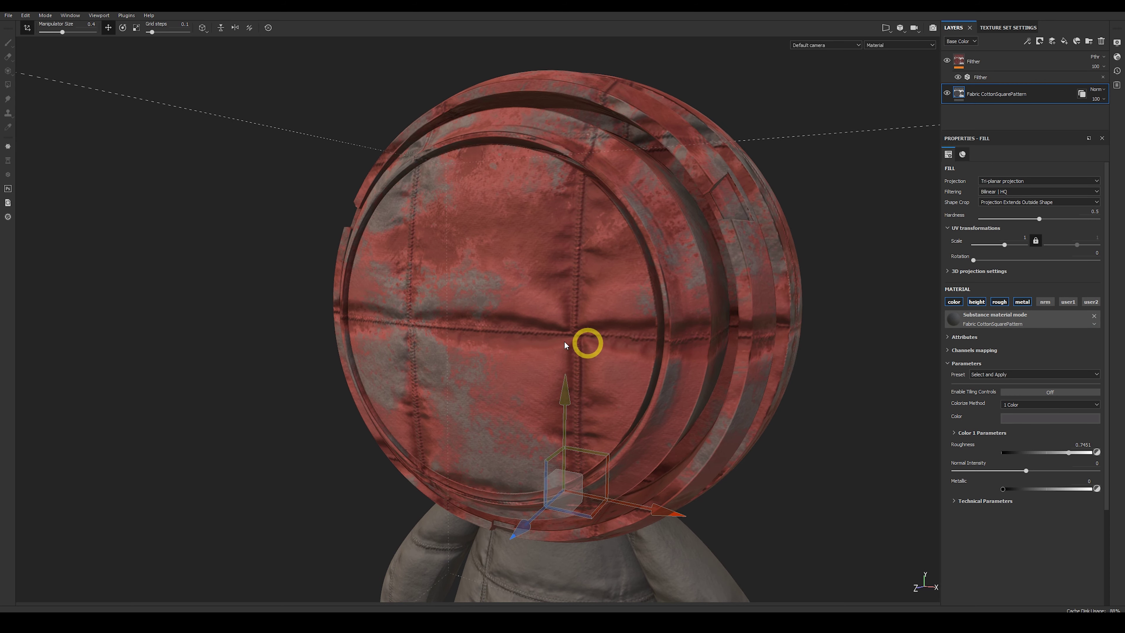
In the Filther filter, set the Mask Source Channel to BaseColor, the HeightMask Offset to 0.07 and the HeightMask Contrast to 0.62
{"action": "left_click", "coordinate": [999, 77]}
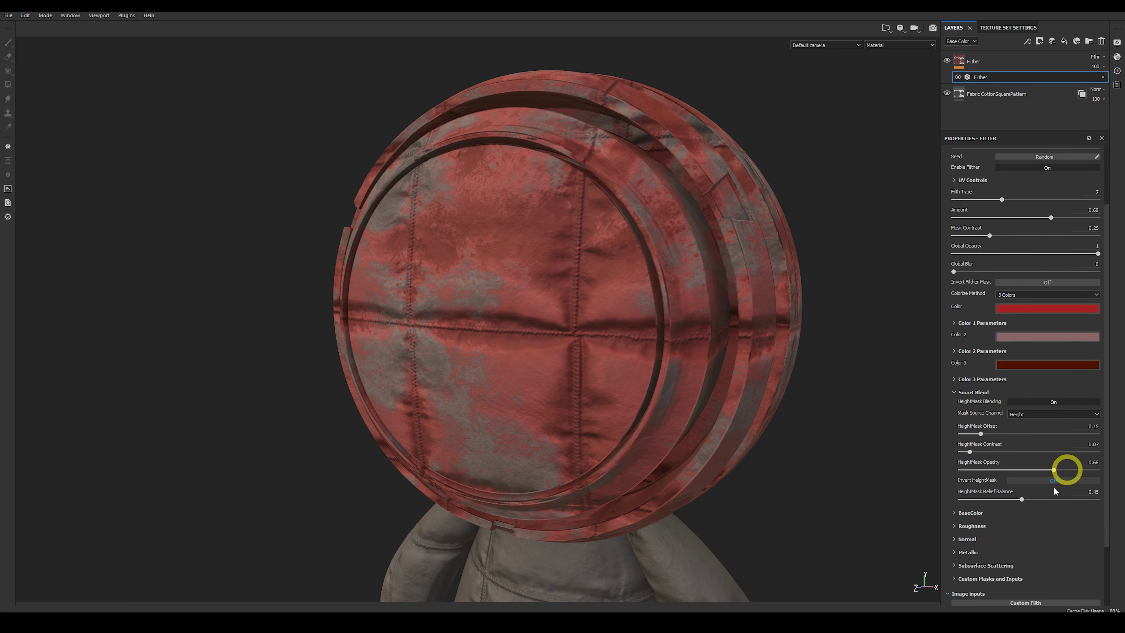
{"action": "mouse_move", "coordinate": [979, 433]}
{"action": "left_mouse_down"}
{"action": "mouse_move", "coordinate": [1045, 433]}
{"action": "mouse_move", "coordinate": [968, 432]}
{"action": "mouse_move", "coordinate": [990, 432]}
{"action": "left_mouse_up"}
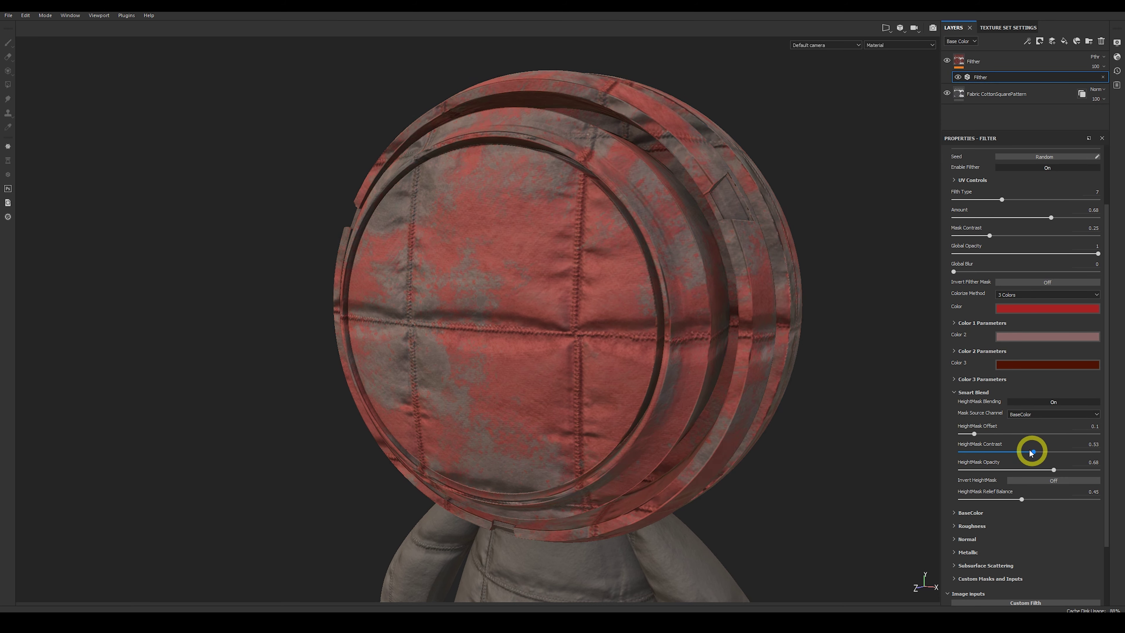
{"action": "mouse_move", "coordinate": [974, 433]}
{"action": "left_mouse_down"}
{"action": "mouse_move", "coordinate": [1033, 434]}
{"action": "mouse_move", "coordinate": [961, 434]}
{"action": "mouse_move", "coordinate": [970, 434]}
{"action": "left_mouse_up"}
{"action": "mouse_move", "coordinate": [1029, 453]}
{"action": "left_mouse_down"}
{"action": "mouse_move", "coordinate": [974, 454]}
{"action": "mouse_move", "coordinate": [1042, 457]}
{"action": "left_mouse_up"}
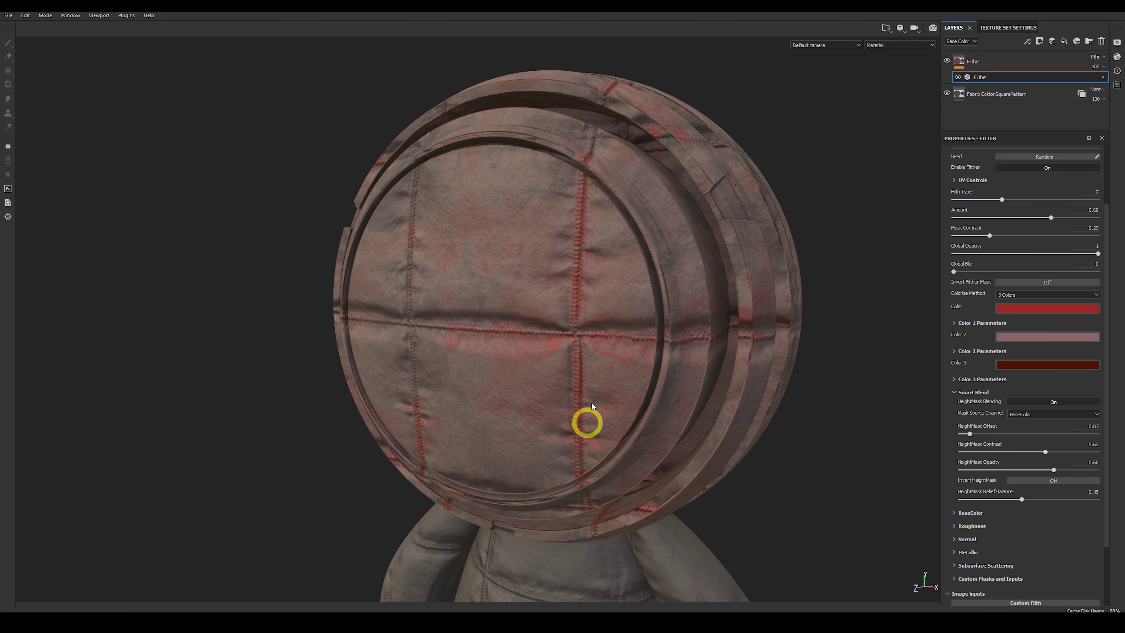
Set the Mask Source Channel back to Auto and keep the Filth Type at 7
{"action": "left_click", "coordinate": [1037, 417]}
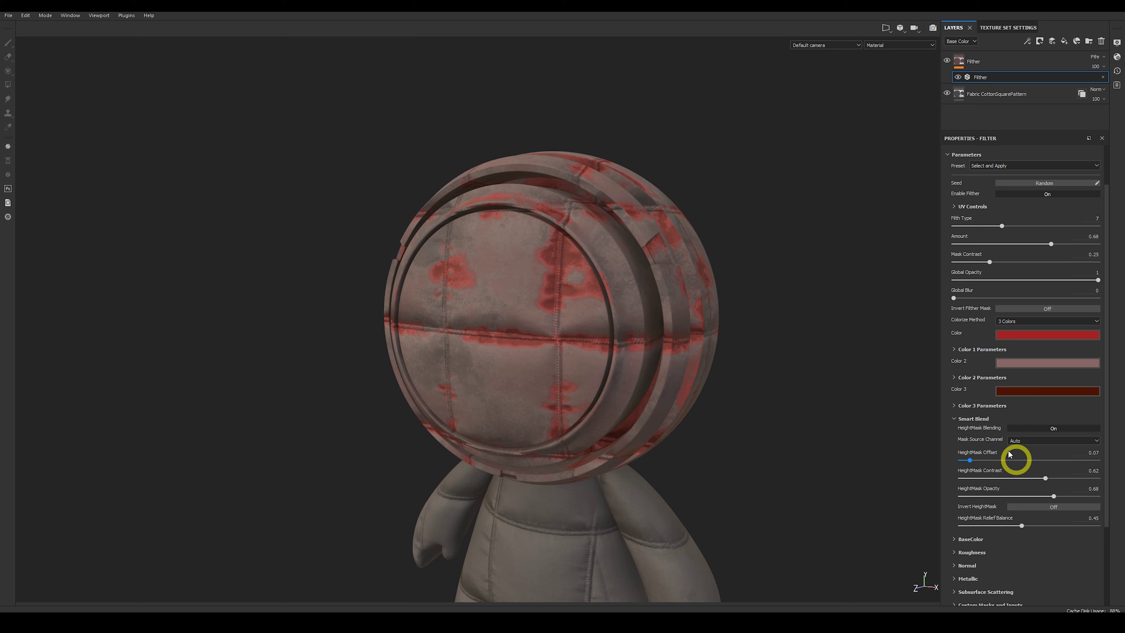
{"action": "scroll", "coordinate": [981, 434], "scroll_direction": "up", "scroll_amount": 3}
{"action": "mouse_move", "coordinate": [1003, 279]}
{"action": "left_mouse_down"}
{"action": "mouse_move", "coordinate": [983, 278]}
{"action": "mouse_move", "coordinate": [1047, 280]}
{"action": "mouse_move", "coordinate": [982, 279]}
{"action": "mouse_move", "coordinate": [1000, 279]}
{"action": "left_mouse_up"}
Test the BaseColor Opacity by lowering it to 0, and restore it to 1
{"action": "left_click", "coordinate": [953, 433]}
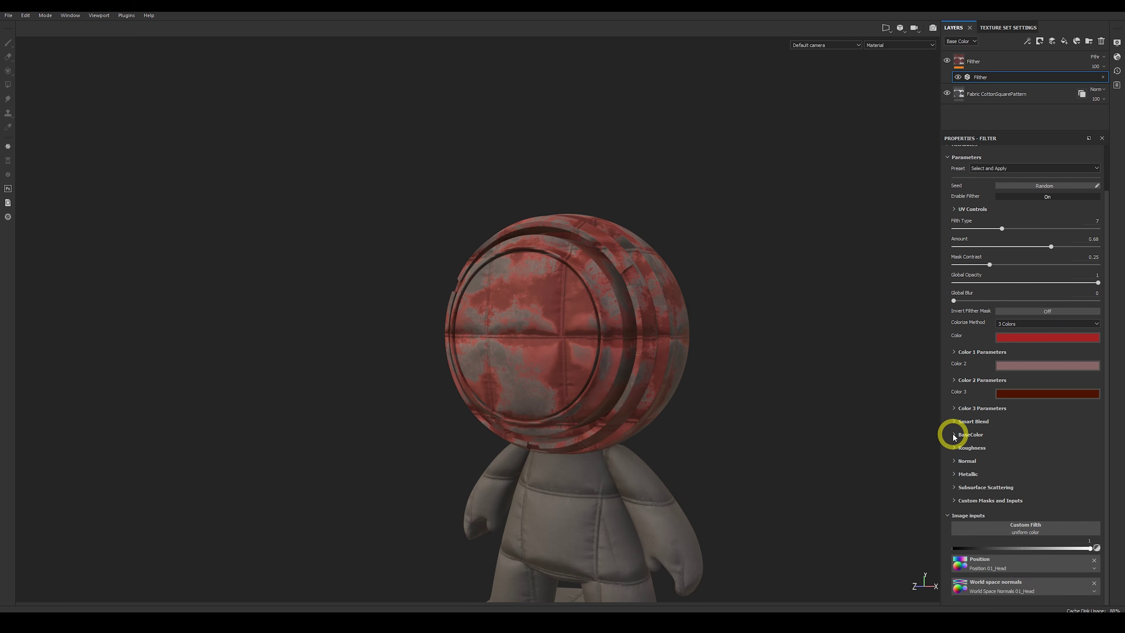
{"action": "scroll", "coordinate": [555, 370], "scroll_direction": "up", "scroll_amount": 2}
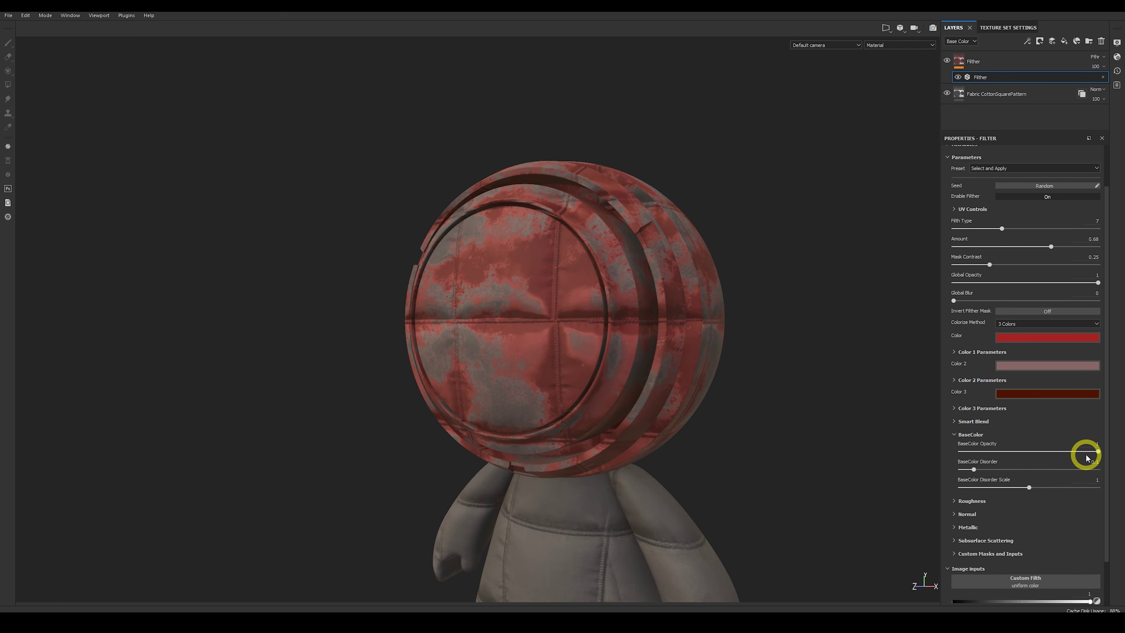
{"action": "left_click_drag", "start_coordinate": [1098, 452], "coordinate": [942, 454]}
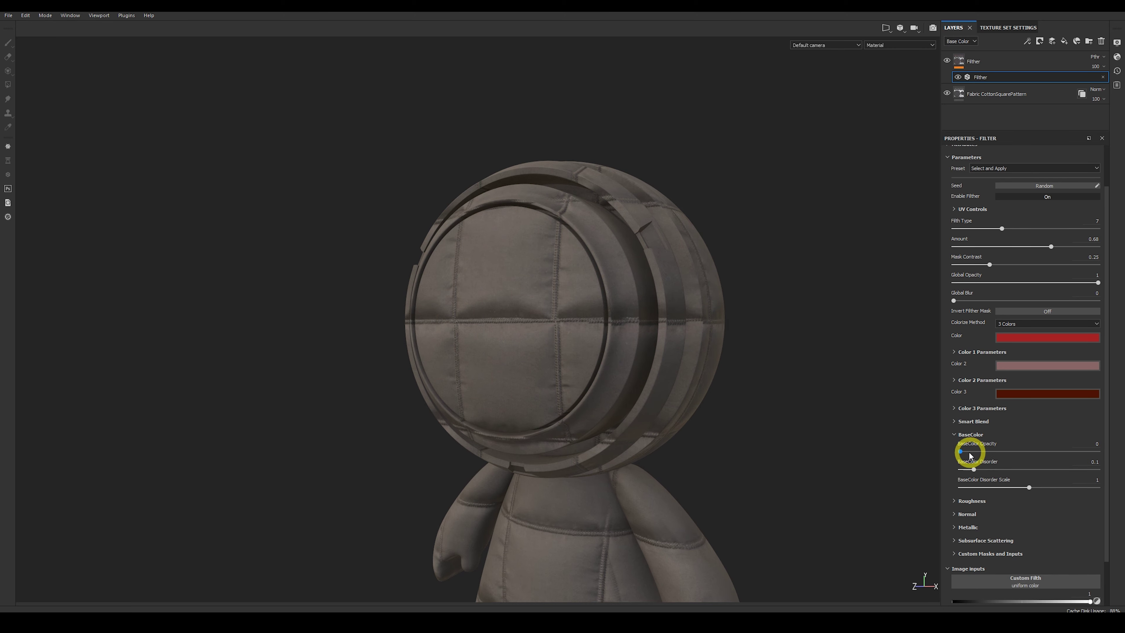
{"action": "left_click_drag", "start_coordinate": [960, 451], "coordinate": [1098, 451]}
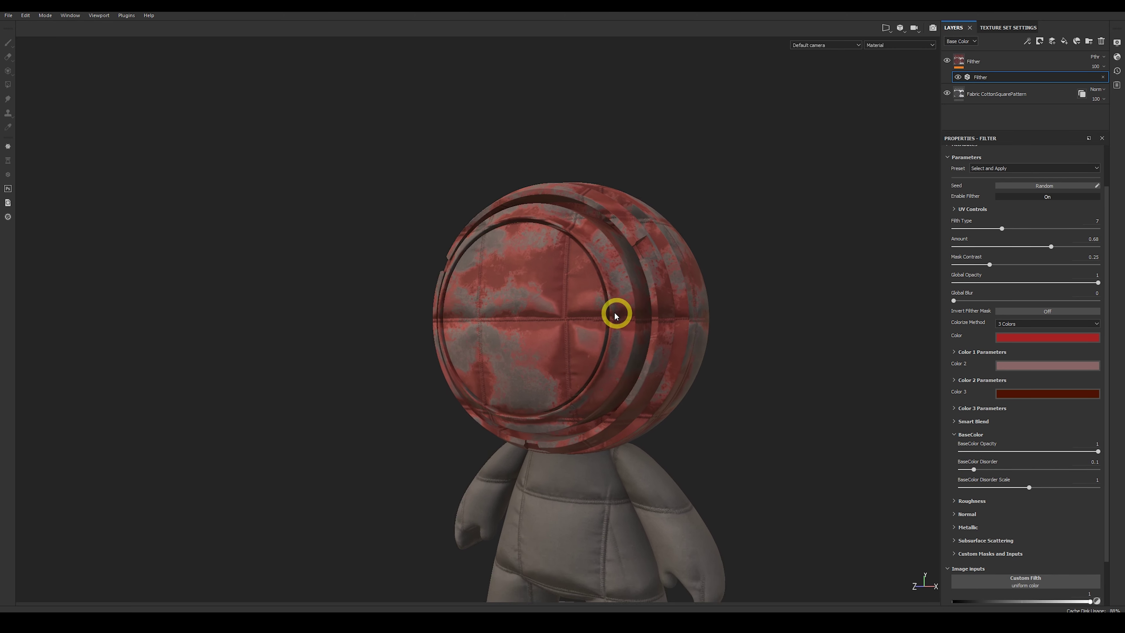
Set the BaseColor Disorder to 0.77 and the BaseColor Disorder Scale to 0.87
{"action": "right_click_drag", "start_coordinate": [615, 311], "coordinate": [709, 425], "text": "alt"}
{"action": "left_click_drag", "start_coordinate": [977, 469], "coordinate": [1062, 469]}
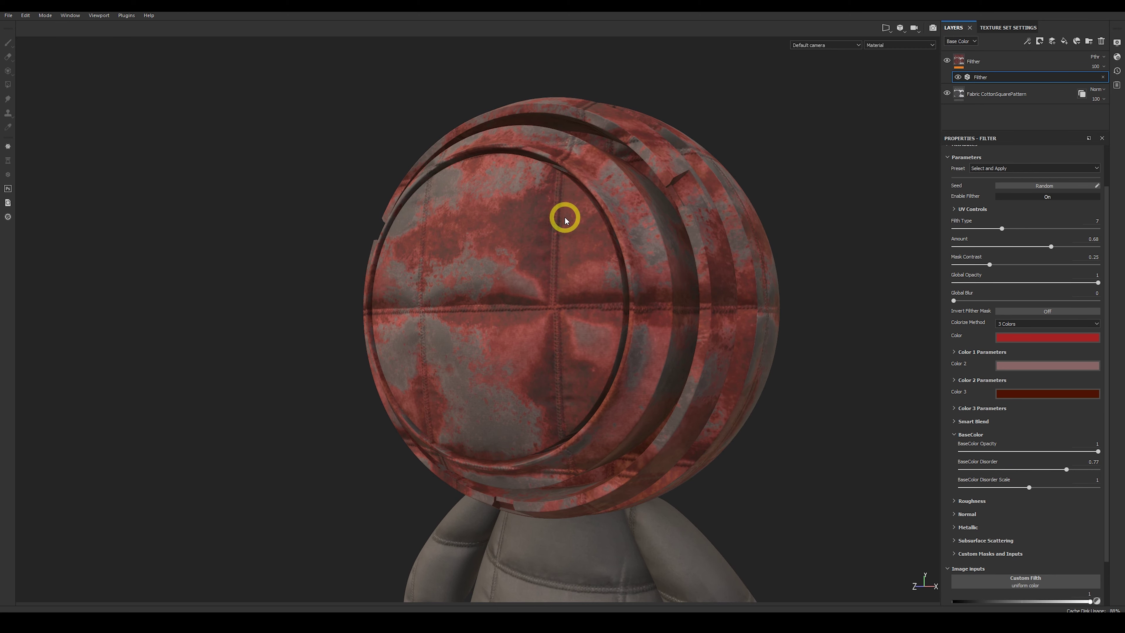
{"action": "left_click_drag", "start_coordinate": [562, 216], "coordinate": [637, 249], "text": "alt"}
{"action": "right_click_drag", "start_coordinate": [638, 249], "coordinate": [555, 343], "text": "alt"}
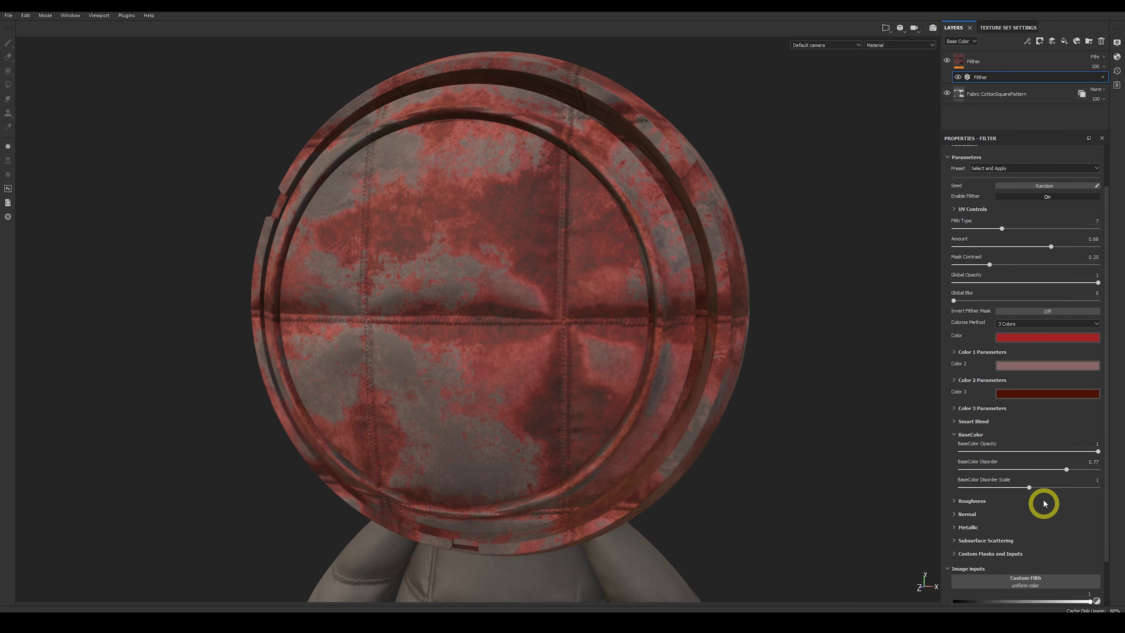
{"action": "left_click_drag", "start_coordinate": [1030, 489], "coordinate": [981, 490]}
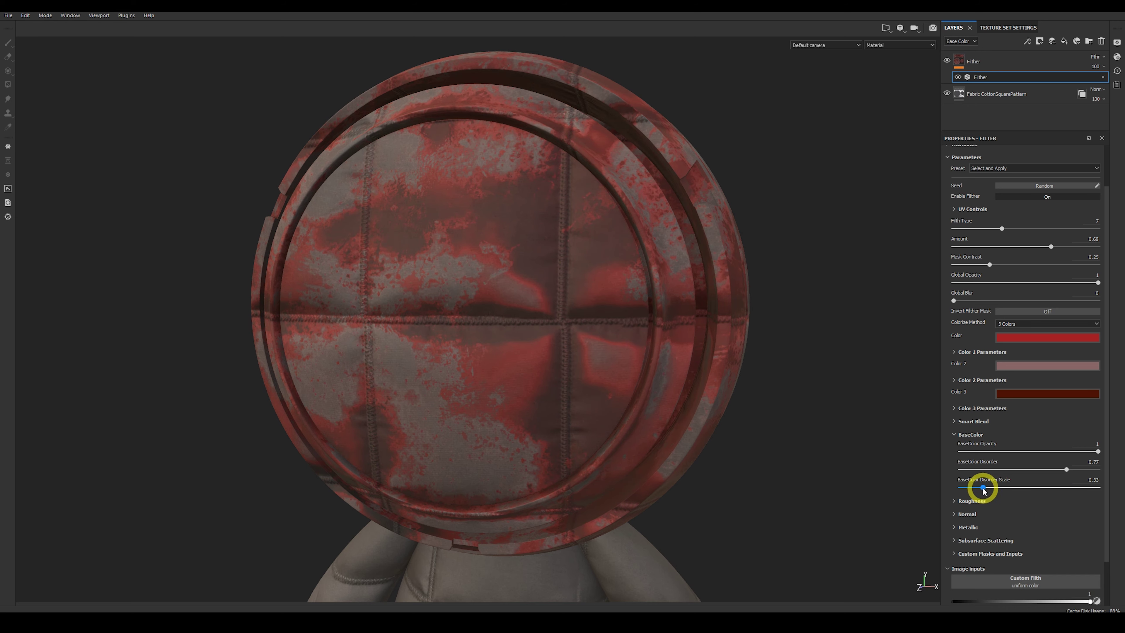
{"action": "left_click_drag", "start_coordinate": [995, 490], "coordinate": [1014, 490]}
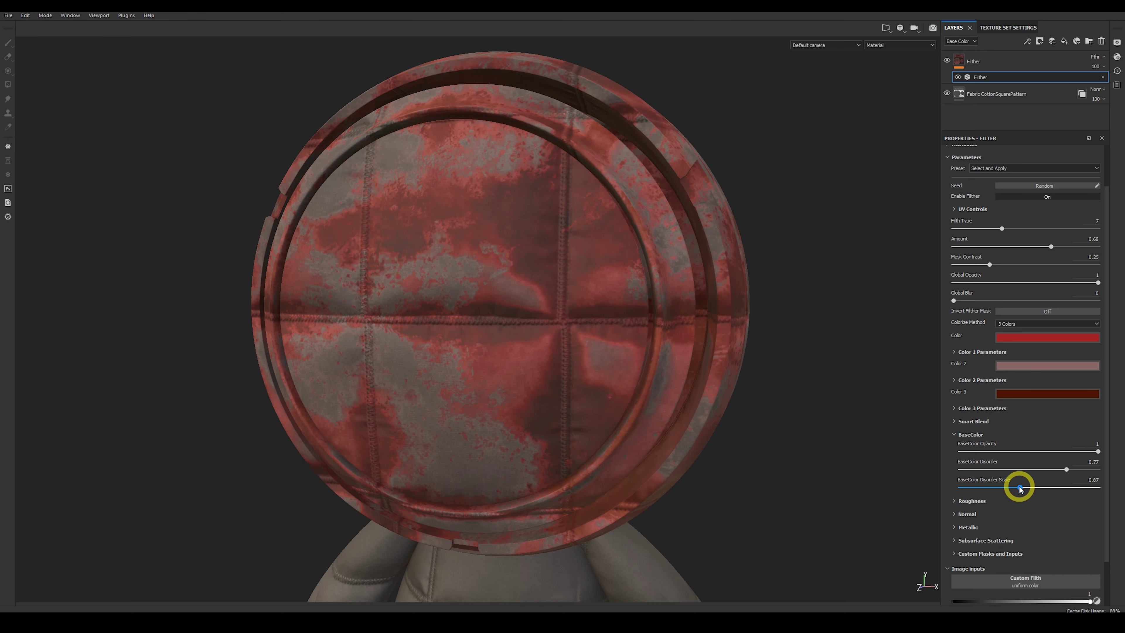
Enable Roughness for the filth and lower the Roughness Value to 0.15, checking the shine on the head
{"action": "scroll", "coordinate": [645, 392], "scroll_direction": "down", "scroll_amount": 3}
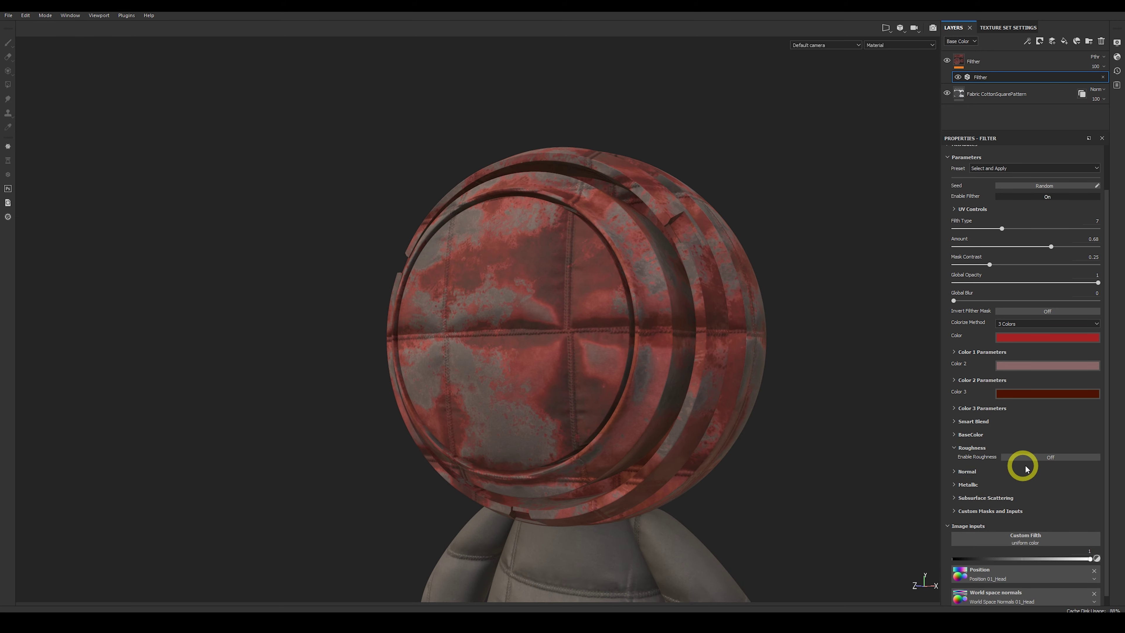
{"action": "left_click", "coordinate": [1092, 457]}
{"action": "left_click_drag", "start_coordinate": [592, 379], "coordinate": [663, 346], "text": "alt"}
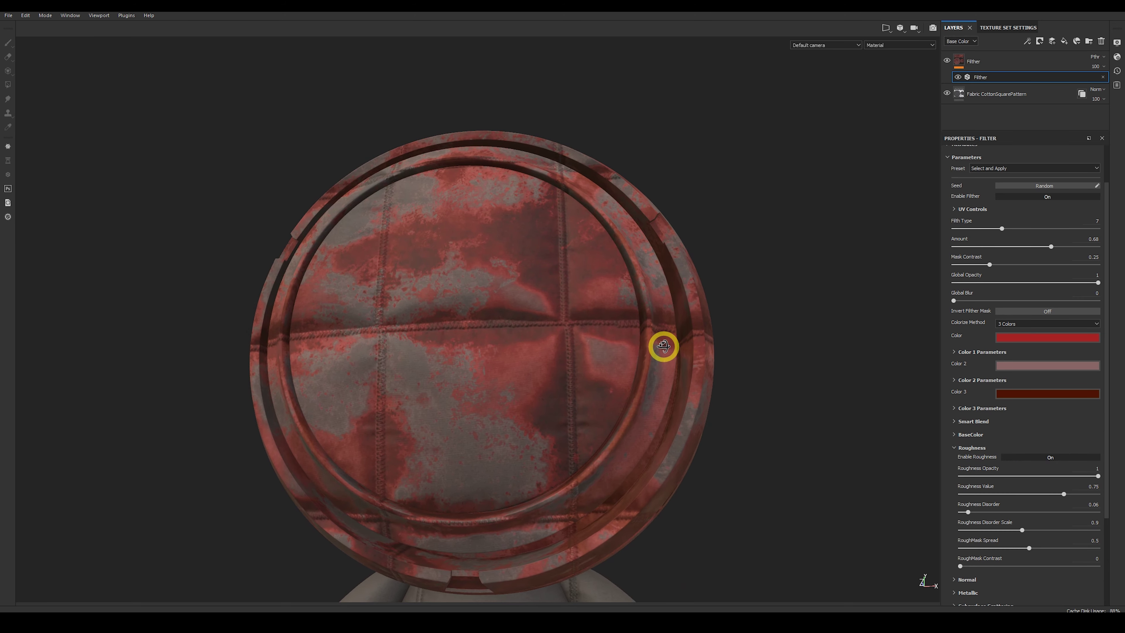
{"action": "left_click_drag", "start_coordinate": [1061, 494], "coordinate": [979, 495]}
{"action": "left_click_drag", "start_coordinate": [757, 413], "coordinate": [576, 382], "text": "alt"}
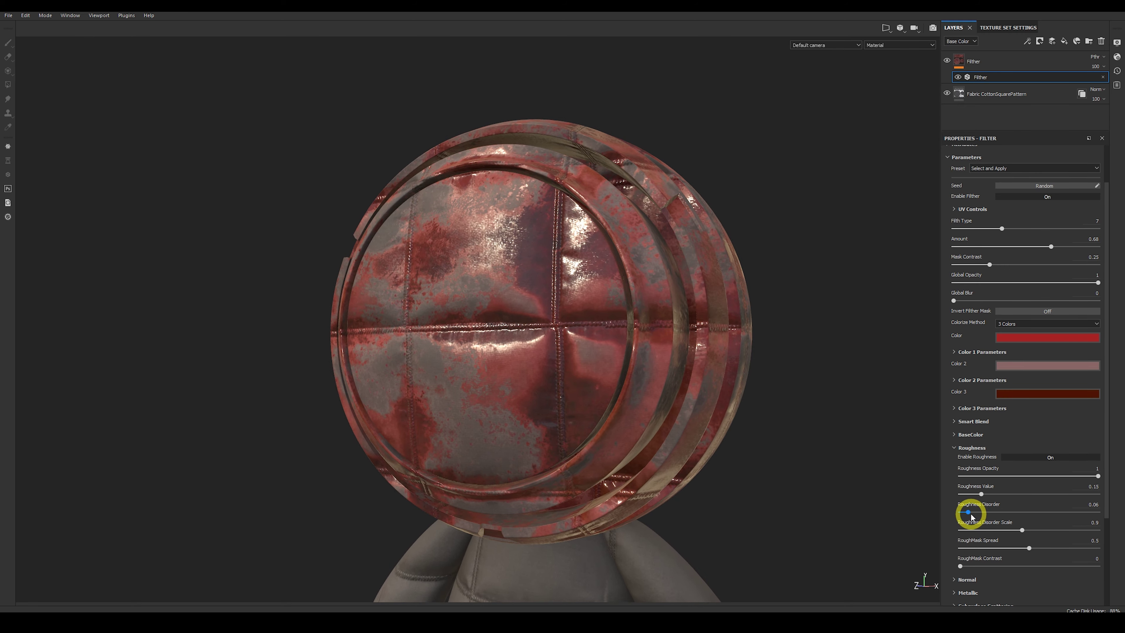
{"action": "left_click_drag", "start_coordinate": [620, 336], "coordinate": [558, 337], "text": "alt"}
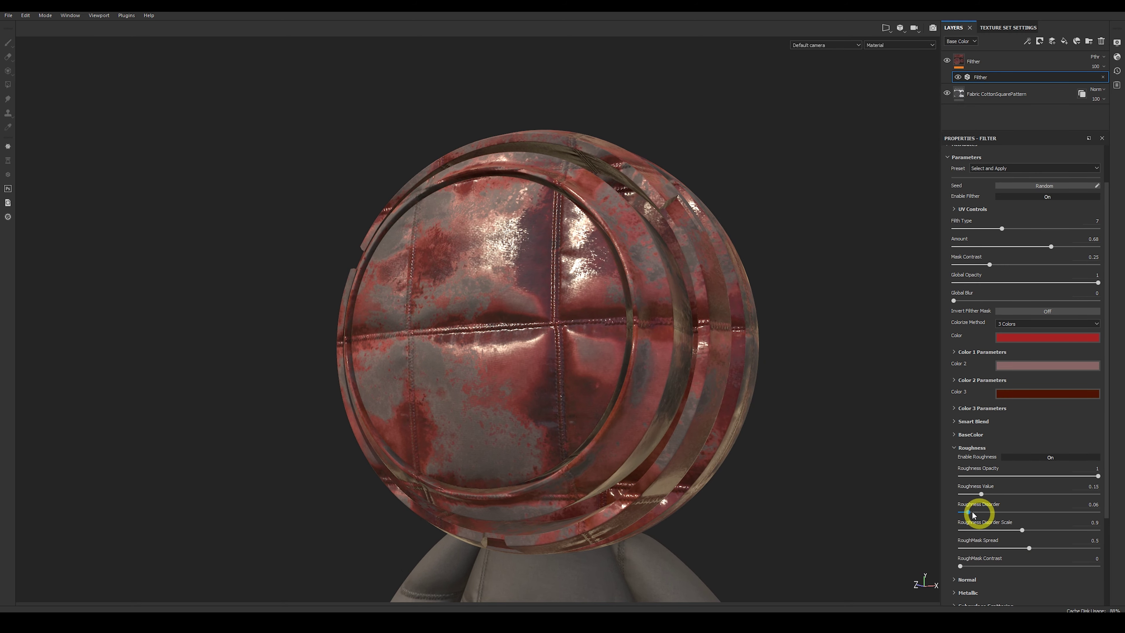
Set the Roughness Disorder to 0.27 and the Roughness Disorder Scale to 0.84
{"action": "mouse_move", "coordinate": [973, 514]}
{"action": "left_mouse_down"}
{"action": "mouse_move", "coordinate": [1077, 511]}
{"action": "mouse_move", "coordinate": [1028, 509]}
{"action": "mouse_move", "coordinate": [1057, 511]}
{"action": "mouse_move", "coordinate": [1027, 530]}
{"action": "mouse_move", "coordinate": [974, 530]}
{"action": "mouse_move", "coordinate": [1002, 532]}
{"action": "mouse_move", "coordinate": [1030, 526]}
{"action": "mouse_move", "coordinate": [981, 513]}
{"action": "left_mouse_up"}
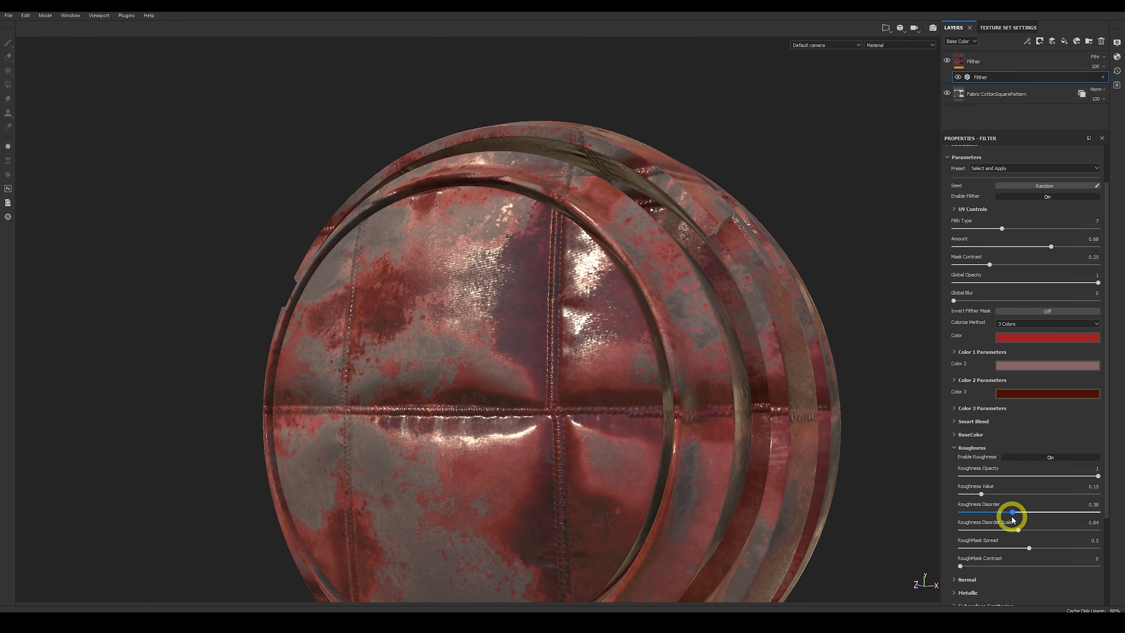
{"action": "left_click_drag", "start_coordinate": [541, 483], "coordinate": [570, 305], "text": "alt"}
{"action": "scroll", "coordinate": [569, 306], "scroll_direction": "down", "scroll_amount": 2}
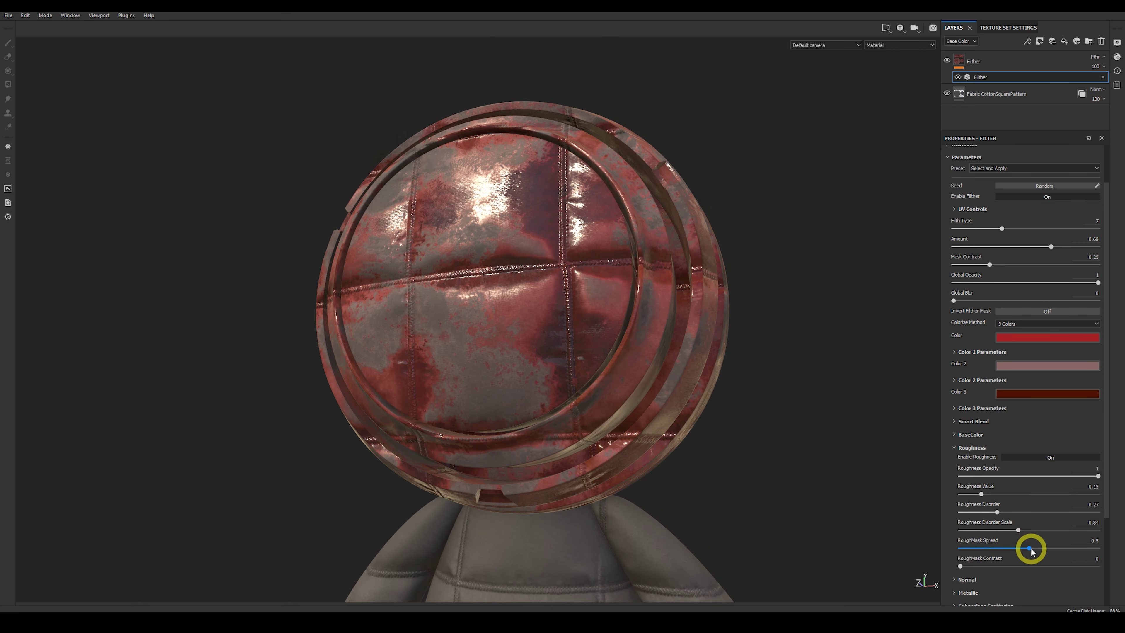
Lower the RoughMask Spread to 0.14 and try further spread values to compare the glossy areas on the head
{"action": "mouse_move", "coordinate": [1030, 550]}
{"action": "left_mouse_down"}
{"action": "mouse_move", "coordinate": [1070, 549]}
{"action": "mouse_move", "coordinate": [970, 549]}
{"action": "mouse_move", "coordinate": [980, 549]}
{"action": "left_mouse_up"}
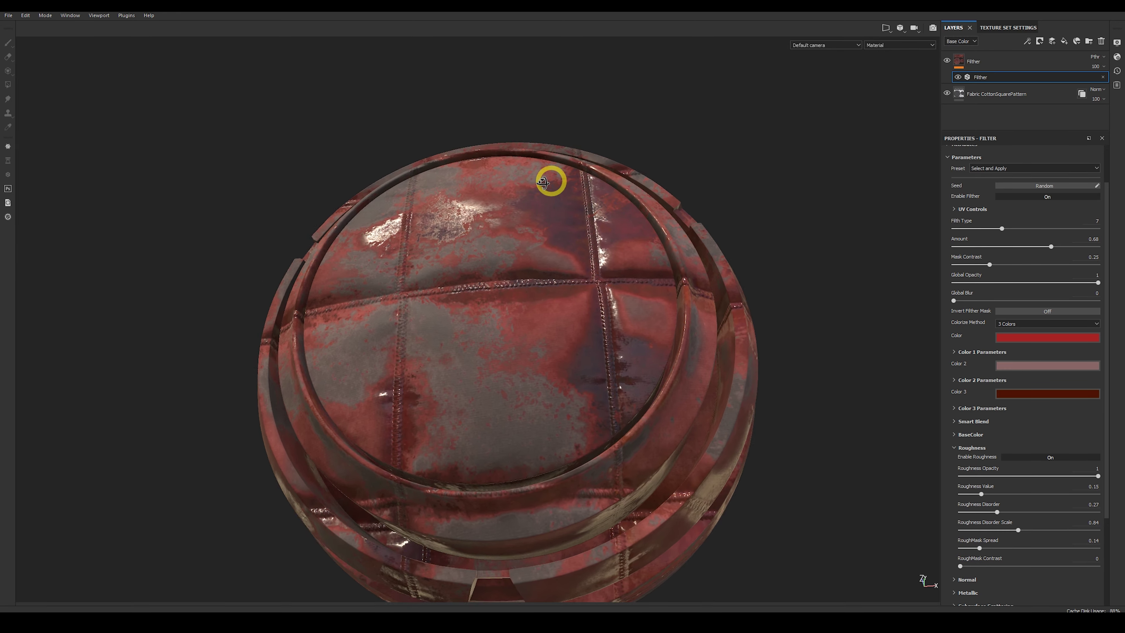
{"action": "left_click_drag", "start_coordinate": [550, 181], "coordinate": [566, 279], "text": "alt"}
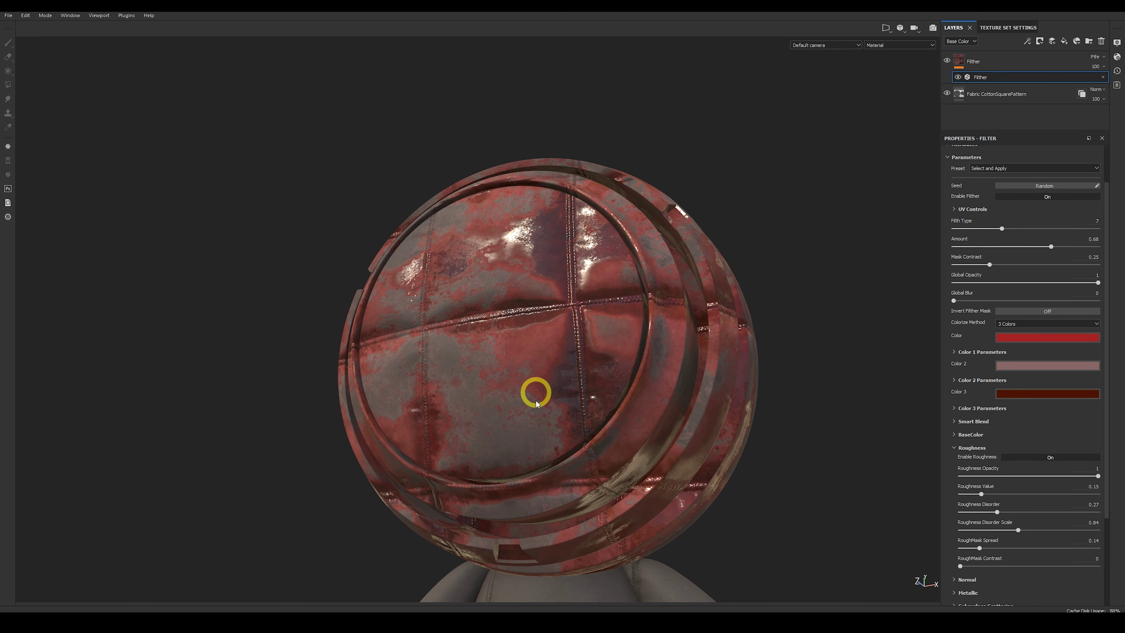
{"action": "mouse_move", "coordinate": [981, 551]}
{"action": "left_mouse_down"}
{"action": "mouse_move", "coordinate": [1075, 547]}
{"action": "mouse_move", "coordinate": [999, 554]}
{"action": "left_mouse_up"}
{"action": "left_click_drag", "start_coordinate": [977, 549], "coordinate": [948, 561]}
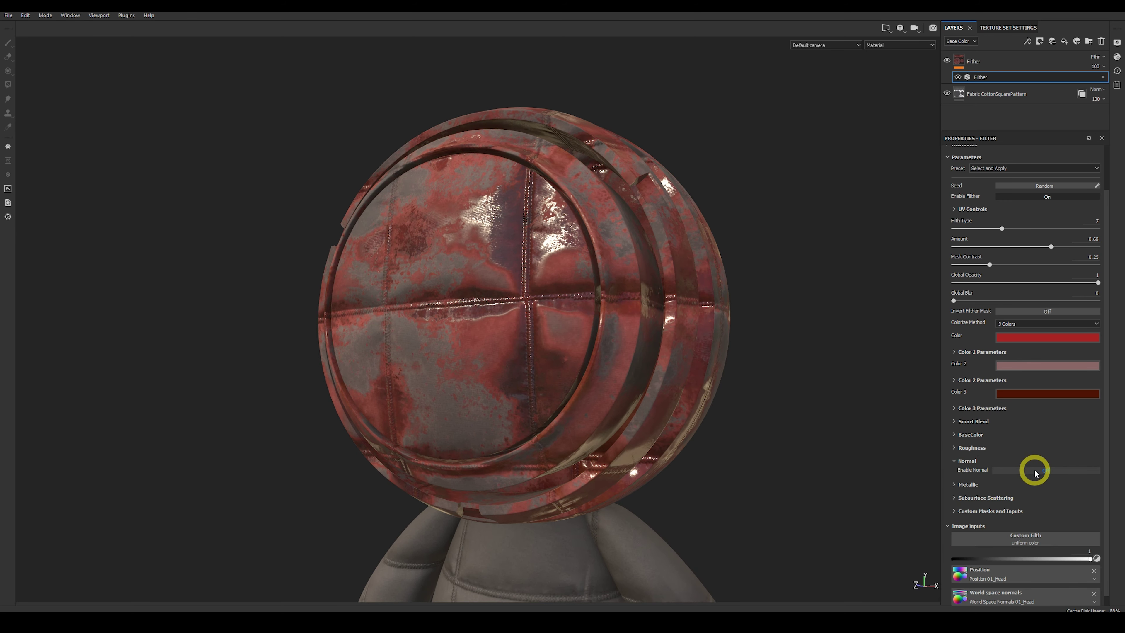
Enable Normal for the filth and set its Intensity to 0.45 and Softness to 0.24, checking the relief on the head
{"action": "left_click", "coordinate": [959, 462]}
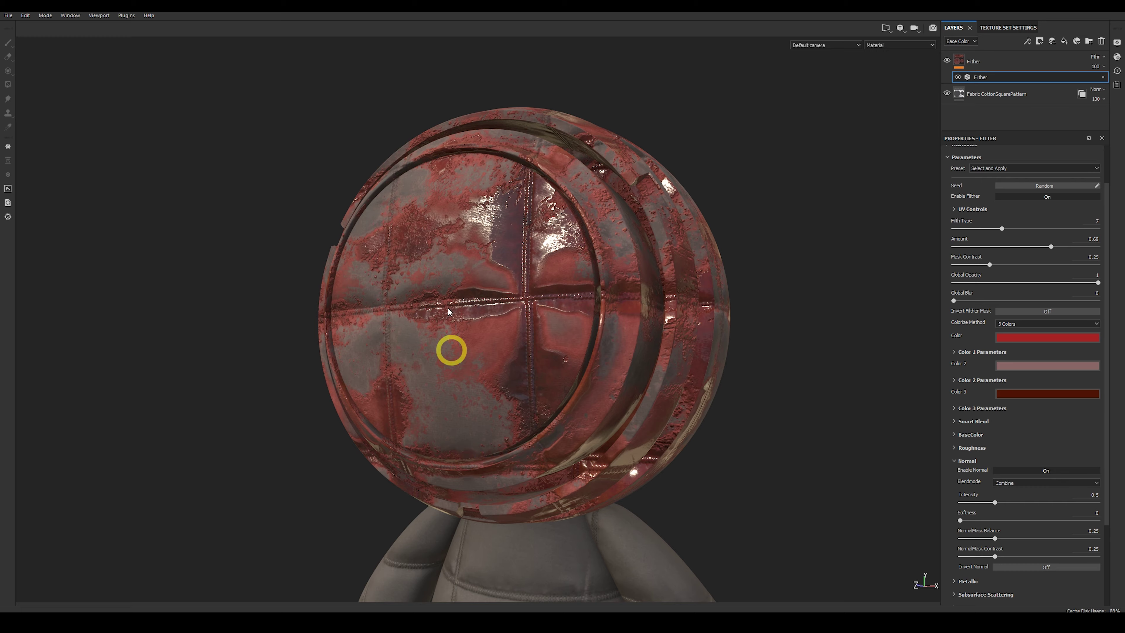
{"action": "scroll", "coordinate": [482, 276], "scroll_direction": "up", "scroll_amount": 3}
{"action": "left_click_drag", "start_coordinate": [432, 284], "coordinate": [477, 294], "text": "alt"}
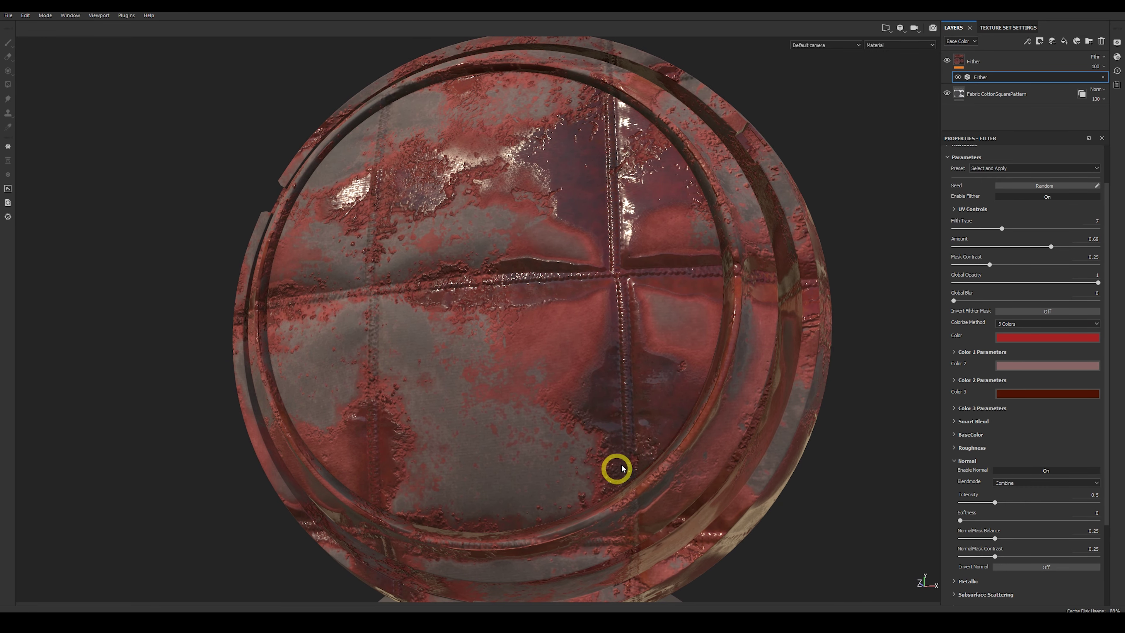
{"action": "mouse_move", "coordinate": [994, 502]}
{"action": "left_mouse_down"}
{"action": "mouse_move", "coordinate": [1084, 505]}
{"action": "mouse_move", "coordinate": [968, 503]}
{"action": "mouse_move", "coordinate": [1076, 507]}
{"action": "mouse_move", "coordinate": [996, 504]}
{"action": "mouse_move", "coordinate": [959, 522]}
{"action": "mouse_move", "coordinate": [1049, 522]}
{"action": "mouse_move", "coordinate": [947, 522]}
{"action": "left_mouse_up"}
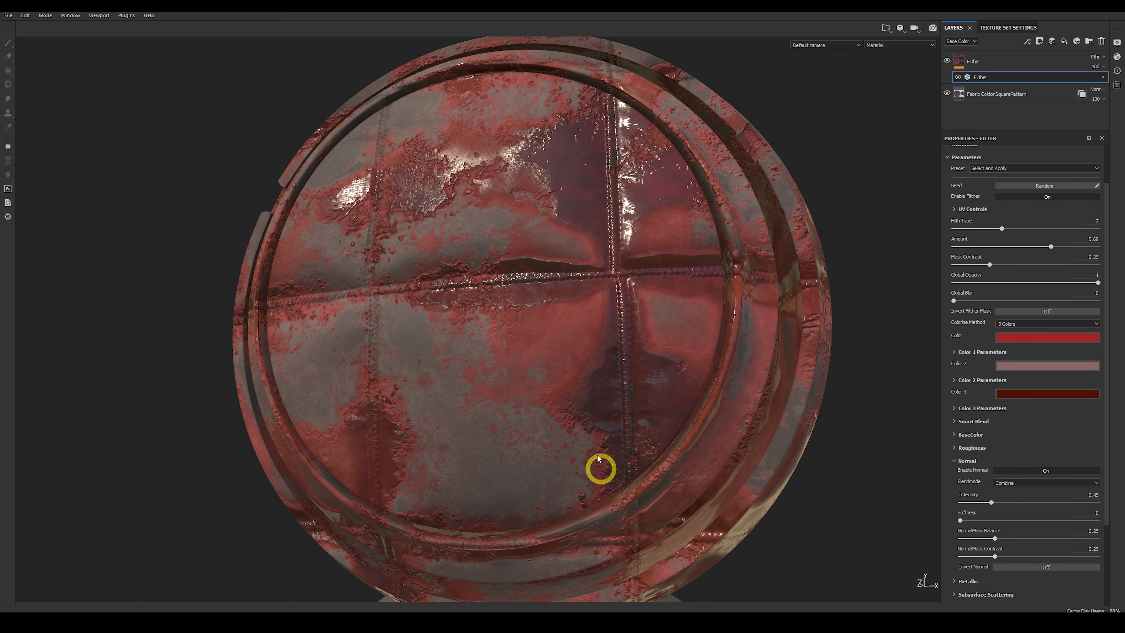
{"action": "left_click_drag", "start_coordinate": [968, 522], "coordinate": [991, 527]}
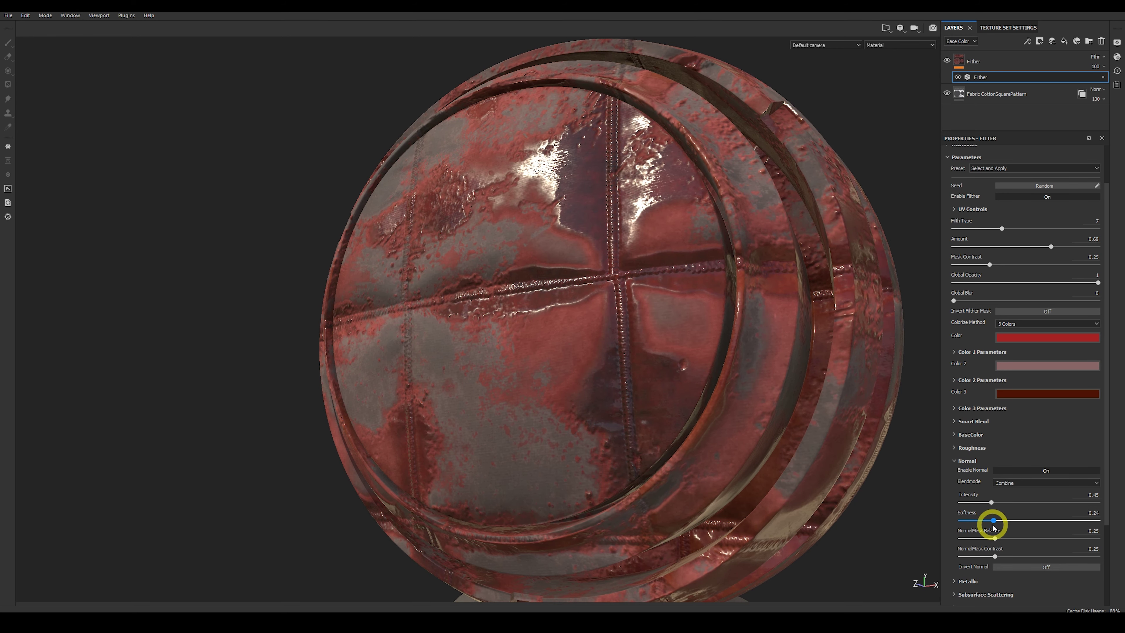
{"action": "left_click_drag", "start_coordinate": [460, 367], "coordinate": [411, 354], "text": "alt"}
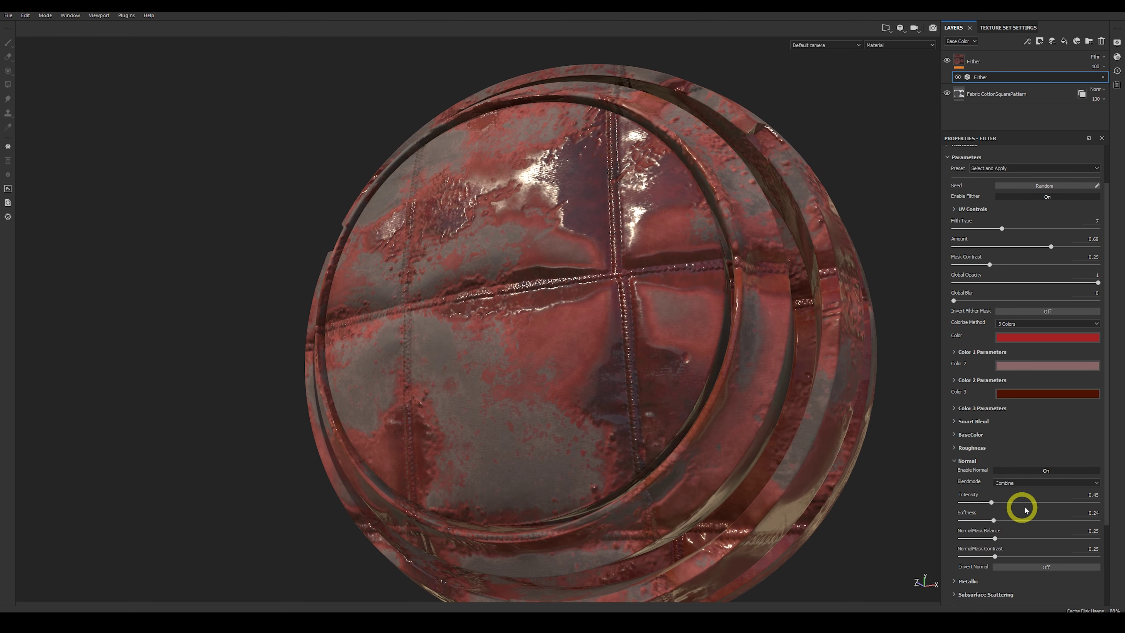
Try a NormalMask Balance of 0.5, lower it to 0.05 and examine the raised filth edges up close
{"action": "left_click_drag", "start_coordinate": [995, 538], "coordinate": [1027, 538]}
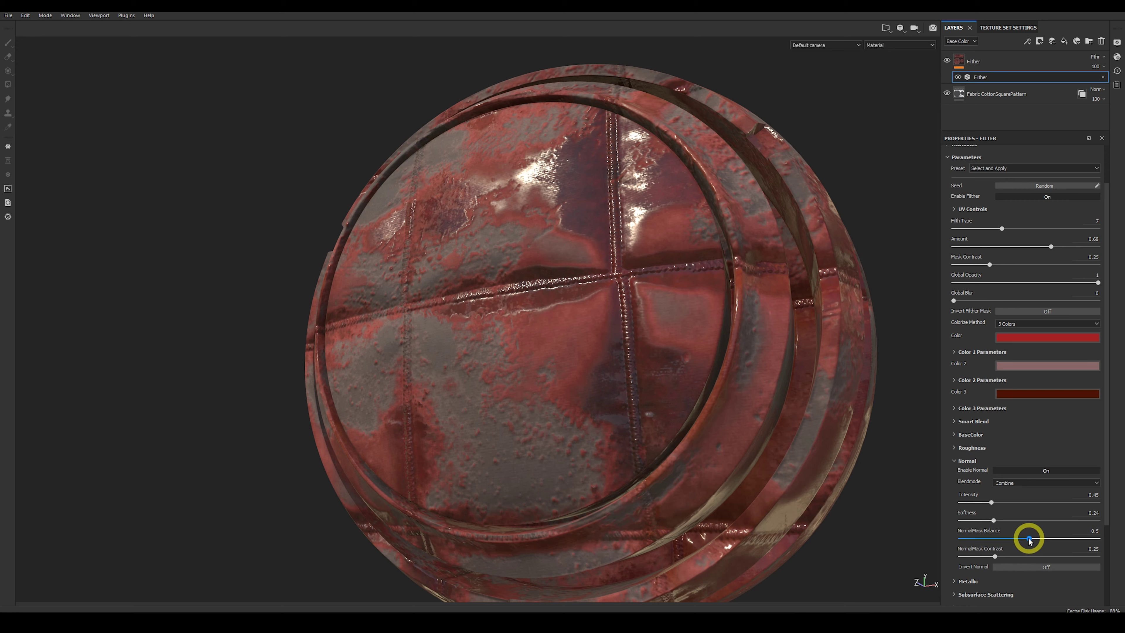
{"action": "left_click_drag", "start_coordinate": [1005, 540], "coordinate": [967, 538]}
{"action": "left_click_drag", "start_coordinate": [811, 447], "coordinate": [427, 196], "text": "alt"}
{"action": "scroll", "coordinate": [510, 308], "scroll_direction": "down", "scroll_amount": 3}
{"action": "scroll", "coordinate": [539, 350], "scroll_direction": "up", "scroll_amount": 5}
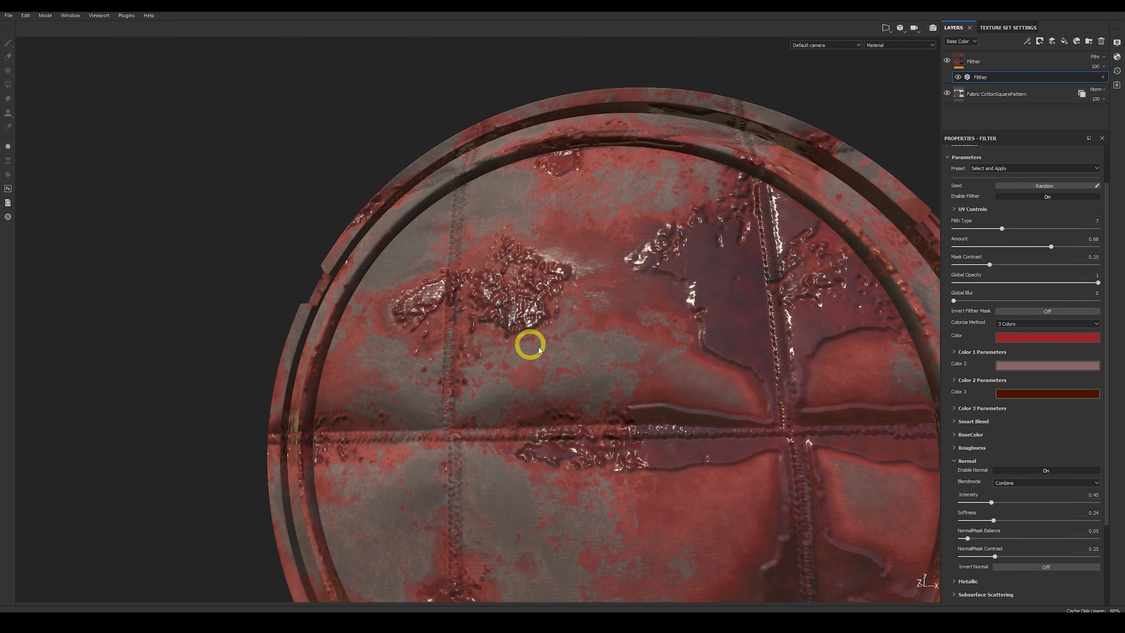
{"action": "left_click_drag", "start_coordinate": [539, 350], "coordinate": [555, 314], "text": "alt"}
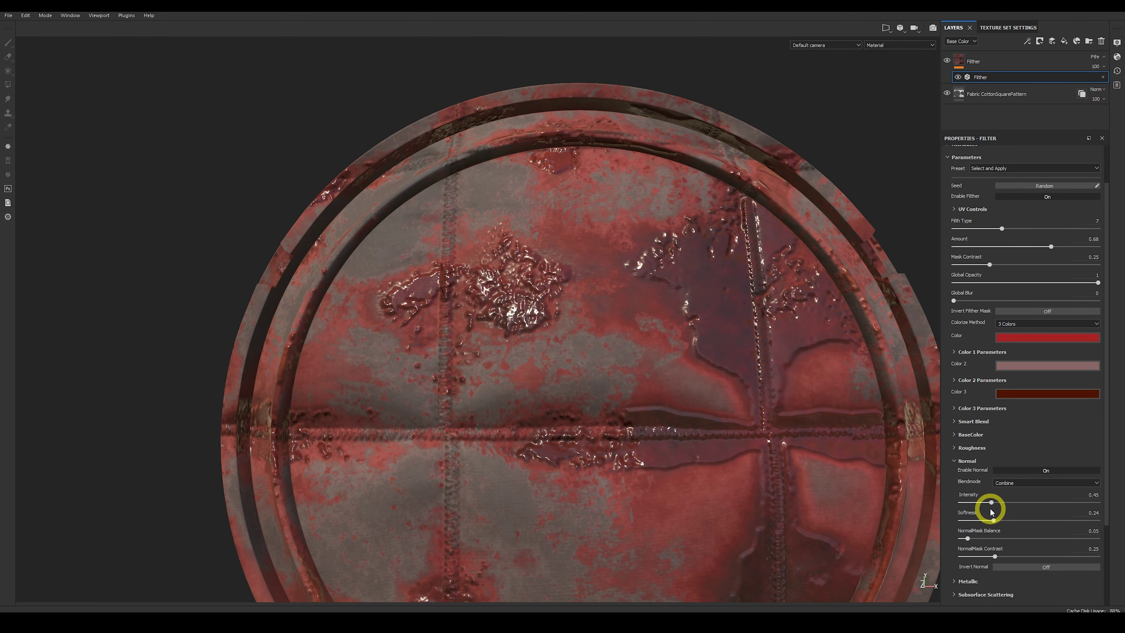
Set the normal Intensity to 0.31, the NormalMask Balance to 0.03 and the NormalMask Contrast to 0.13
{"action": "left_click", "coordinate": [980, 503]}
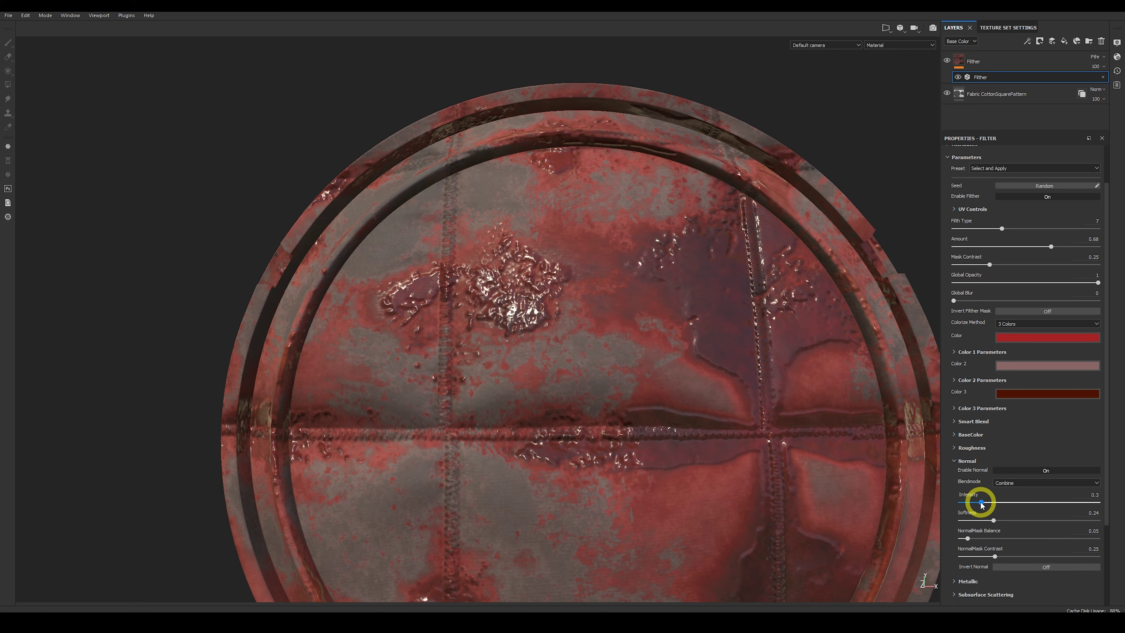
{"action": "left_click_drag", "start_coordinate": [816, 498], "coordinate": [497, 229], "text": "alt"}
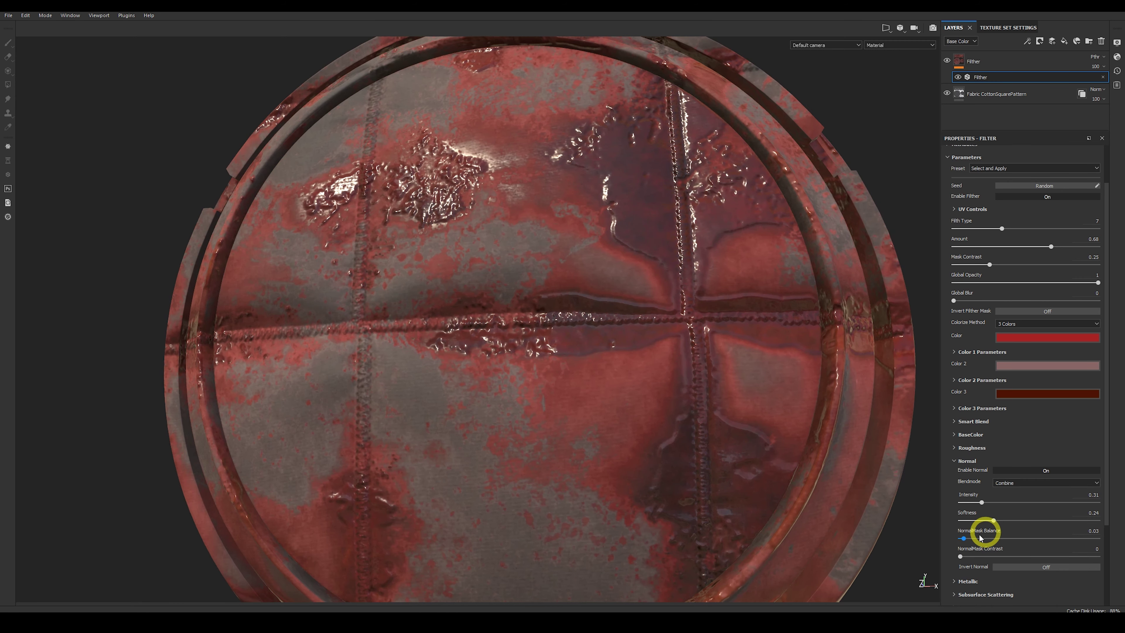
{"action": "left_click_drag", "start_coordinate": [996, 554], "coordinate": [1071, 556]}
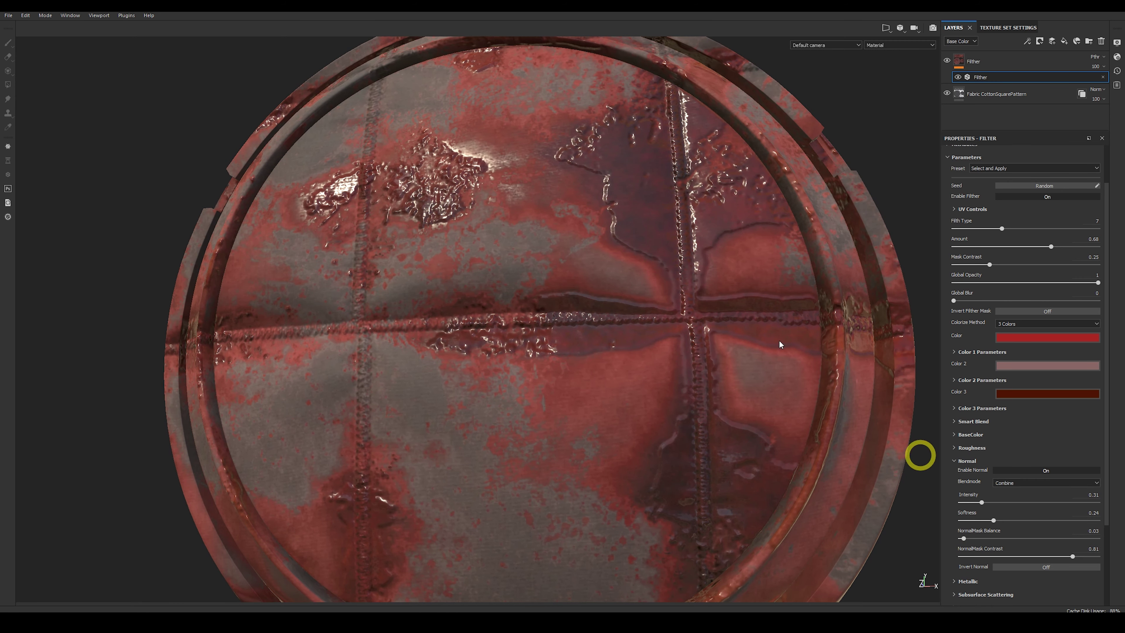
{"action": "left_click", "coordinate": [978, 557]}
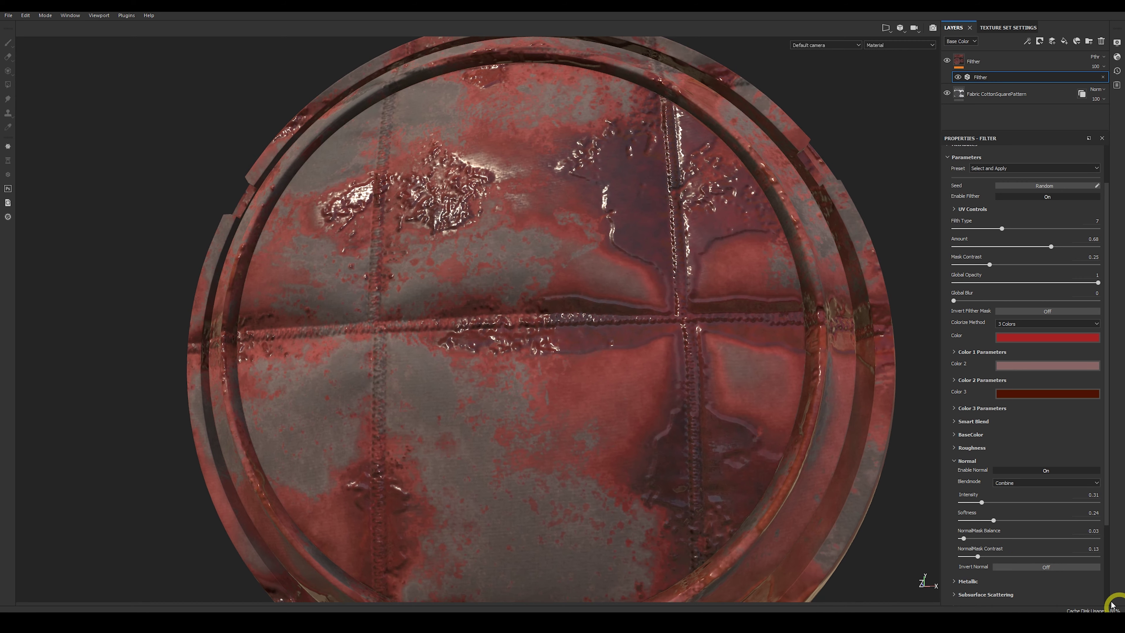
Try inverting the filth's normal and set the normal Softness to 0.15
{"action": "left_click", "coordinate": [1045, 571]}
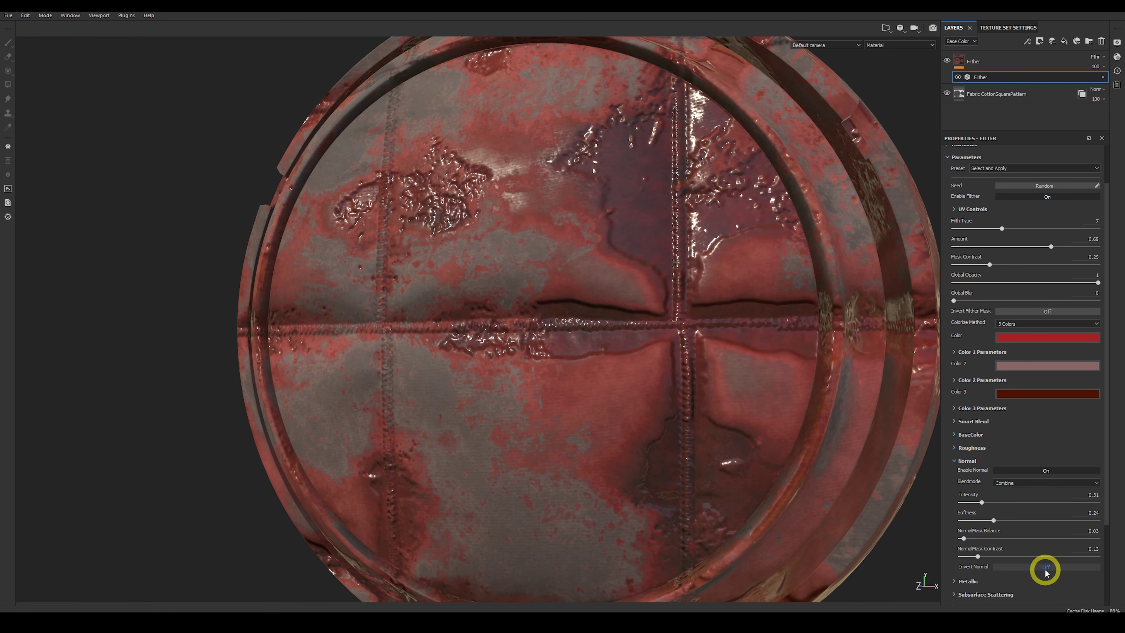
{"action": "left_click_drag", "start_coordinate": [703, 339], "coordinate": [889, 465], "text": "alt"}
{"action": "left_click_drag", "start_coordinate": [993, 520], "coordinate": [980, 520]}
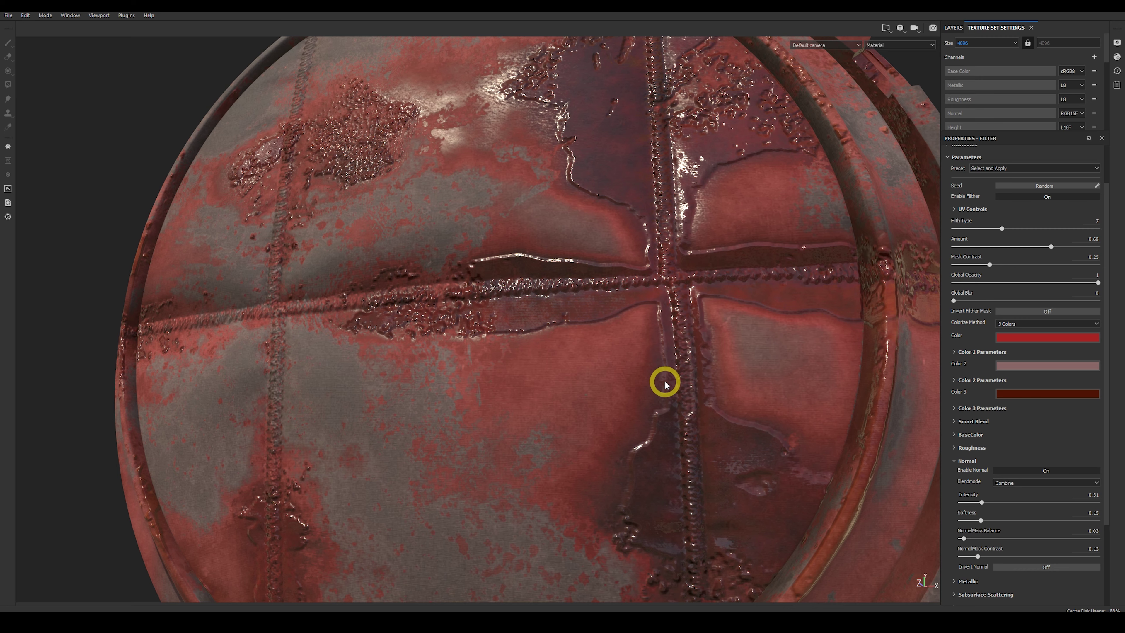
Change the normal Blendmode to Replace and inspect how the filth covers the fabric seams
{"action": "left_click", "coordinate": [1038, 483]}
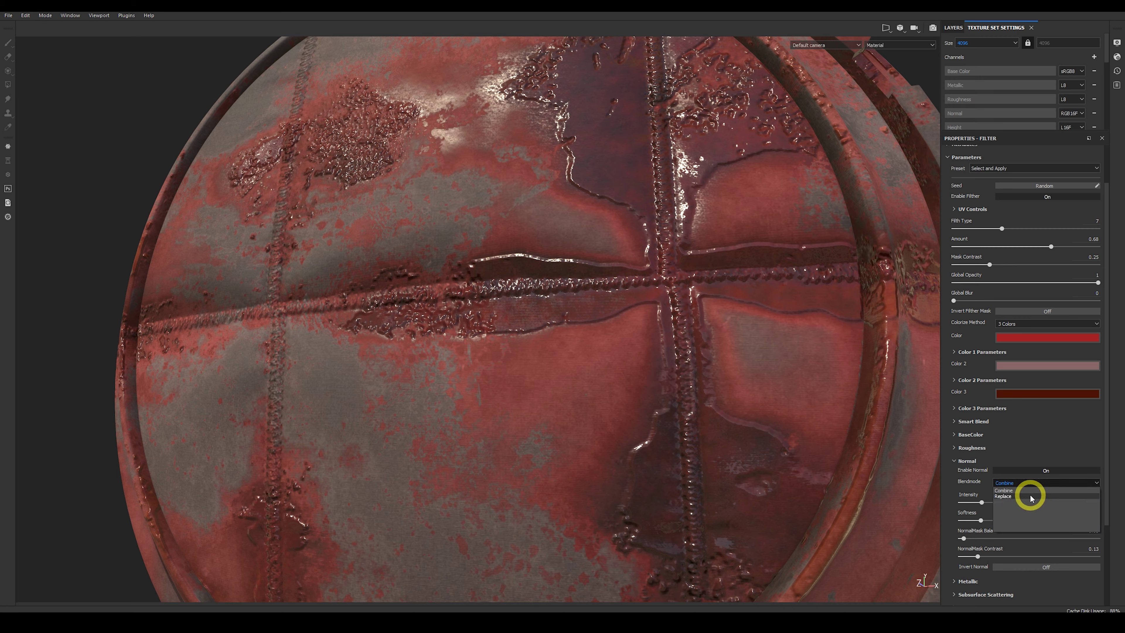
{"action": "left_click", "coordinate": [1029, 496]}
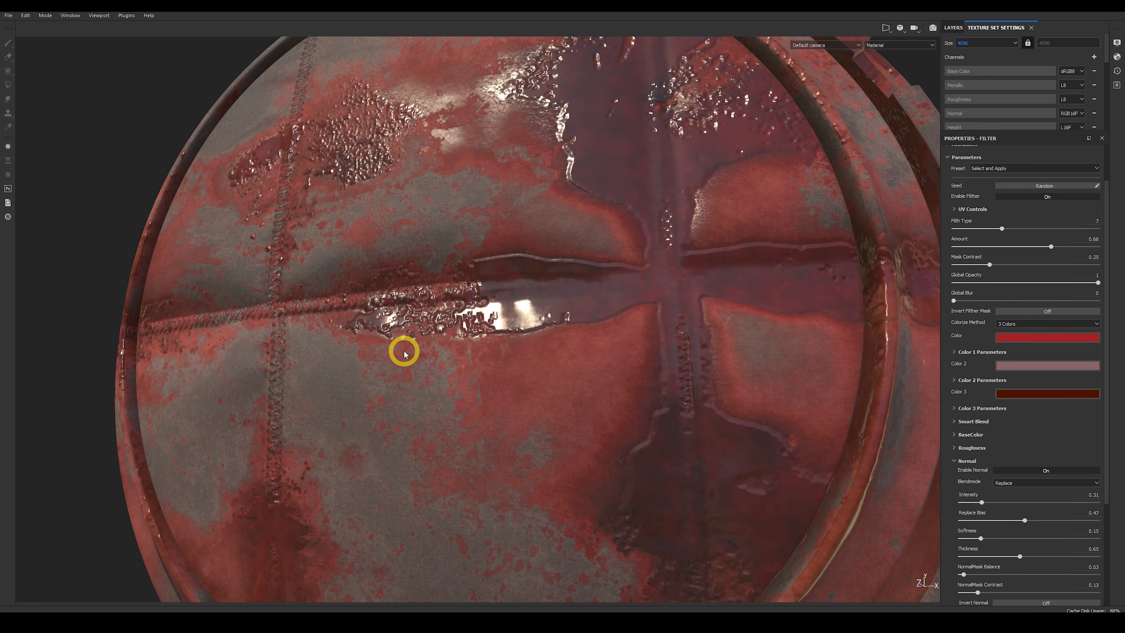
{"action": "left_click_drag", "start_coordinate": [579, 379], "coordinate": [535, 355], "text": "alt"}
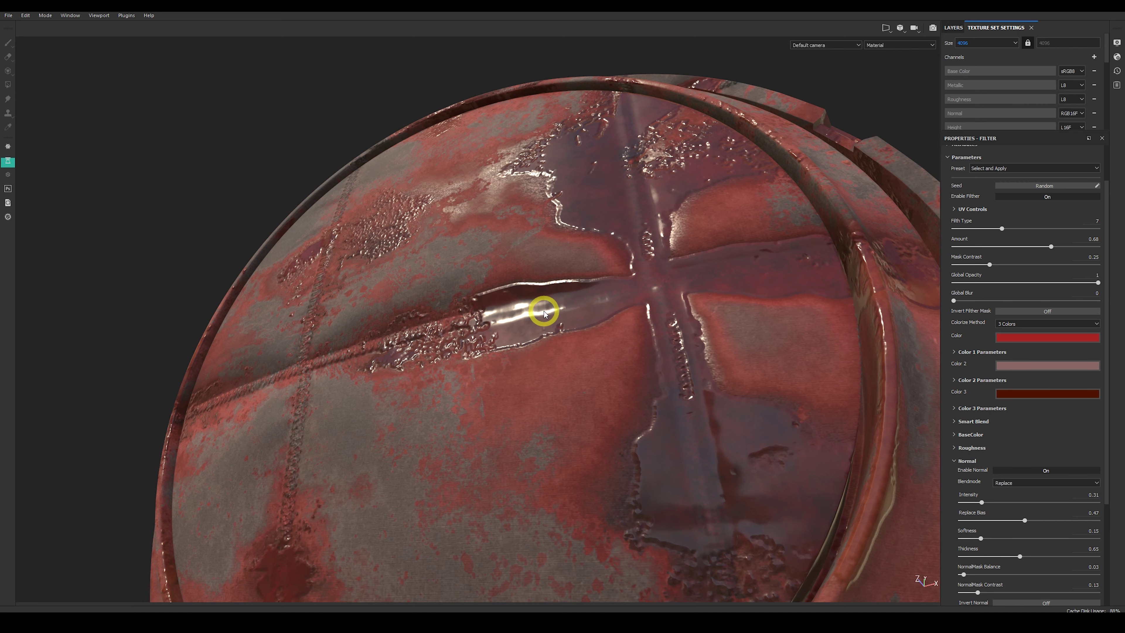
Compare high and zero Replace Bias values on the seams with Thickness at 0, and set the Replace Bias to 0.53
{"action": "left_click", "coordinate": [1055, 521]}
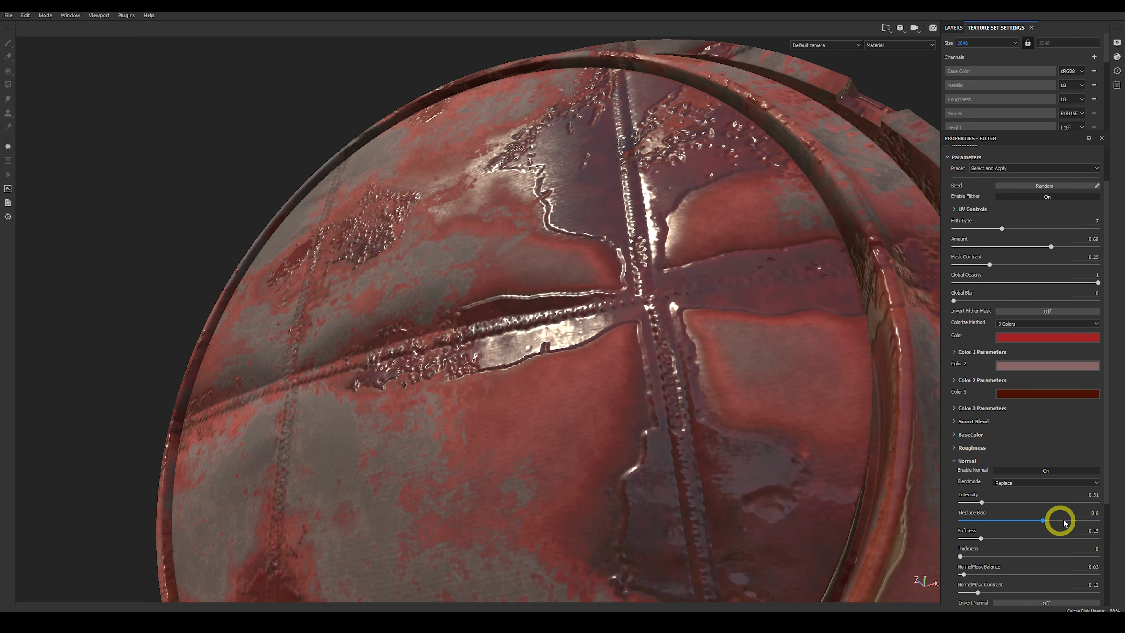
{"action": "left_click_drag", "start_coordinate": [1061, 524], "coordinate": [1082, 522]}
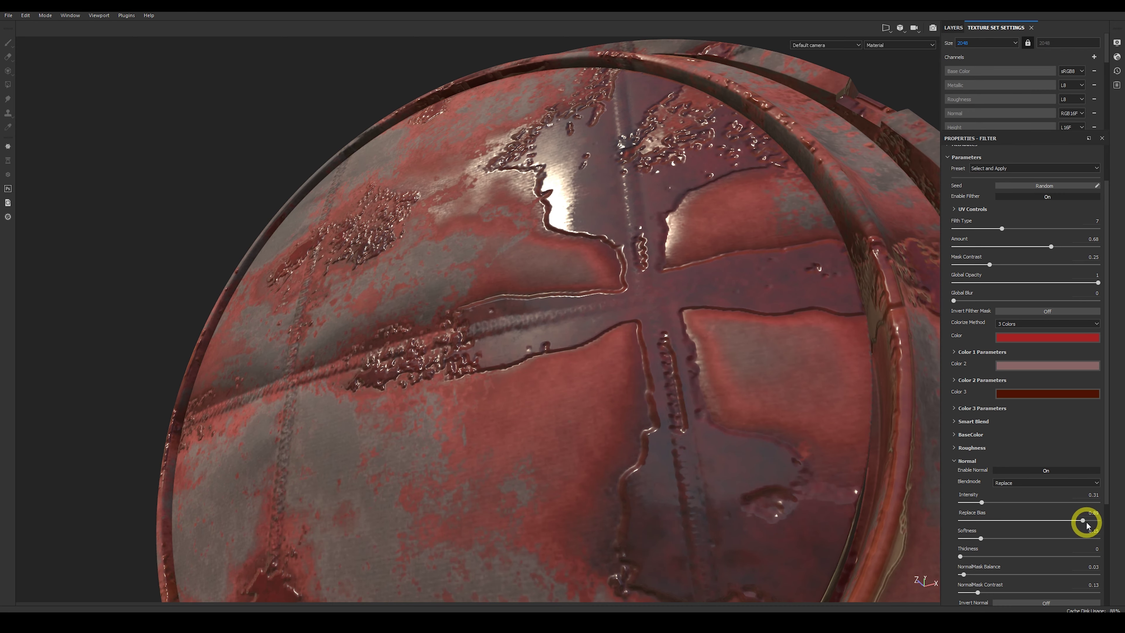
{"action": "left_click_drag", "start_coordinate": [627, 296], "coordinate": [607, 258], "text": "alt"}
{"action": "left_click_drag", "start_coordinate": [1069, 522], "coordinate": [959, 520]}
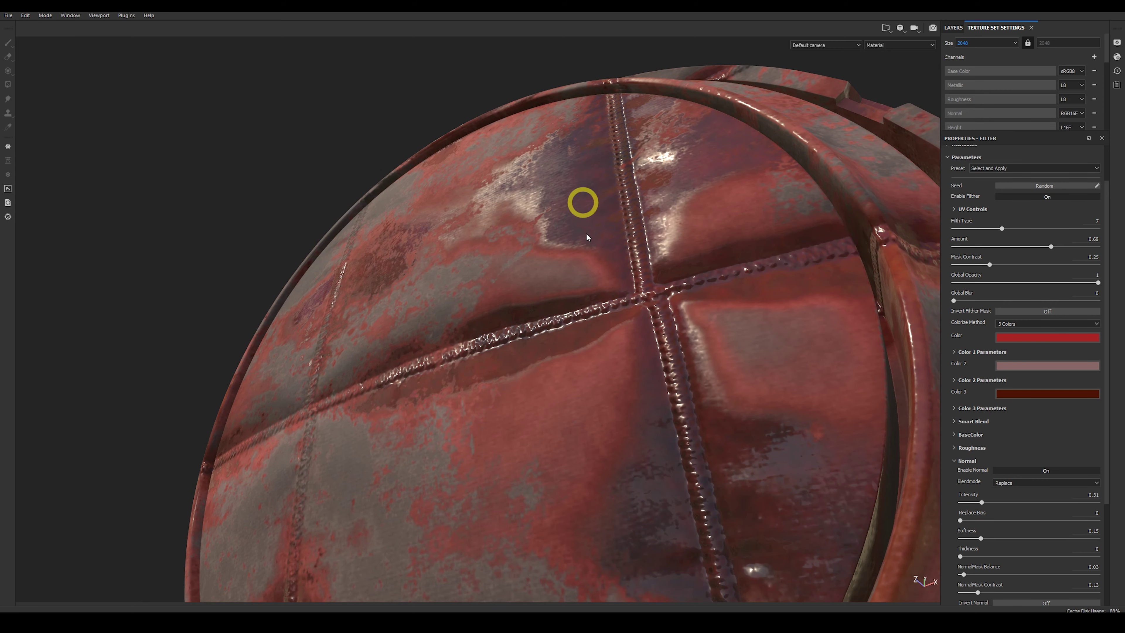
{"action": "left_click", "coordinate": [1032, 521]}
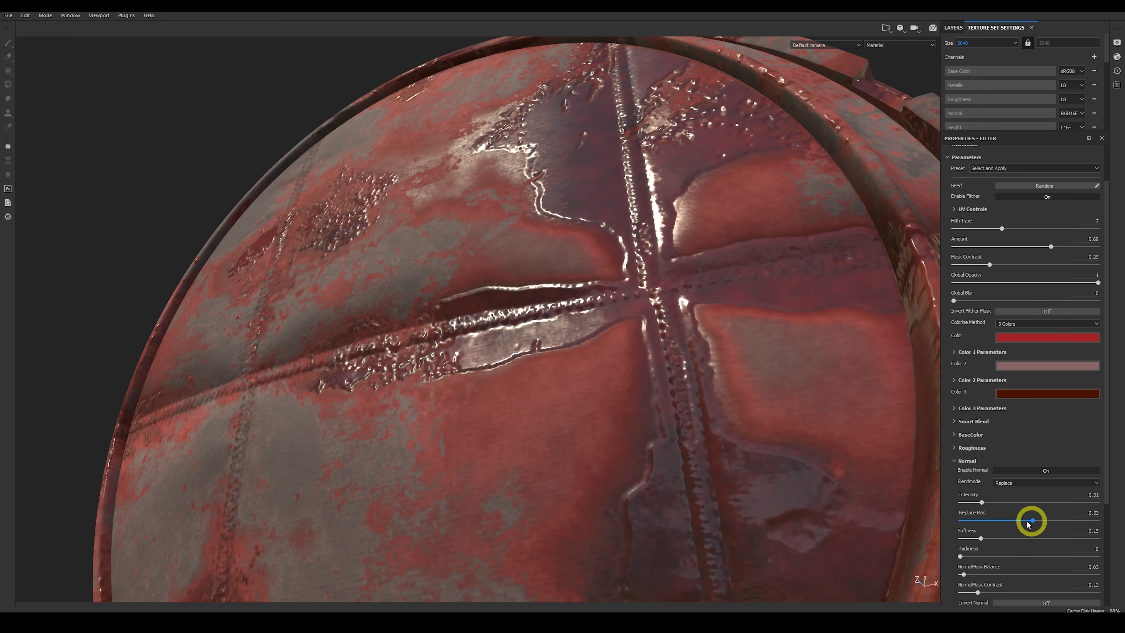
Try normal Thickness values such as 0.26 and 0.03 on the seams, set it to 0.15 and collapse the Normal settings
{"action": "mouse_move", "coordinate": [594, 377]}
{"action": "left_mouse_down", "text": "alt"}
{"action": "mouse_move", "coordinate": [552, 433]}
{"action": "mouse_move", "coordinate": [609, 388]}
{"action": "left_mouse_up", "text": "alt"}
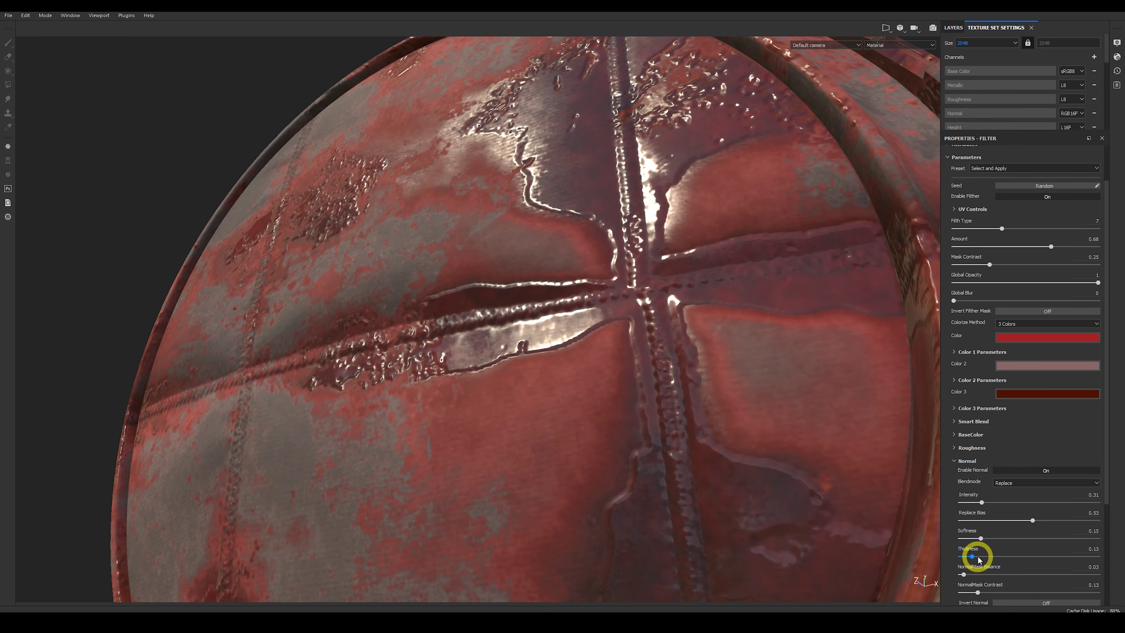
{"action": "left_click_drag", "start_coordinate": [775, 399], "coordinate": [627, 306], "text": "alt"}
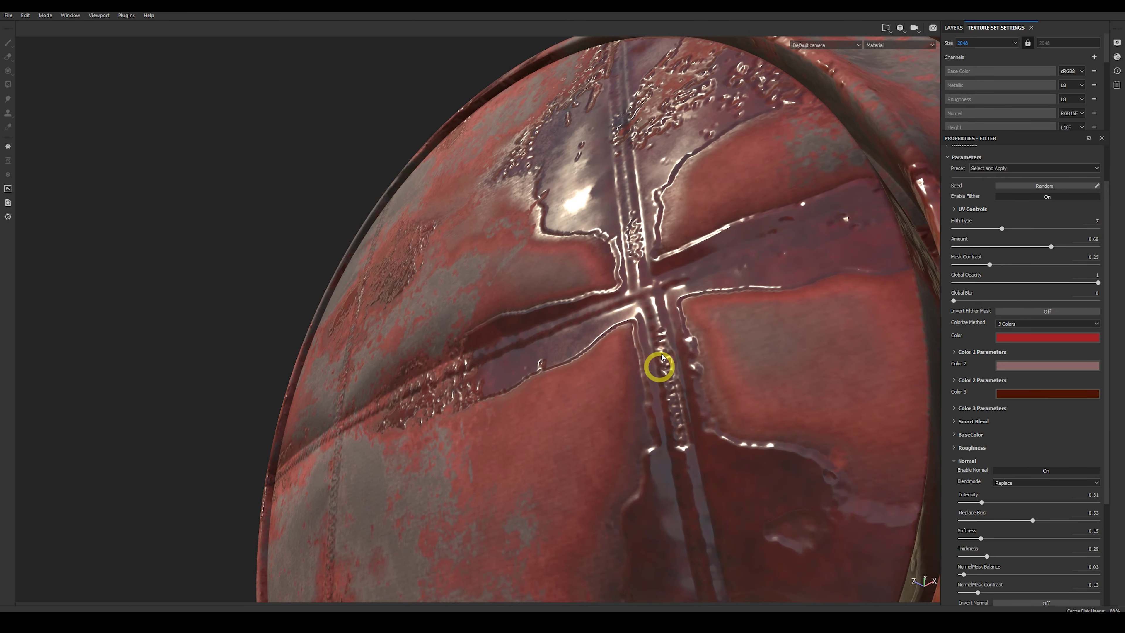
{"action": "left_click_drag", "start_coordinate": [764, 284], "coordinate": [673, 291], "text": "alt"}
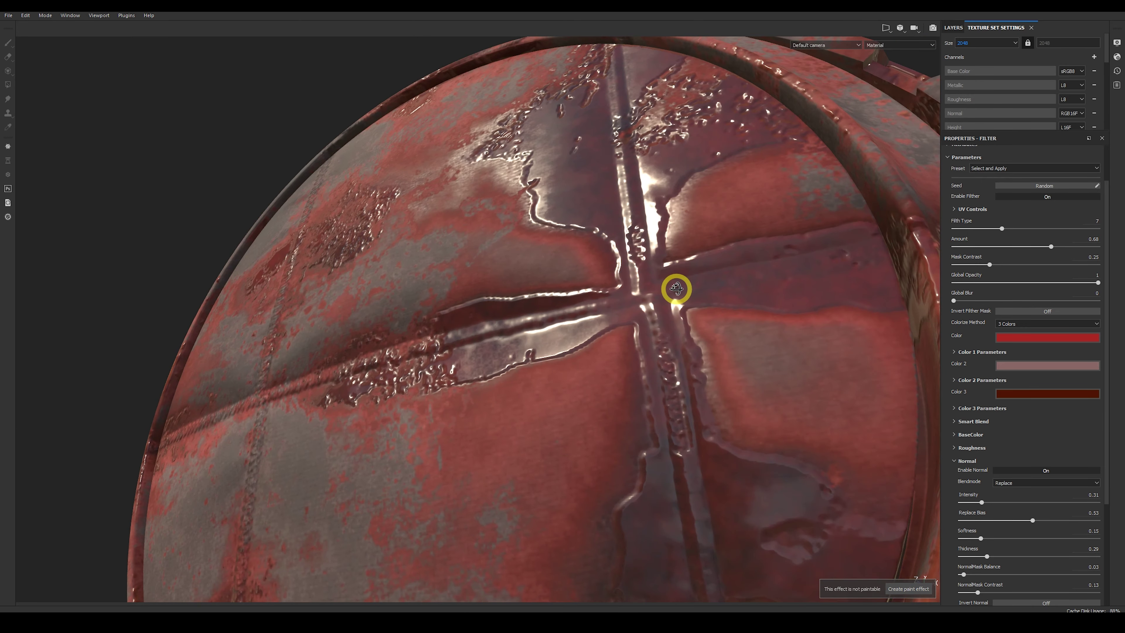
{"action": "left_click_drag", "start_coordinate": [664, 421], "coordinate": [520, 345], "text": "alt"}
{"action": "left_click", "coordinate": [978, 592]}
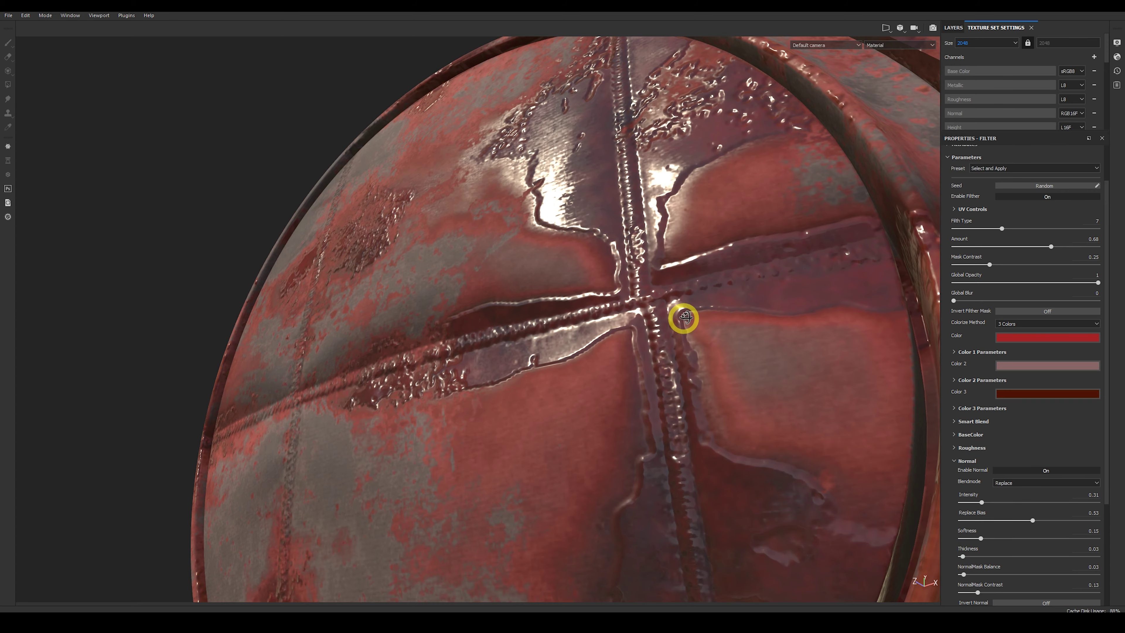
{"action": "left_click_drag", "start_coordinate": [681, 316], "coordinate": [762, 355], "text": "alt"}
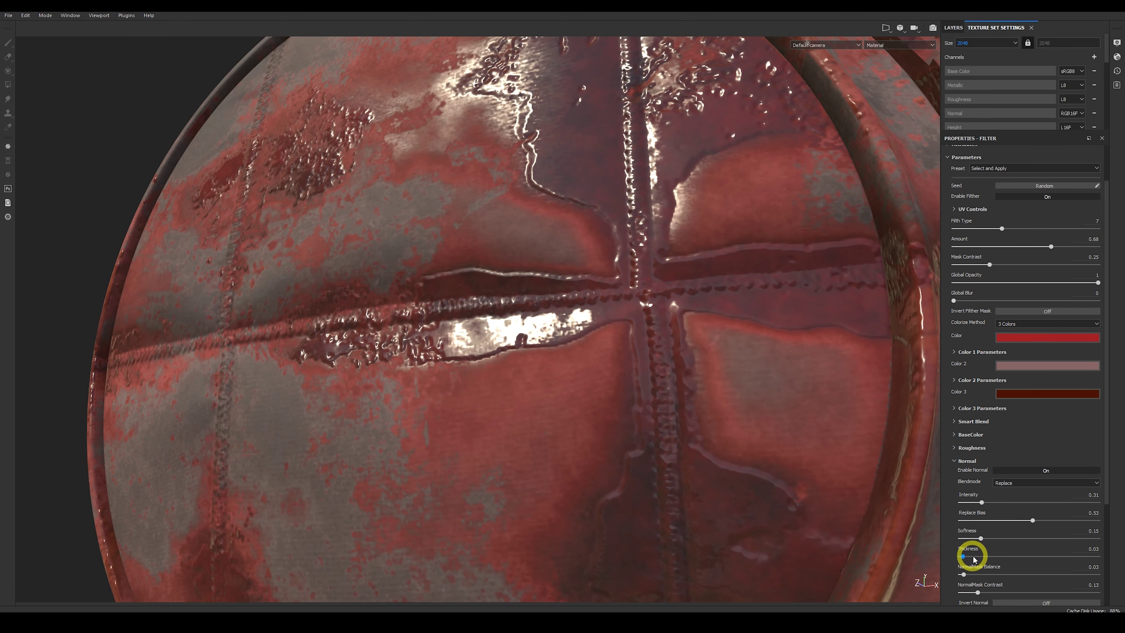
{"action": "left_click_drag", "start_coordinate": [717, 456], "coordinate": [695, 472], "text": "alt"}
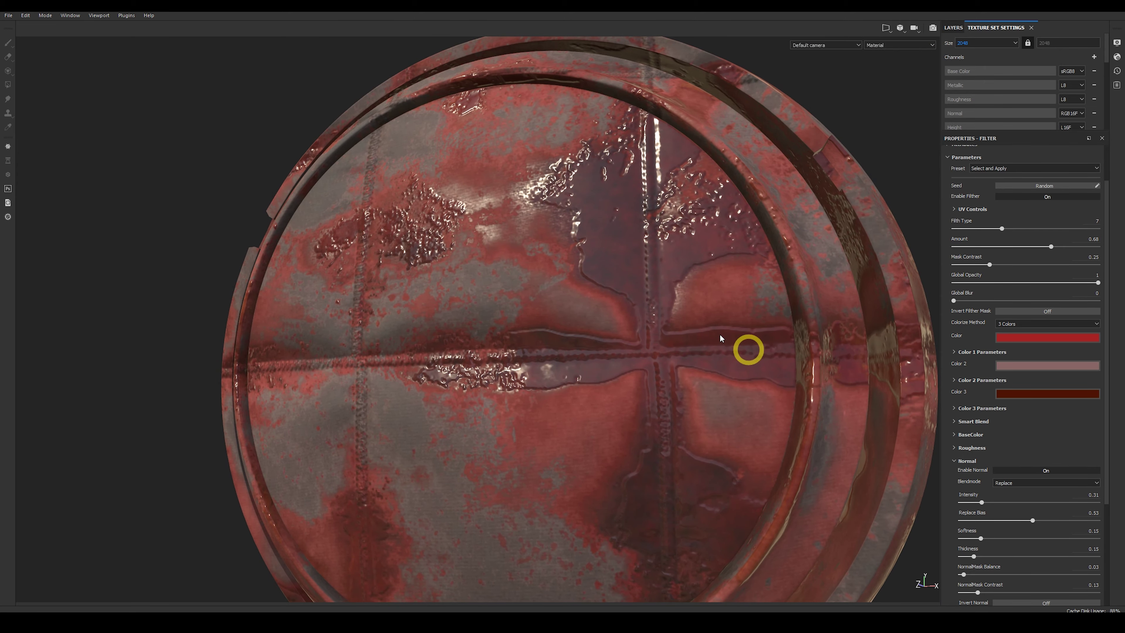
{"action": "left_click_drag", "start_coordinate": [753, 390], "coordinate": [668, 382], "text": "alt"}
{"action": "scroll", "coordinate": [668, 382], "scroll_direction": "down", "scroll_amount": 3}
{"action": "left_click", "coordinate": [954, 460]}
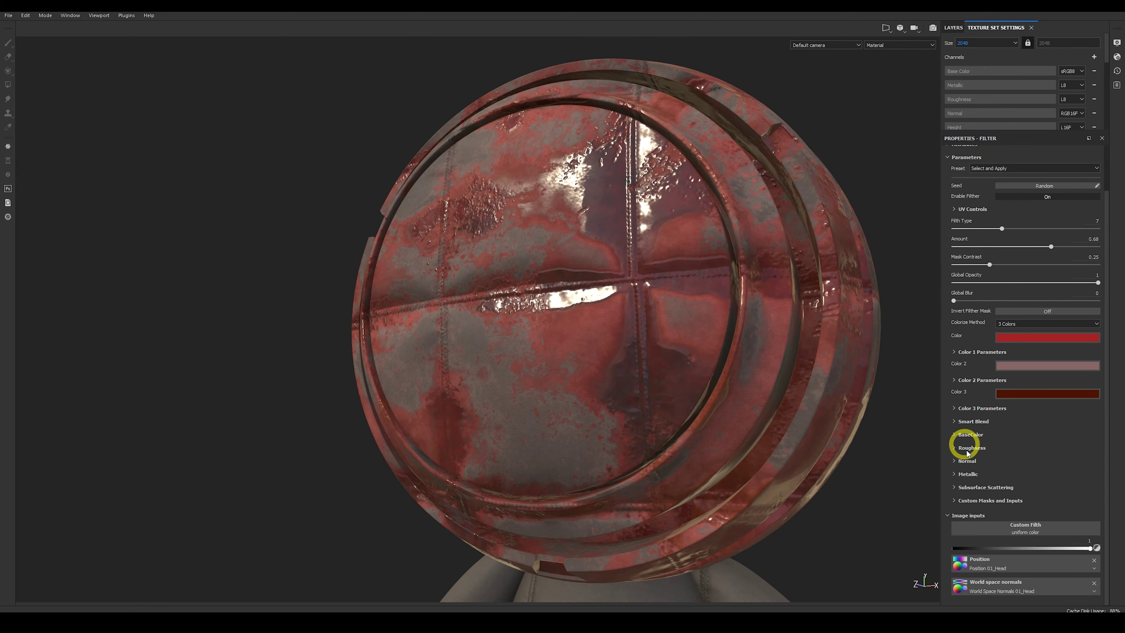
Try Metallic on the filth with the Metallic Value raised to 1, inspect the head and disable Metallic again
{"action": "left_click", "coordinate": [954, 473]}
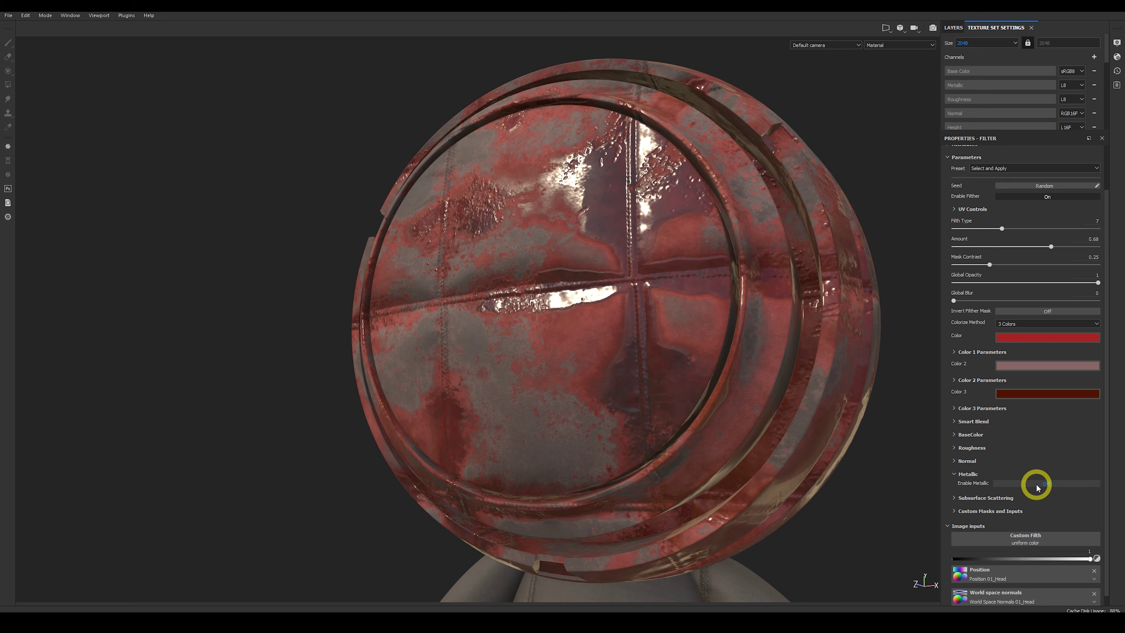
{"action": "left_click", "coordinate": [1036, 484]}
{"action": "left_click_drag", "start_coordinate": [701, 382], "coordinate": [625, 369], "text": "alt"}
{"action": "scroll", "coordinate": [626, 369], "scroll_direction": "up", "scroll_amount": 2}
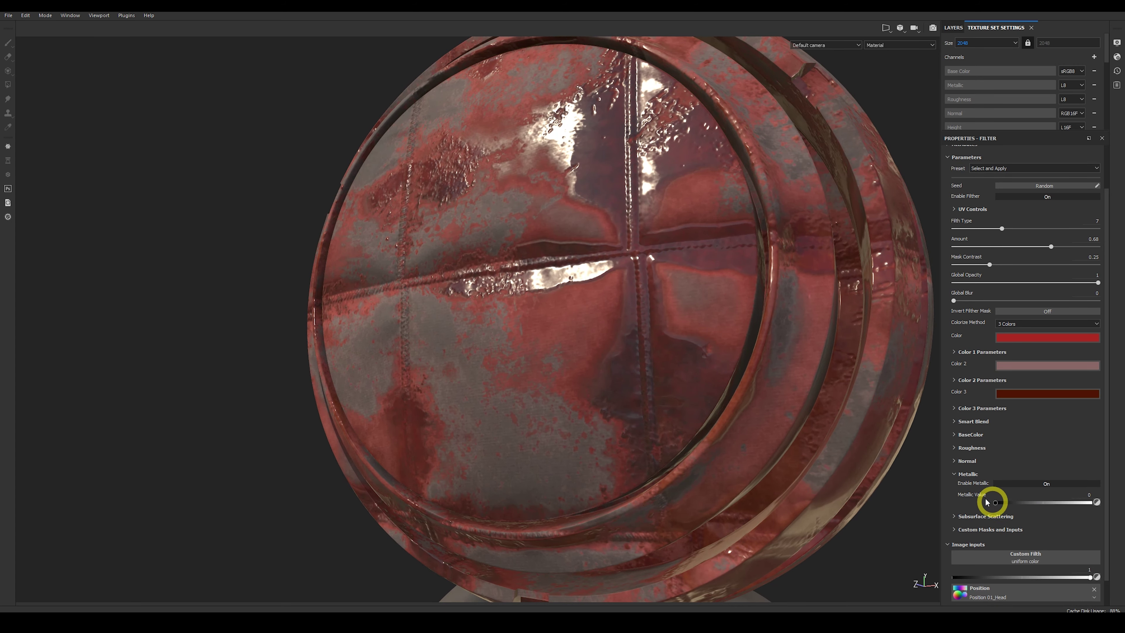
{"action": "left_click_drag", "start_coordinate": [634, 324], "coordinate": [612, 322], "text": "alt"}
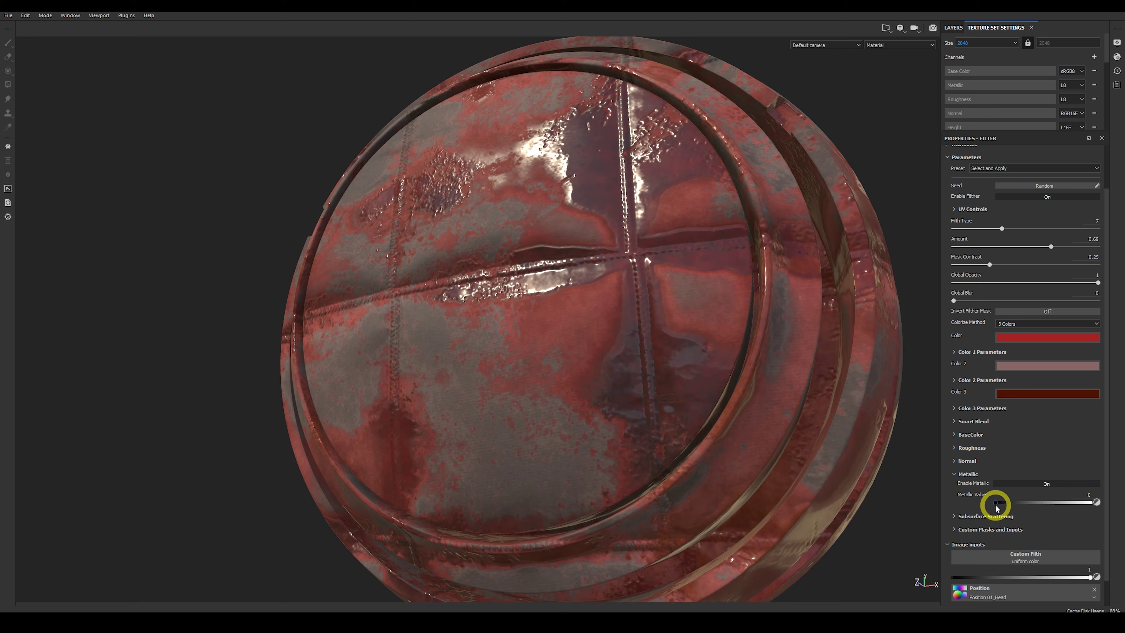
{"action": "left_click_drag", "start_coordinate": [996, 503], "coordinate": [1090, 503]}
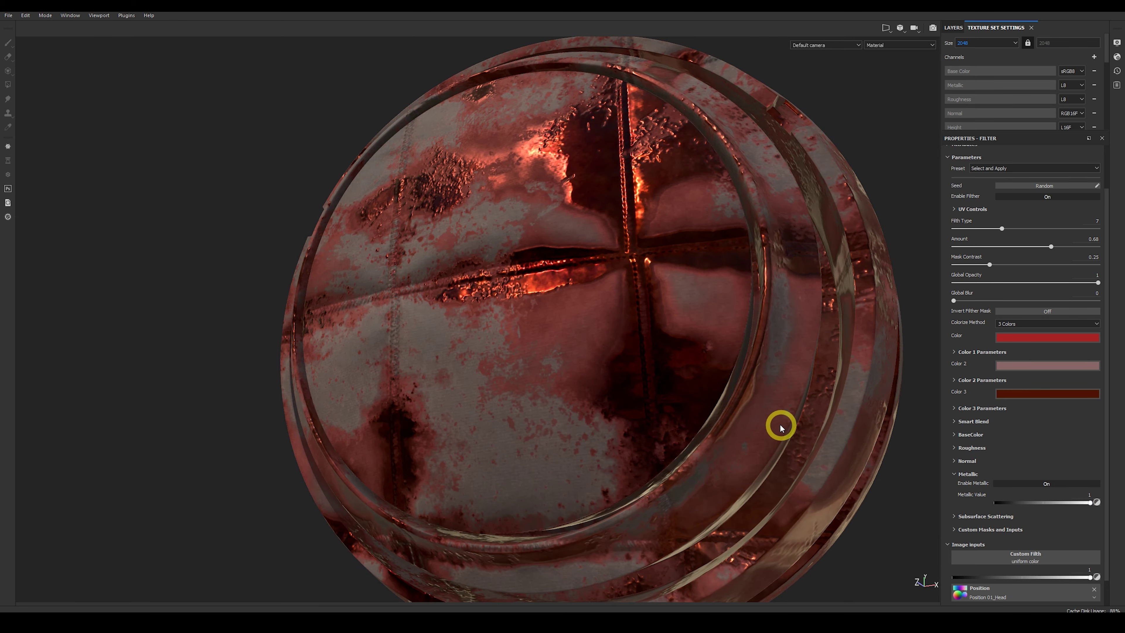
{"action": "left_click_drag", "start_coordinate": [781, 426], "coordinate": [721, 390], "text": "alt"}
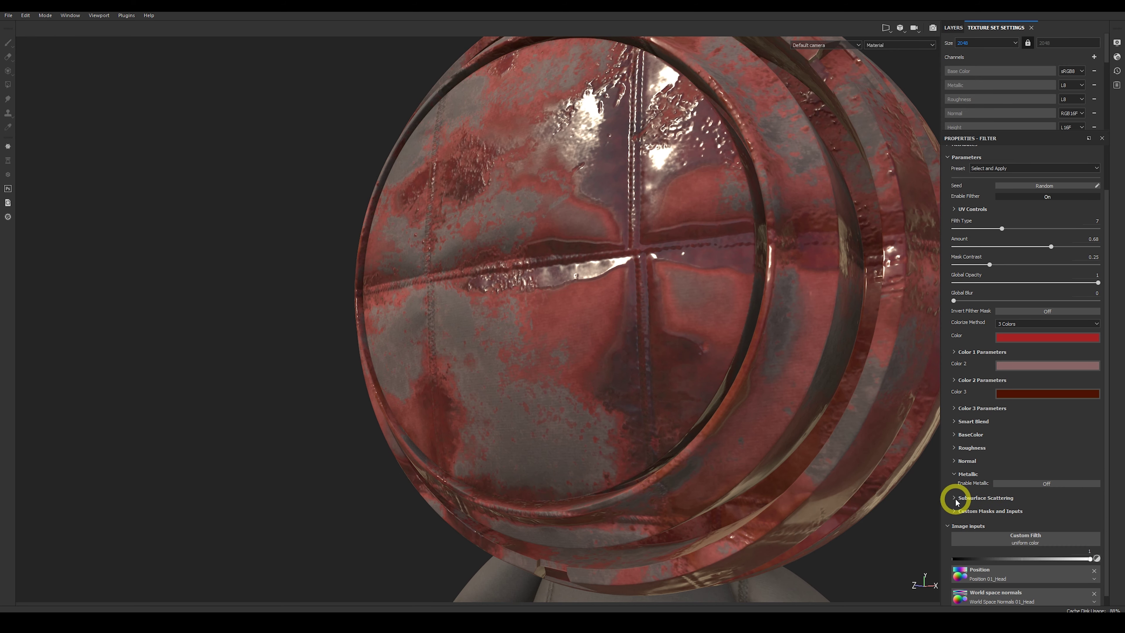
Enable Affect Scattering in the filter's Subsurface Scattering settings and collapse the group
{"action": "left_click", "coordinate": [954, 498]}
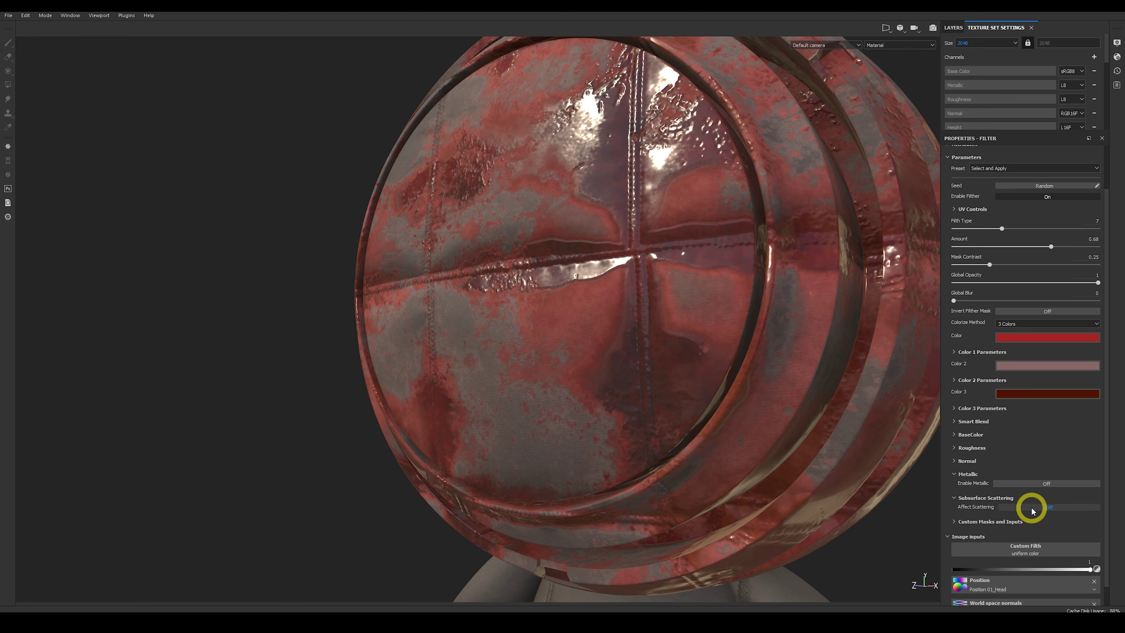
{"action": "left_click", "coordinate": [1031, 511]}
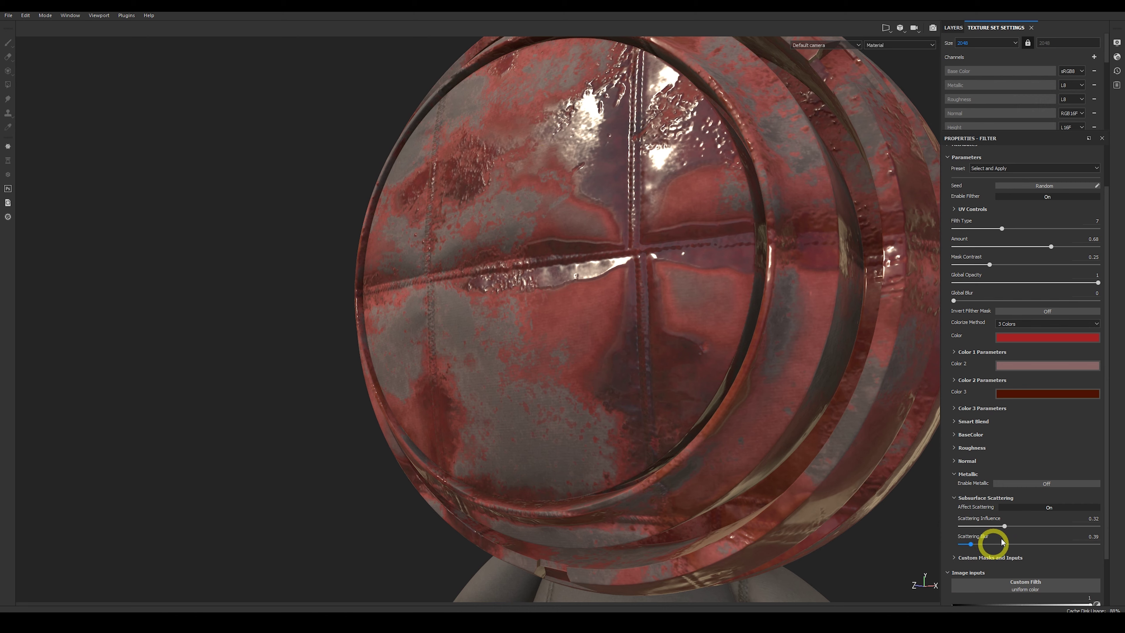
{"action": "left_click", "coordinate": [992, 497]}
Try a custom filth pattern by enabling the Custom Filth input and assigning the BnW Spots 1 procedural texture to it
{"action": "left_click", "coordinate": [981, 512]}
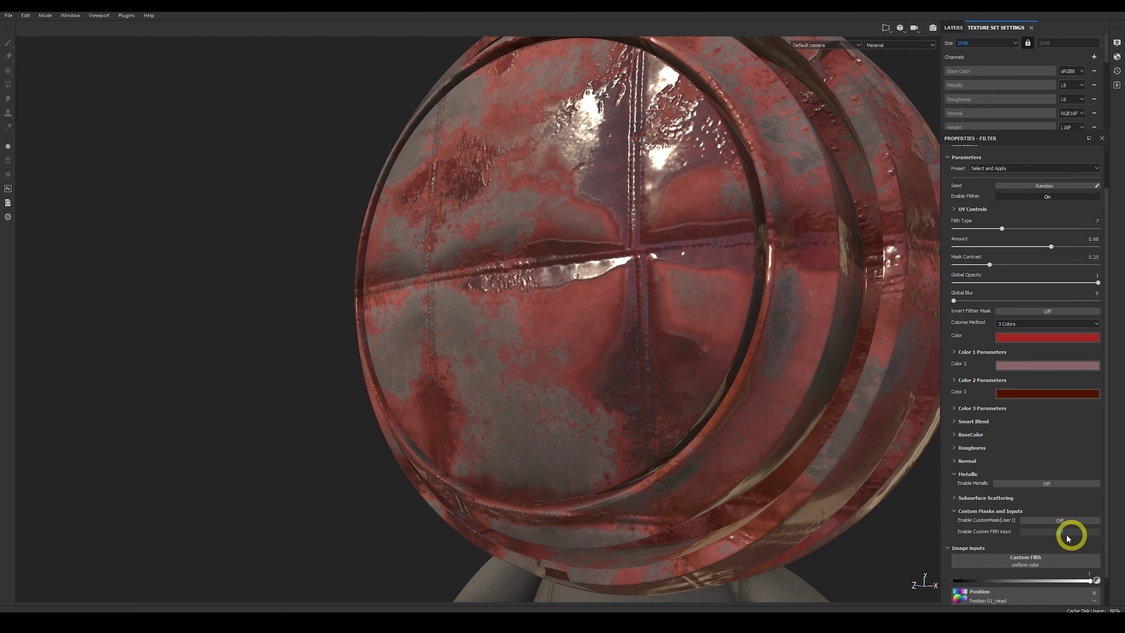
{"action": "left_click", "coordinate": [1077, 534]}
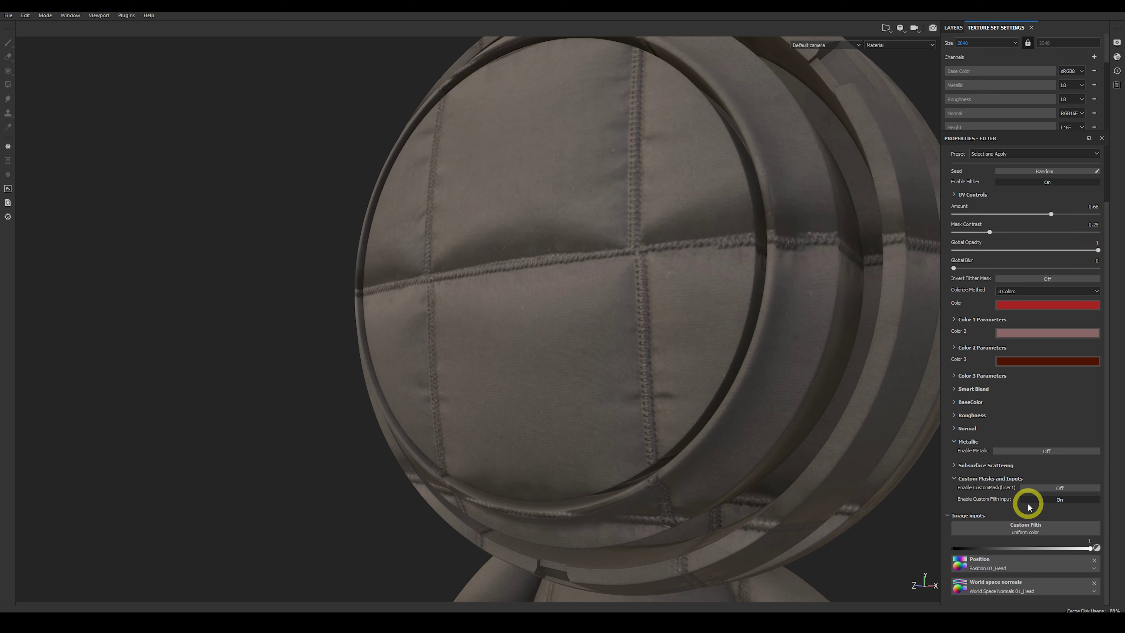
{"action": "left_click", "coordinate": [1040, 530]}
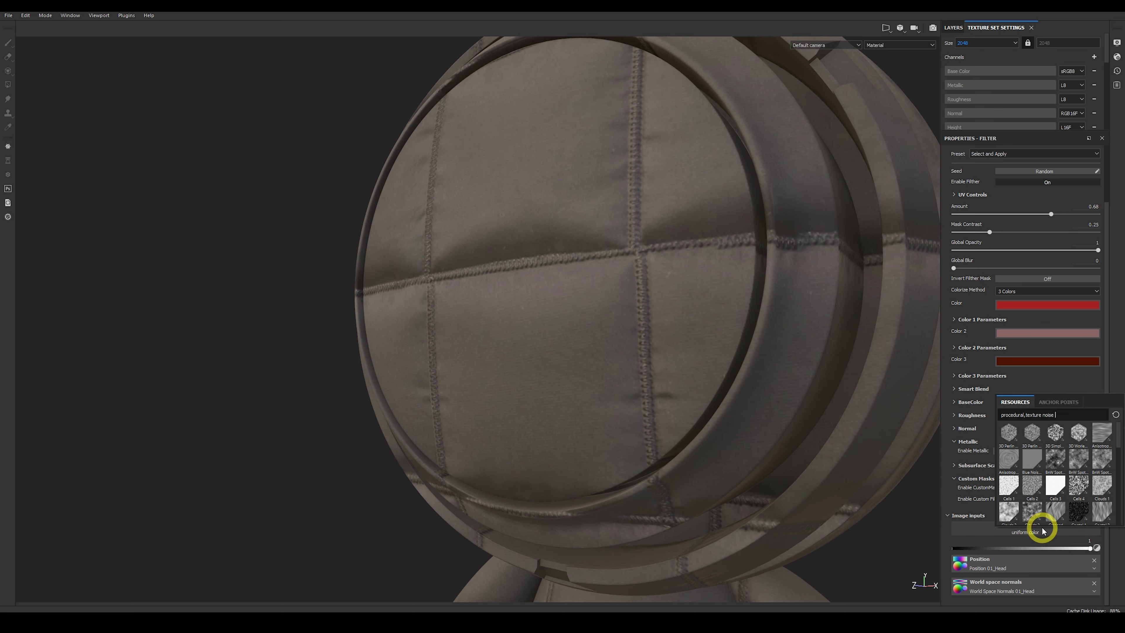
{"action": "left_click", "coordinate": [1055, 461]}
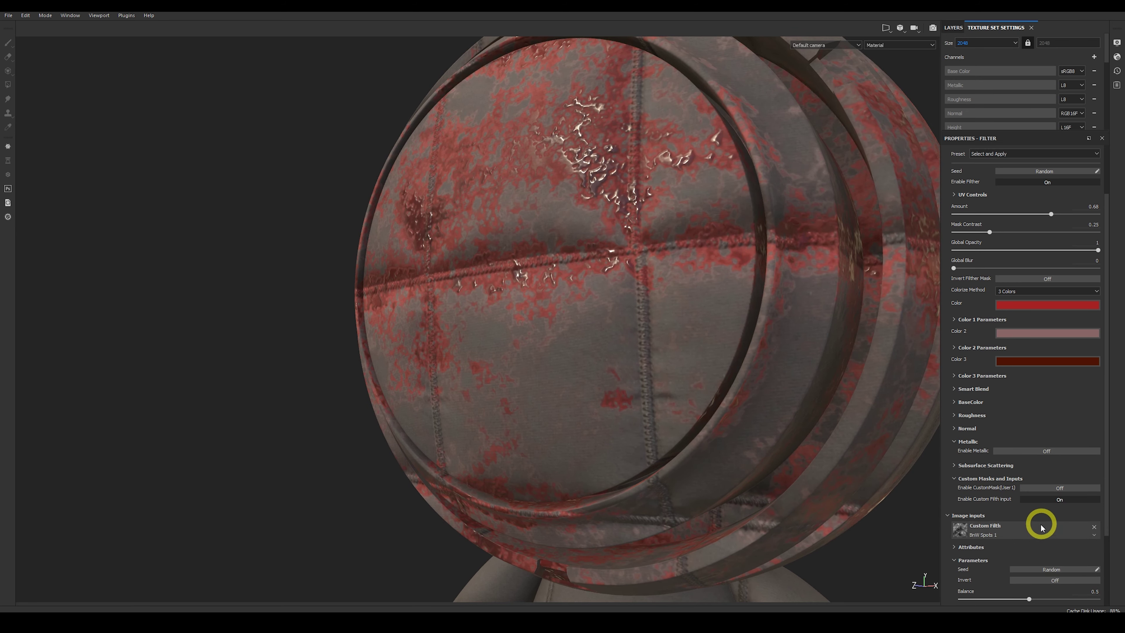
{"action": "scroll", "coordinate": [1083, 320], "scroll_direction": "down", "scroll_amount": 2}
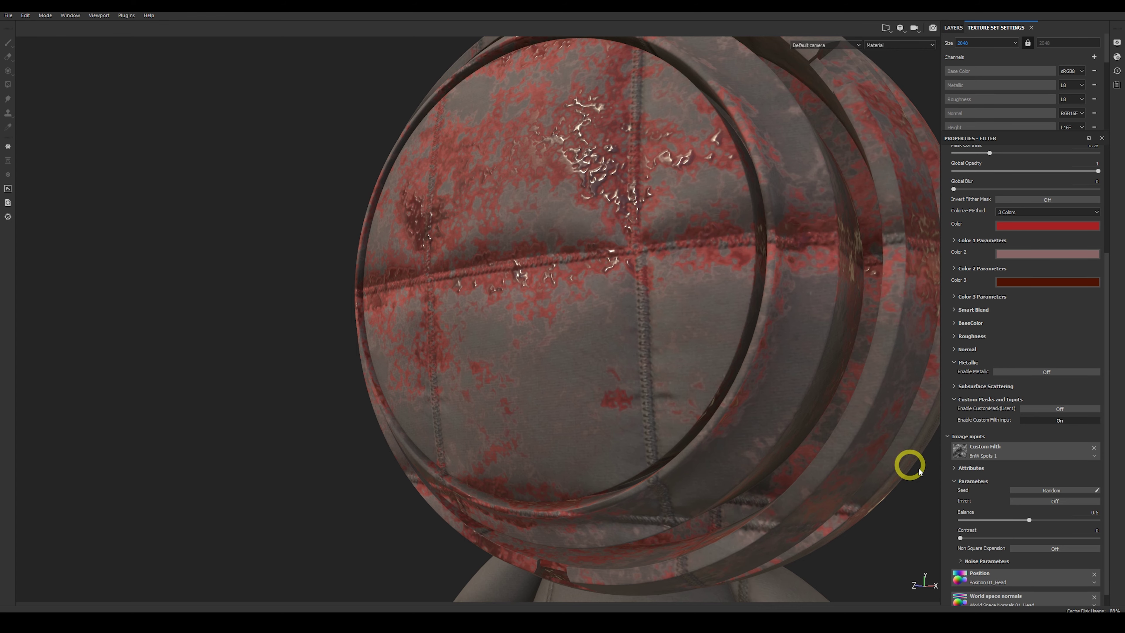
Try a Balance of 0.64 and a higher Contrast on the custom filth texture and inspect the head from the side
{"action": "mouse_move", "coordinate": [1026, 520]}
{"action": "left_mouse_down"}
{"action": "mouse_move", "coordinate": [1013, 521]}
{"action": "mouse_move", "coordinate": [1048, 521]}
{"action": "left_mouse_up"}
{"action": "scroll", "coordinate": [620, 303], "scroll_direction": "down", "scroll_amount": 3}
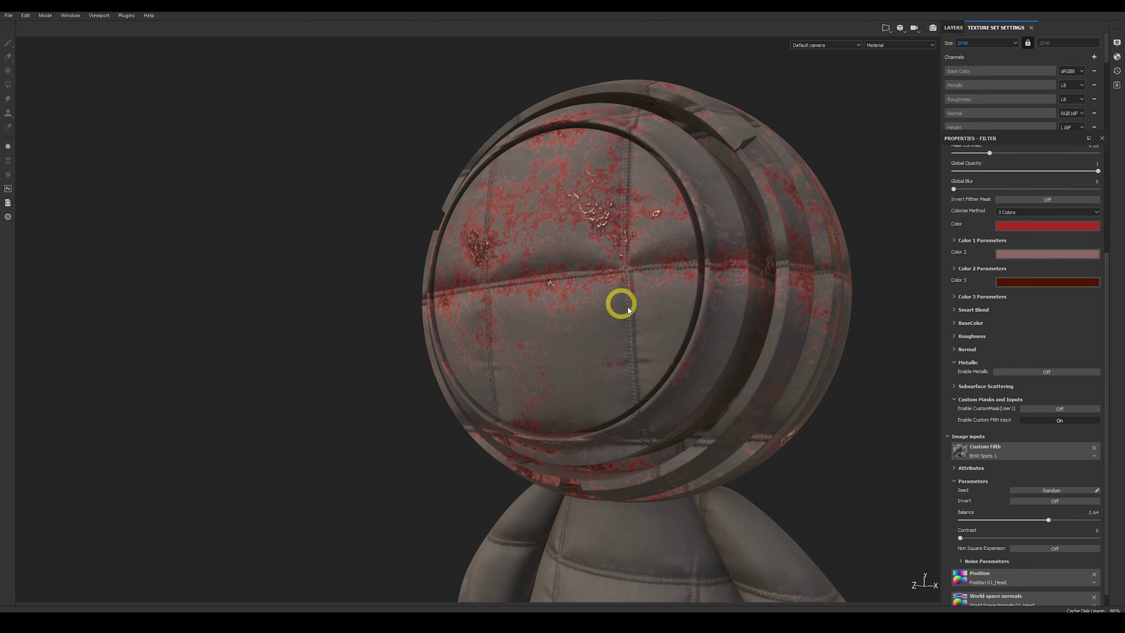
{"action": "left_click_drag", "start_coordinate": [620, 304], "coordinate": [738, 399], "text": "alt"}
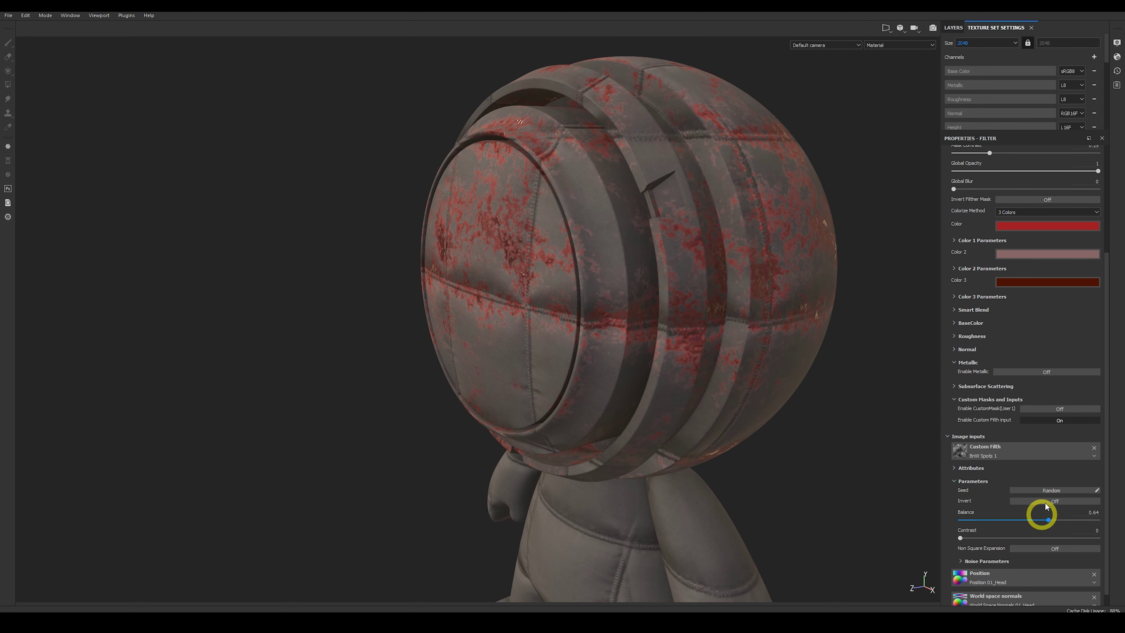
{"action": "left_click_drag", "start_coordinate": [992, 542], "coordinate": [1042, 537]}
{"action": "left_click_drag", "start_coordinate": [813, 488], "coordinate": [759, 394], "text": "alt"}
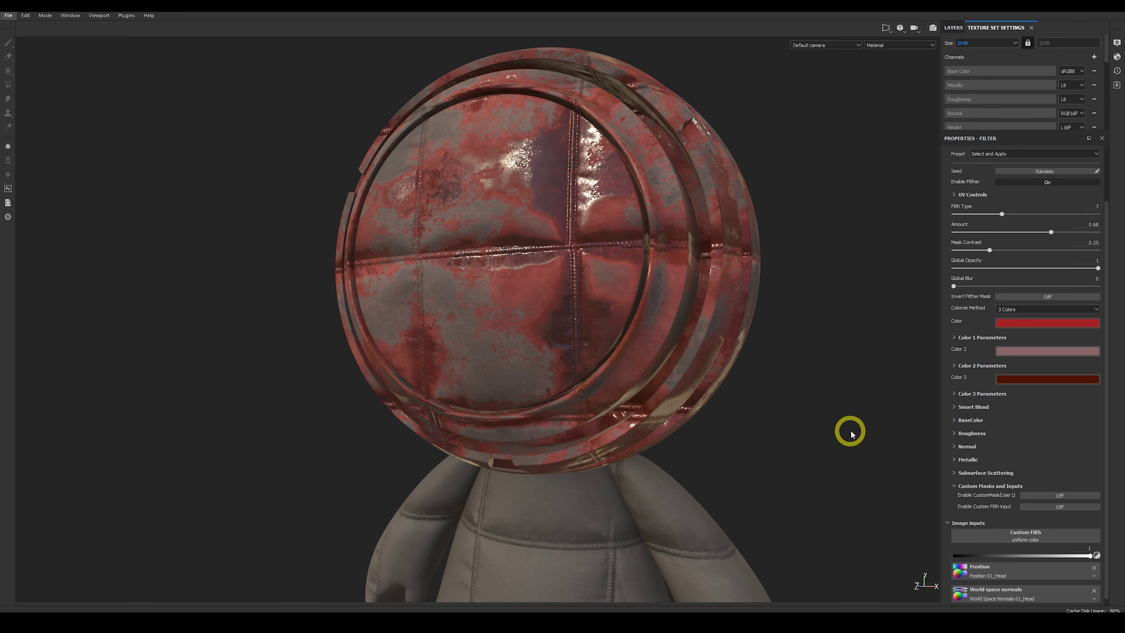
Enable the filter's CustomMask(User 1) option and add the User1 channel to the texture set
{"action": "left_click", "coordinate": [1081, 498]}
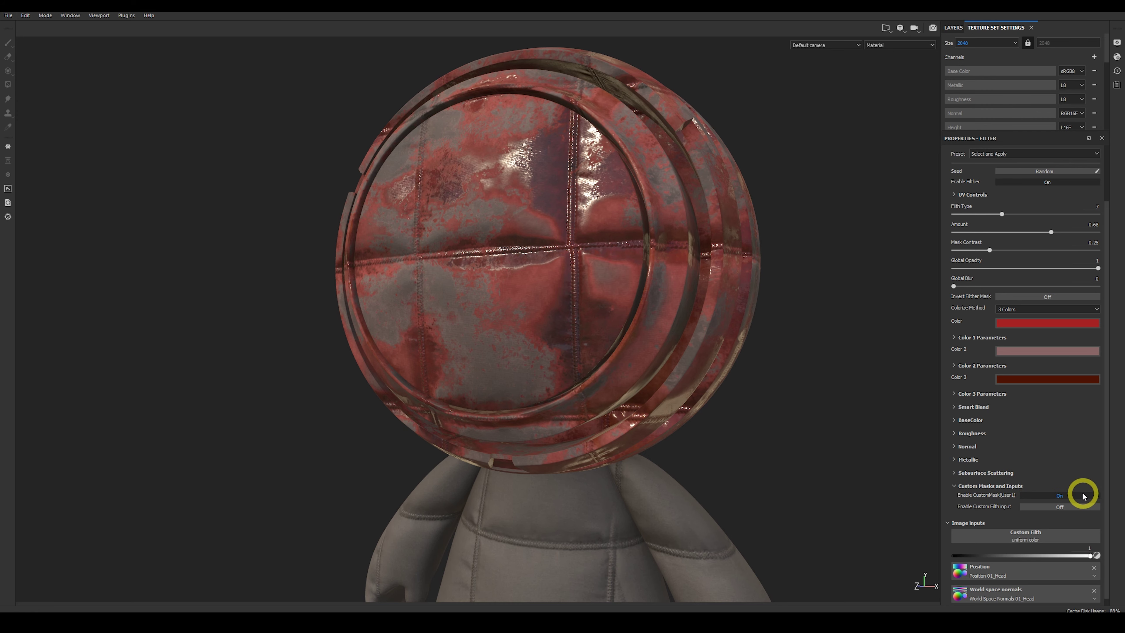
{"action": "left_click", "coordinate": [1094, 57]}
{"action": "left_click", "coordinate": [1097, 216]}
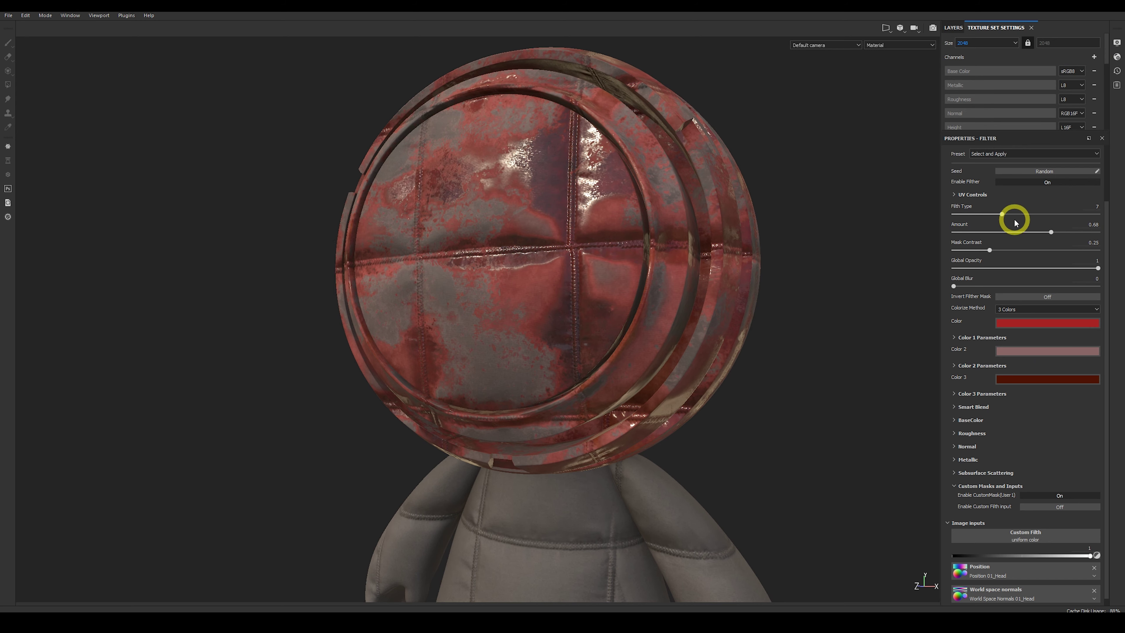
Add a paint effect to the Filther layer and place it beneath the Filther filter
{"action": "left_click", "coordinate": [953, 27]}
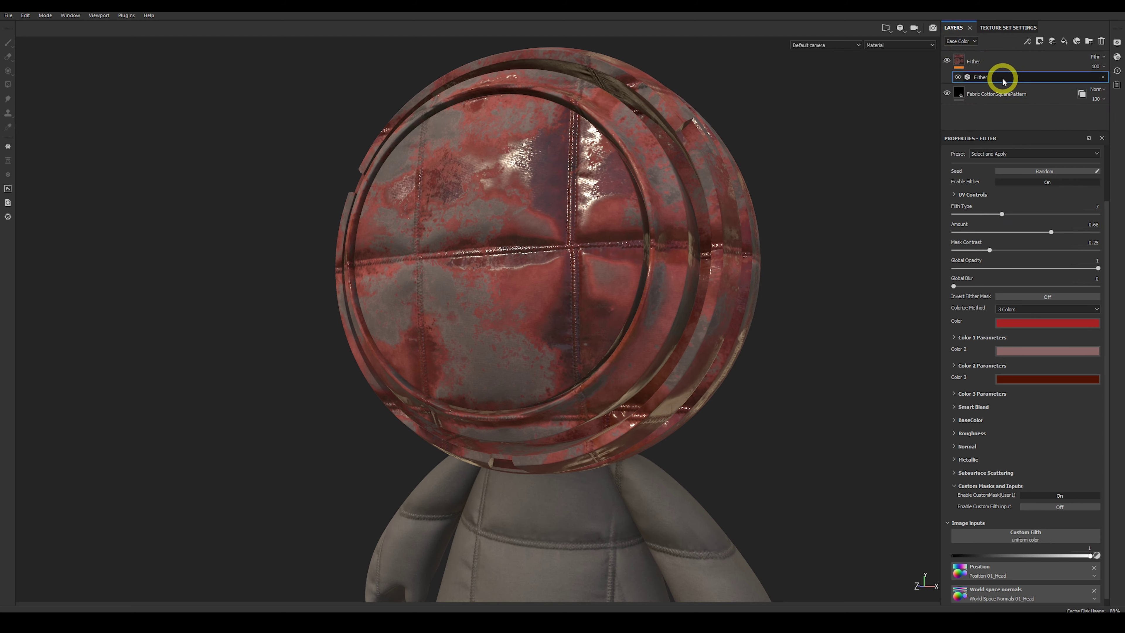
{"action": "right_click", "coordinate": [1011, 81]}
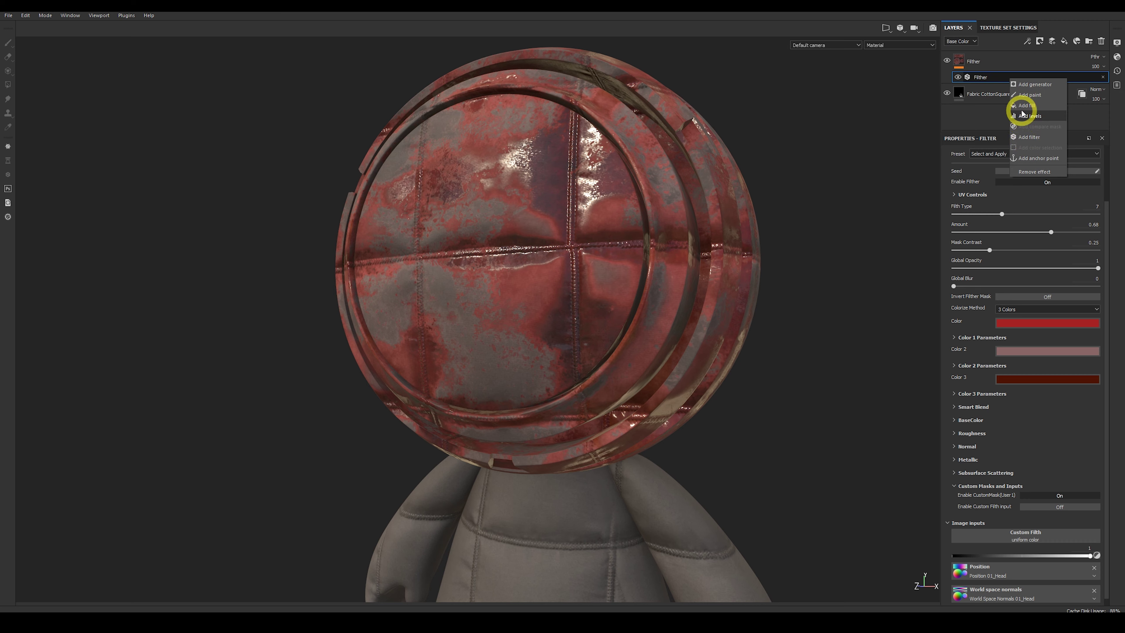
{"action": "left_click", "coordinate": [1028, 96]}
{"action": "left_click_drag", "start_coordinate": [1017, 78], "coordinate": [1023, 91]}
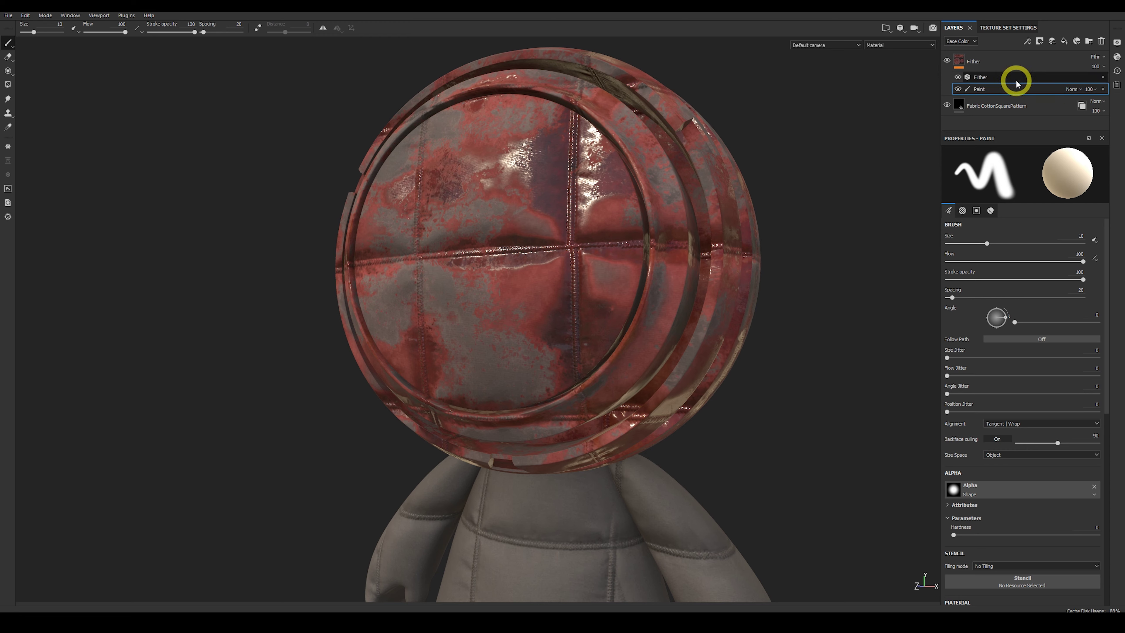
Restrict the paint effect's material to the user1 channel by enabling it and disabling color, height, rough, metal and nrm
{"action": "scroll", "coordinate": [1050, 316], "scroll_direction": "down", "scroll_amount": 4}
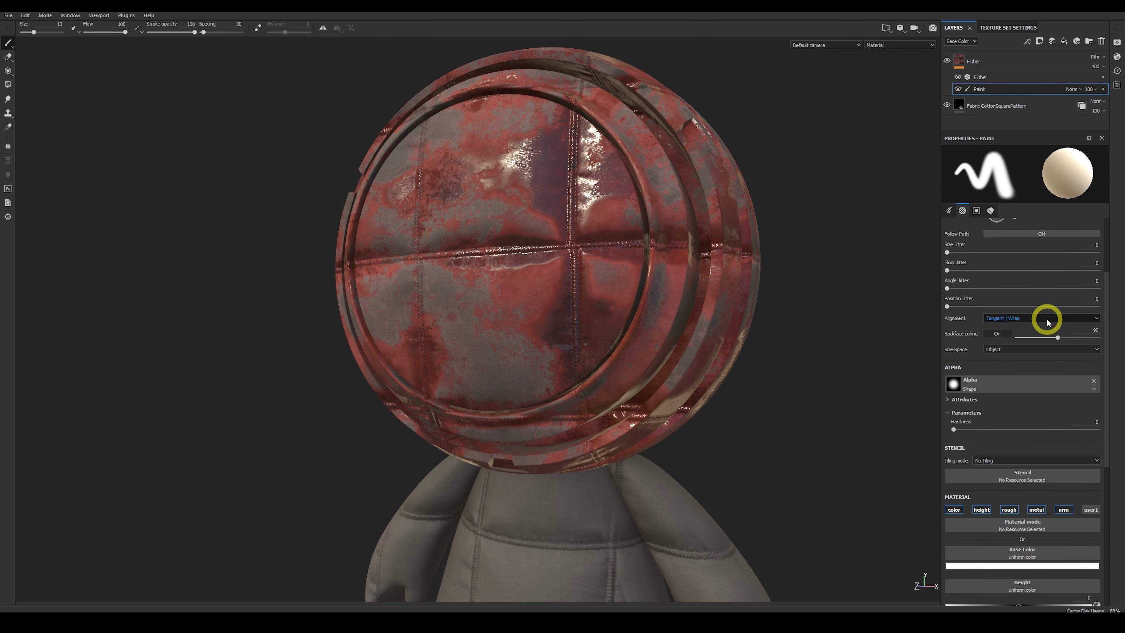
{"action": "left_click", "coordinate": [1063, 430]}
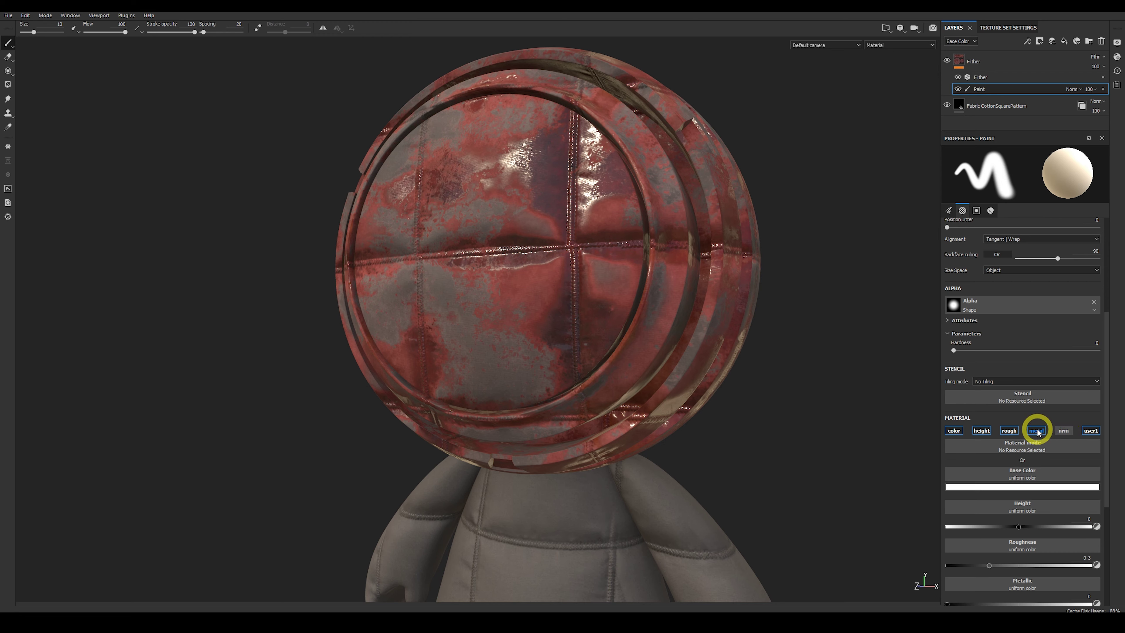
{"action": "left_click", "coordinate": [1036, 431]}
{"action": "left_click", "coordinate": [1008, 431]}
{"action": "left_click", "coordinate": [964, 432]}
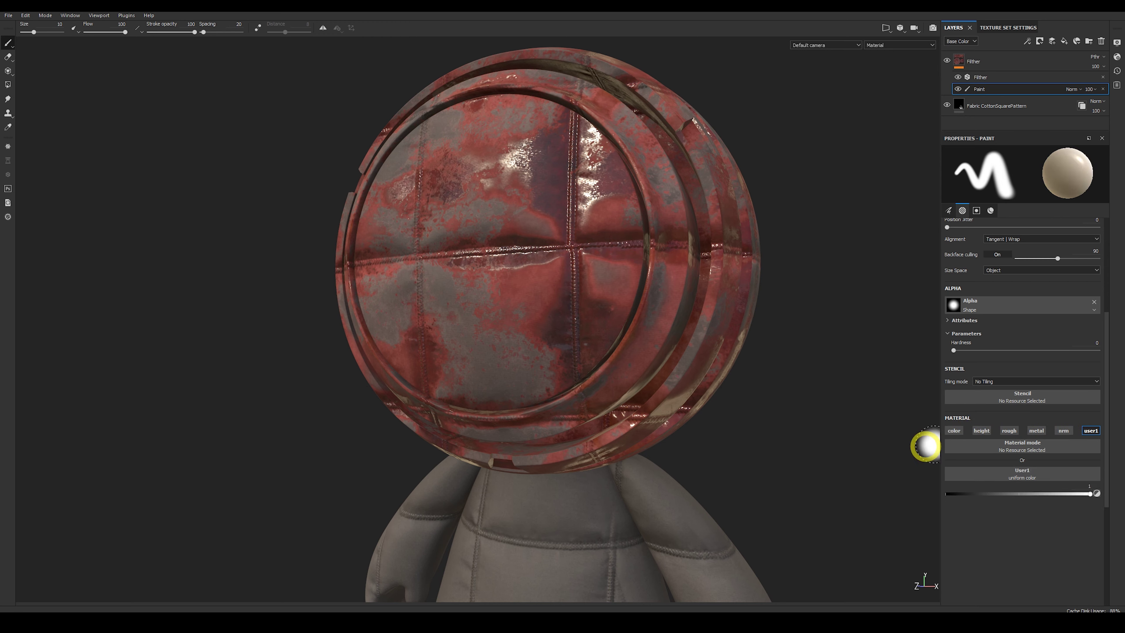
Shrink the brush to size 3.12 and paint a curved filth stroke on the lower face with User1 value 1
{"action": "mouse_move", "coordinate": [509, 341]}
{"action": "left_mouse_down"}
{"action": "mouse_move", "coordinate": [479, 293]}
{"action": "mouse_move", "coordinate": [487, 327]}
{"action": "left_mouse_up"}
{"action": "left_click_drag", "start_coordinate": [501, 369], "coordinate": [540, 216], "text": "alt"}
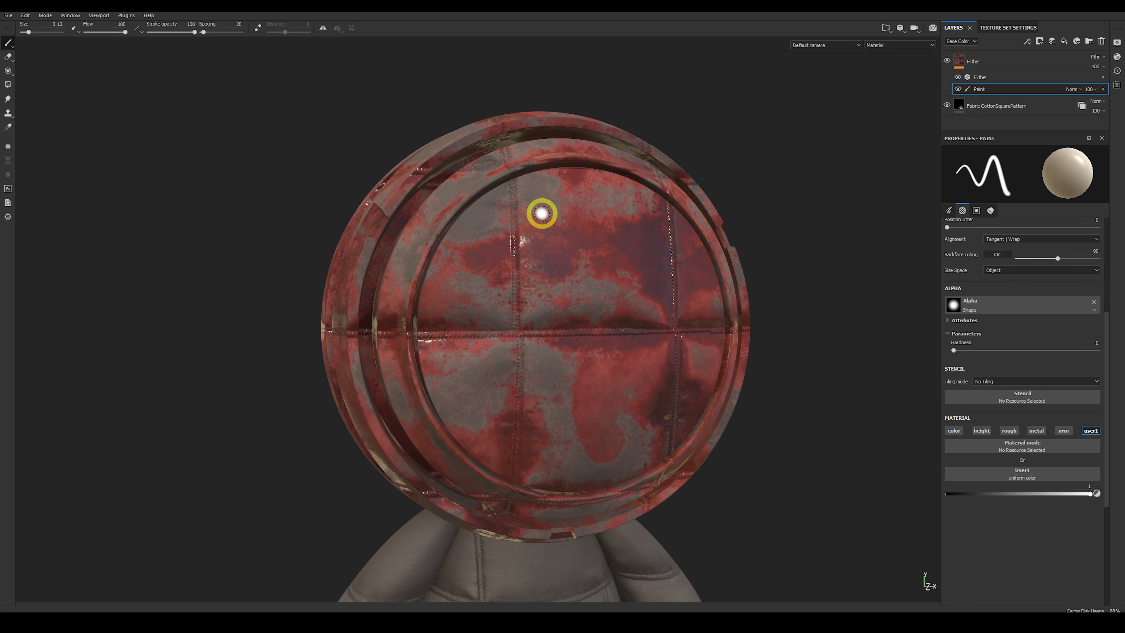
{"action": "right_click_drag", "start_coordinate": [535, 241], "coordinate": [555, 263], "text": "ctrl"}
{"action": "middle_click_drag", "start_coordinate": [584, 306], "coordinate": [551, 296], "text": "alt"}
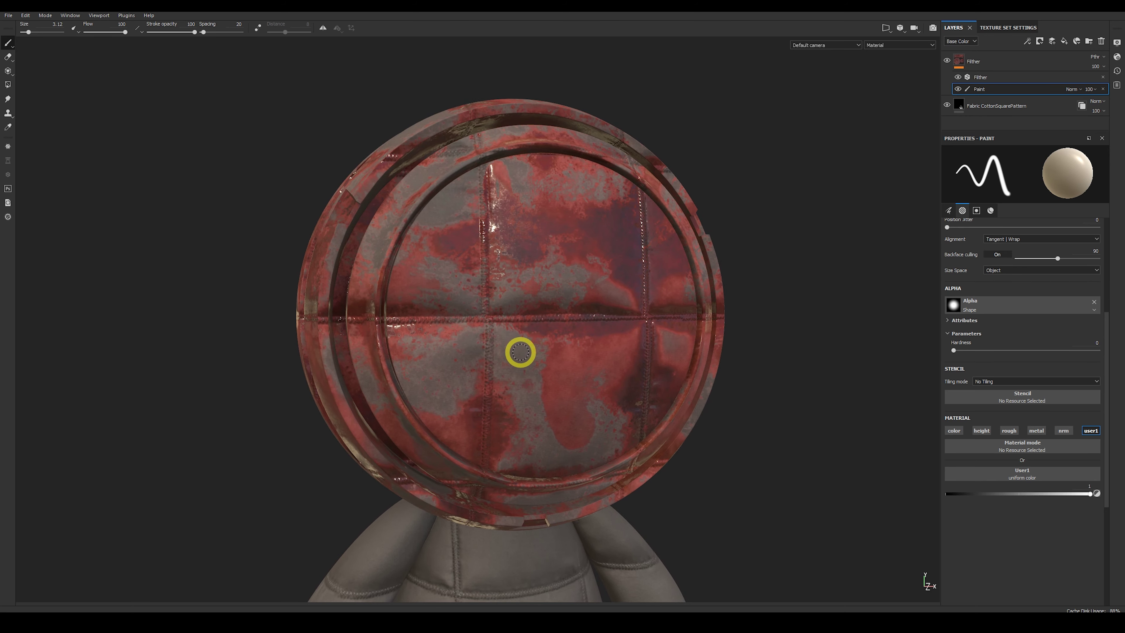
{"action": "left_click_drag", "start_coordinate": [529, 352], "coordinate": [453, 359]}
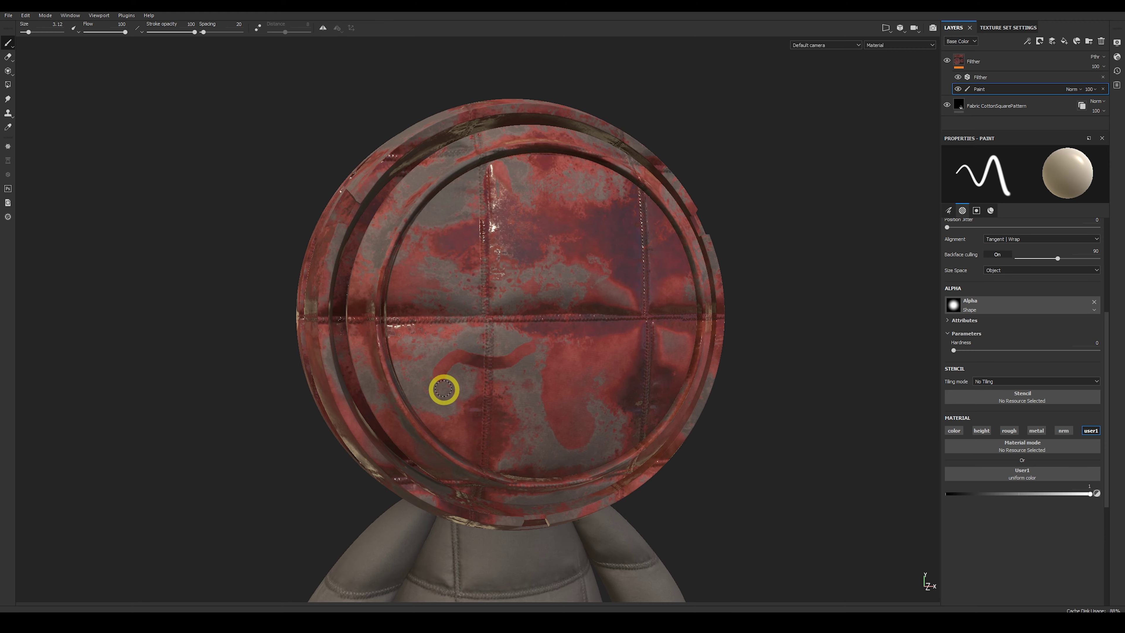
{"action": "mouse_move", "coordinate": [628, 394]}
{"action": "left_mouse_down", "text": "alt"}
{"action": "mouse_move", "coordinate": [532, 359]}
{"action": "mouse_move", "coordinate": [580, 384]}
{"action": "left_mouse_up", "text": "alt"}
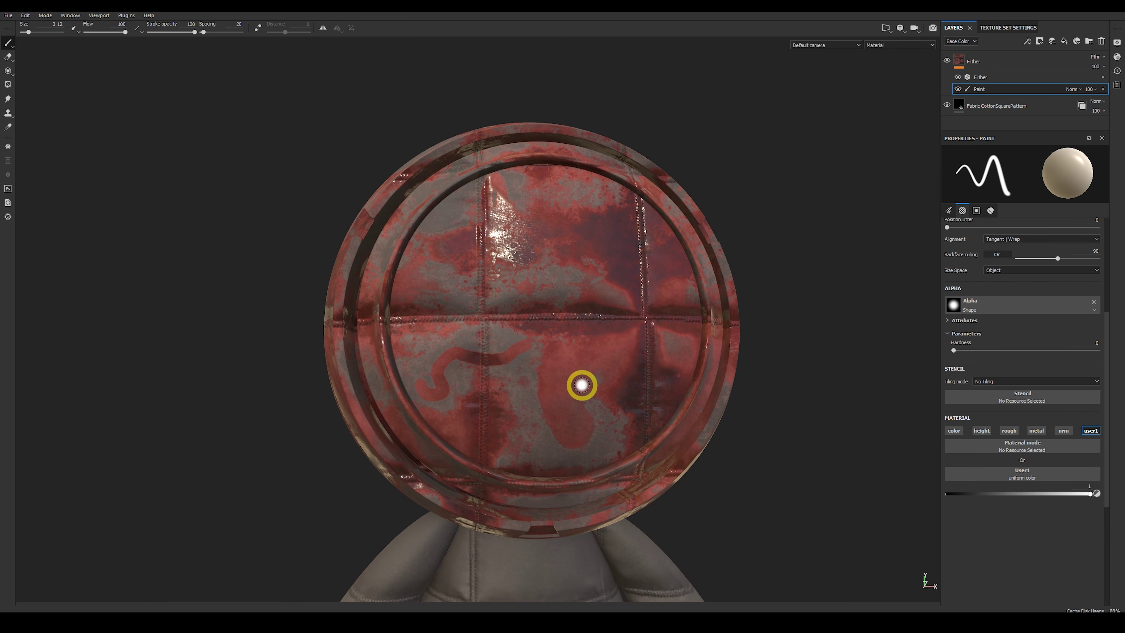
Set the User1 value to 0.5045, enlarge the brush to about 18 and paint over the strokes on the lower face
{"action": "left_click", "coordinate": [1019, 493]}
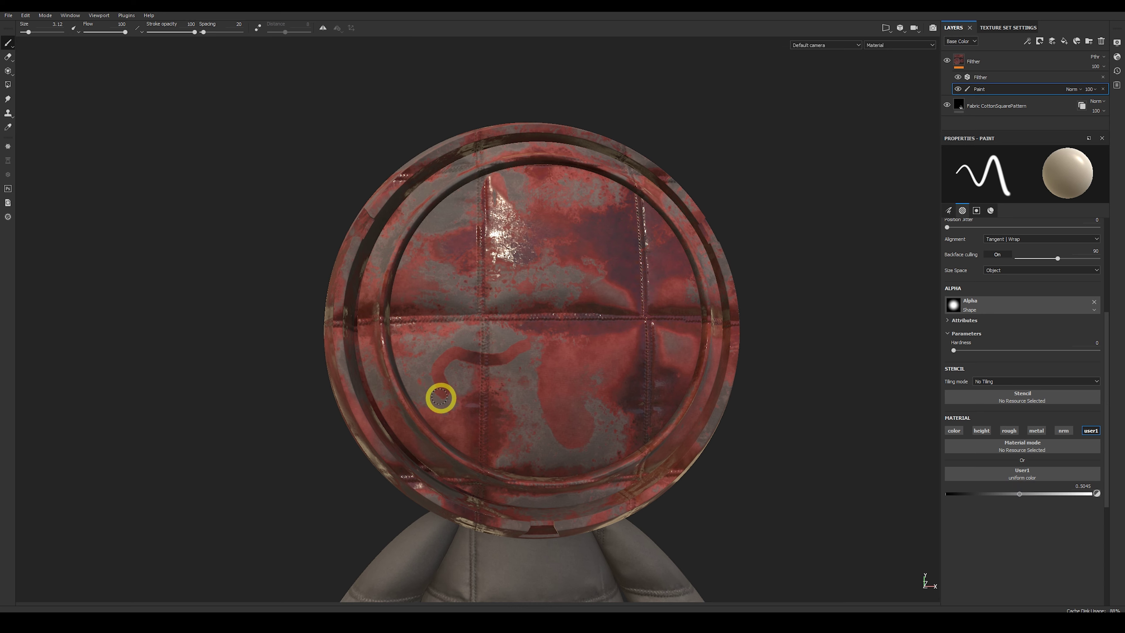
{"action": "right_click_drag", "start_coordinate": [439, 397], "coordinate": [558, 394], "text": "ctrl"}
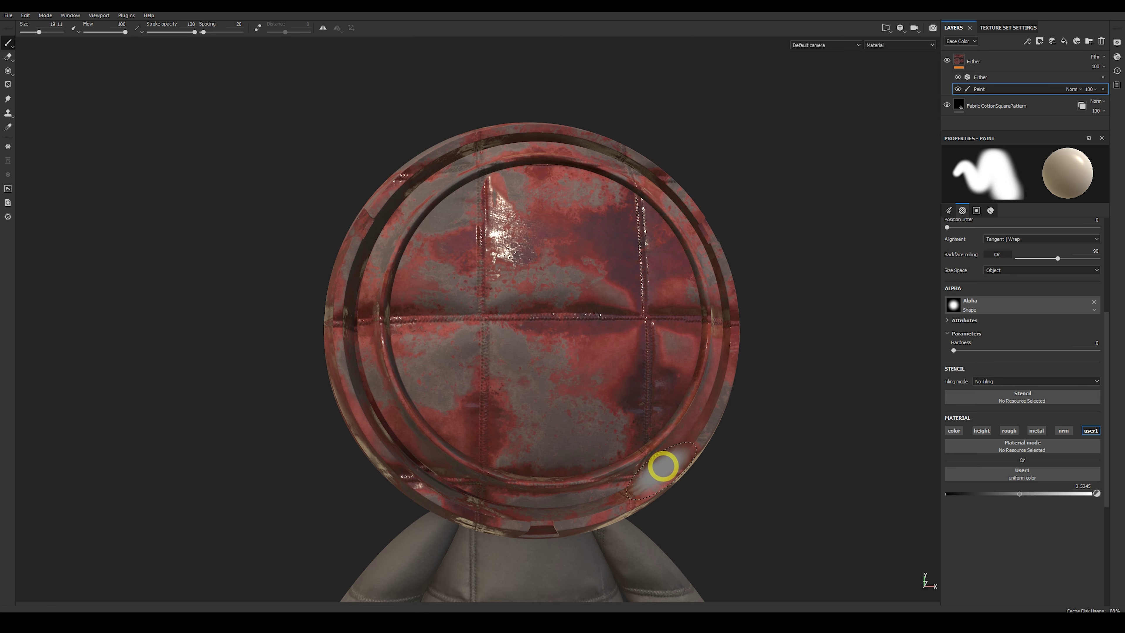
Set the User1 value to 0 and paint the filth away on the lower face and the ring at the head's side
{"action": "left_click_drag", "start_coordinate": [1009, 492], "coordinate": [897, 495]}
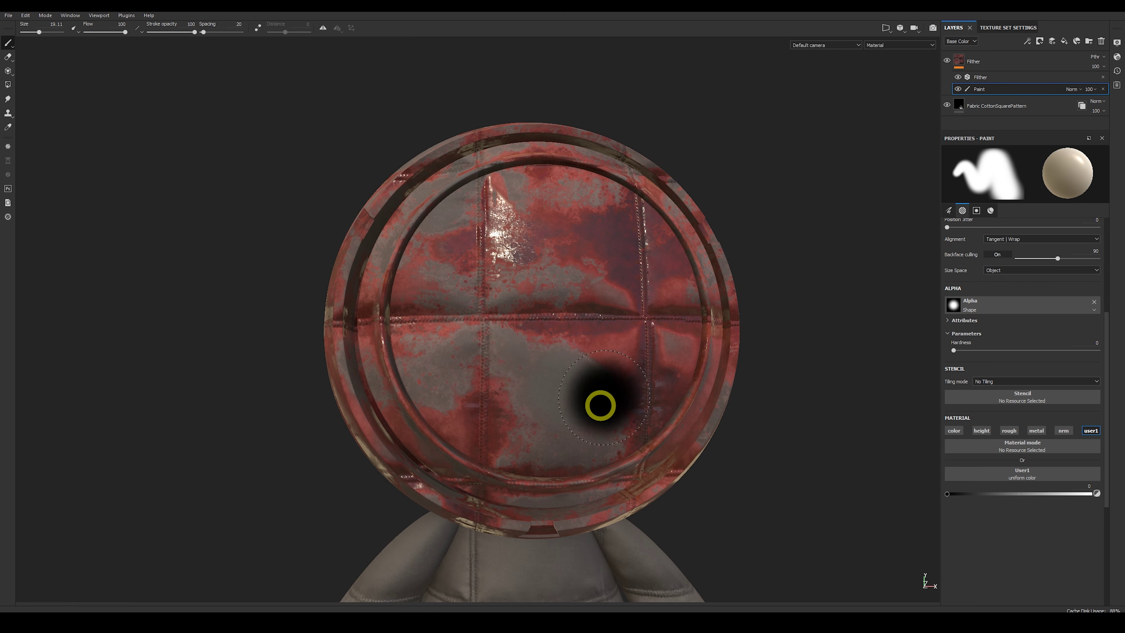
{"action": "mouse_move", "coordinate": [588, 410]}
{"action": "left_mouse_down", "text": "alt"}
{"action": "mouse_move", "coordinate": [487, 399]}
{"action": "mouse_move", "coordinate": [598, 277]}
{"action": "left_mouse_up", "text": "alt"}
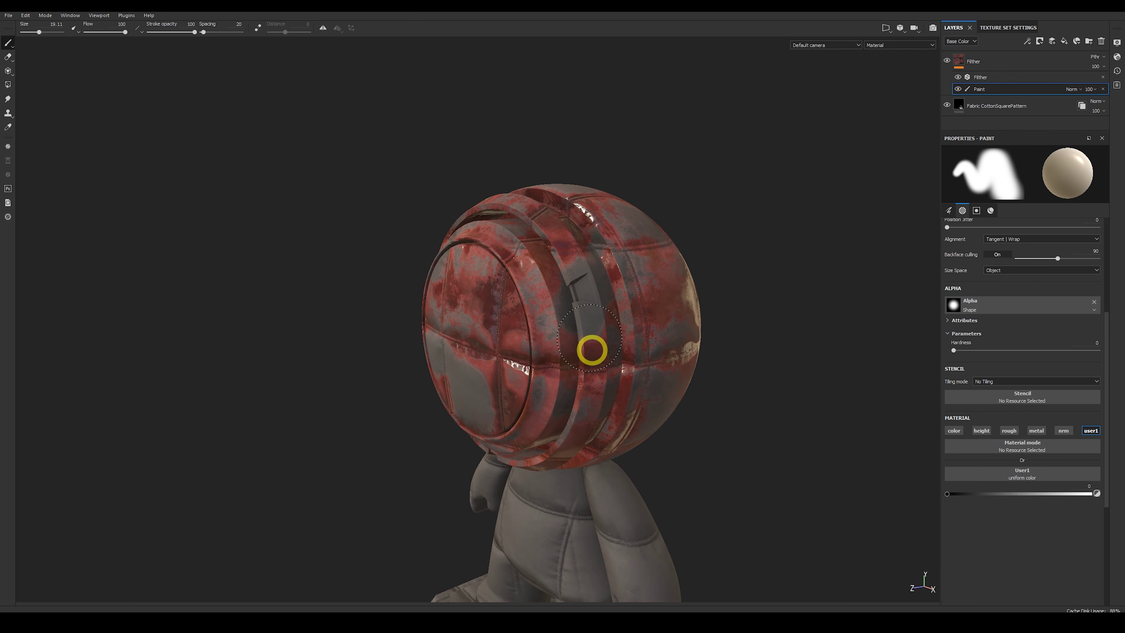
{"action": "left_click_drag", "start_coordinate": [657, 439], "coordinate": [723, 409], "text": "alt"}
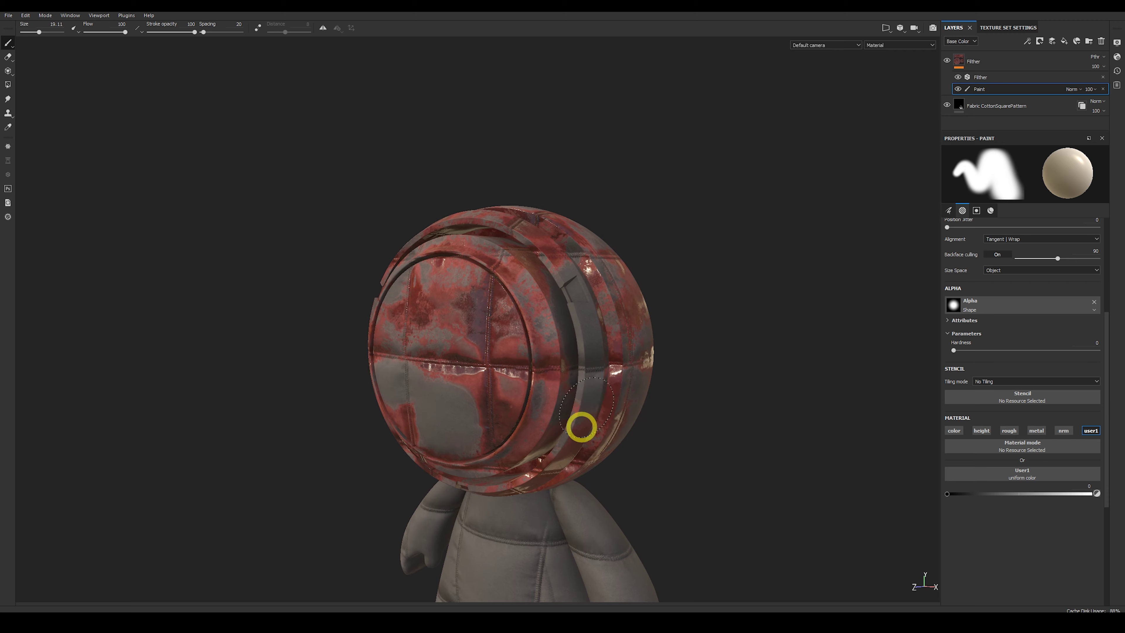
{"action": "left_click_drag", "start_coordinate": [581, 427], "coordinate": [690, 415], "text": "alt"}
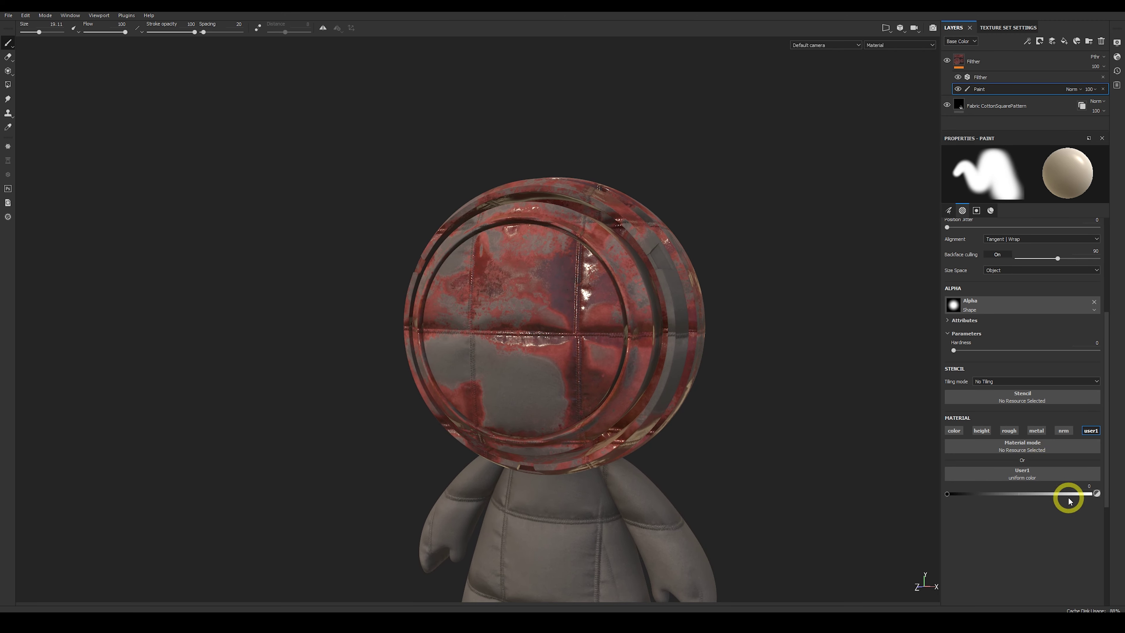
Paint filth back onto the lower face using the alpha_stroke_03 brush at size 30 with User1 value 1
{"action": "key", "text": "["}
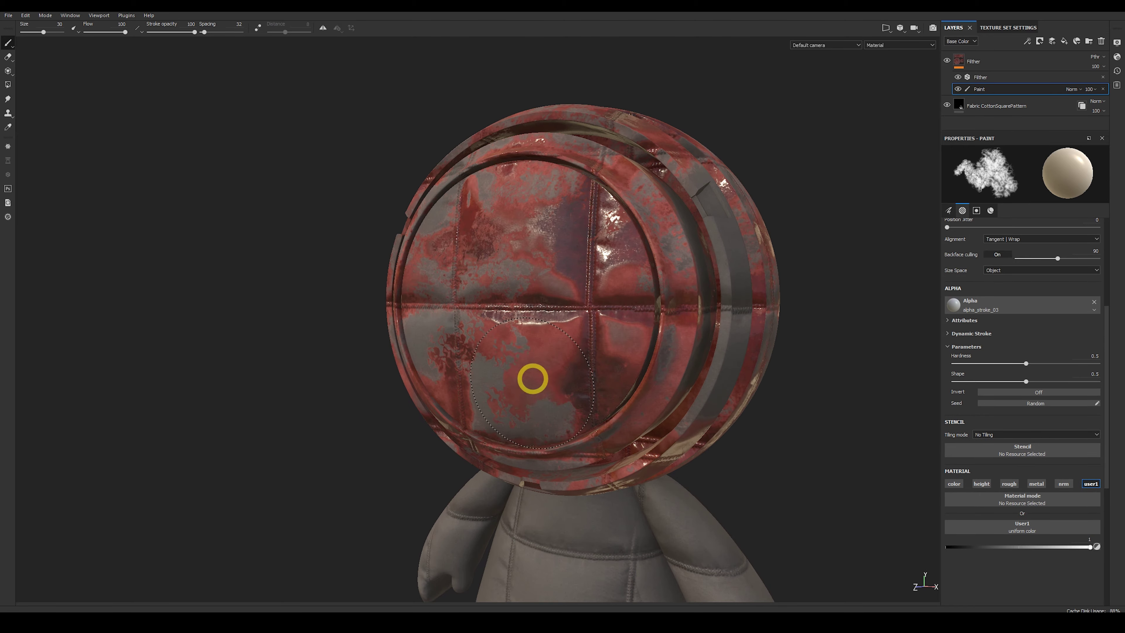
{"action": "mouse_move", "coordinate": [532, 376]}
{"action": "left_mouse_down", "text": "alt"}
{"action": "mouse_move", "coordinate": [620, 346]}
{"action": "mouse_move", "coordinate": [682, 374]}
{"action": "mouse_move", "coordinate": [728, 324]}
{"action": "mouse_move", "coordinate": [770, 391]}
{"action": "mouse_move", "coordinate": [666, 364]}
{"action": "left_mouse_up", "text": "alt"}
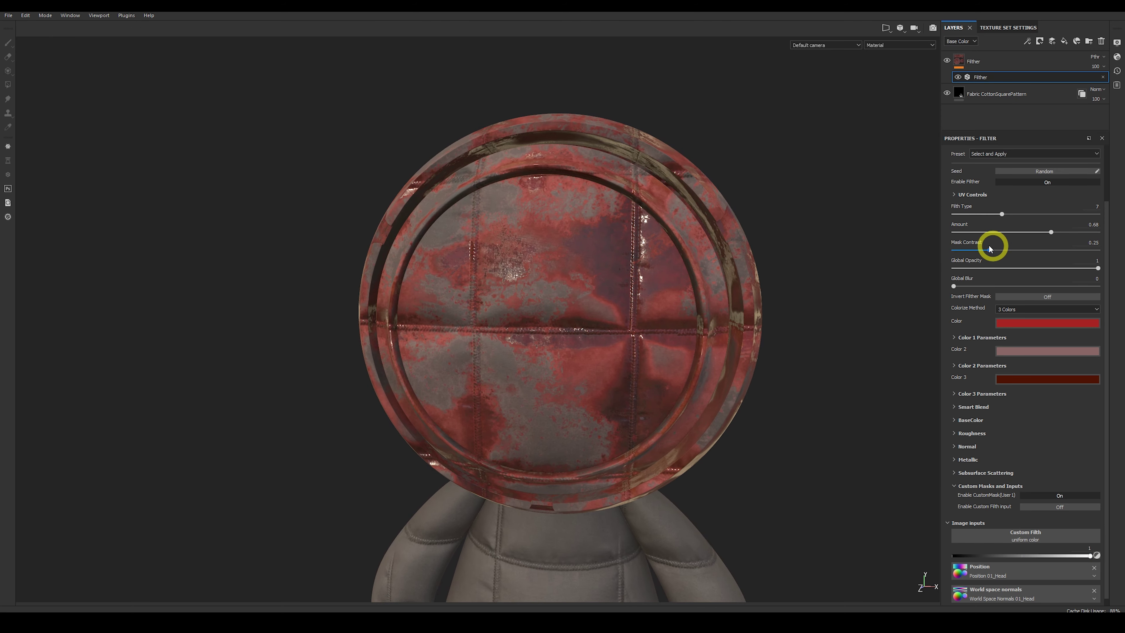
Set the filter's Filth Type to 12 and inspect the scratched pattern from the side of the head
{"action": "left_click_drag", "start_coordinate": [1001, 214], "coordinate": [1041, 214]}
{"action": "left_click_drag", "start_coordinate": [523, 295], "coordinate": [605, 294], "text": "alt"}
Try Invert Filther Mask on the head and turn it off again
{"action": "left_click", "coordinate": [1018, 296]}
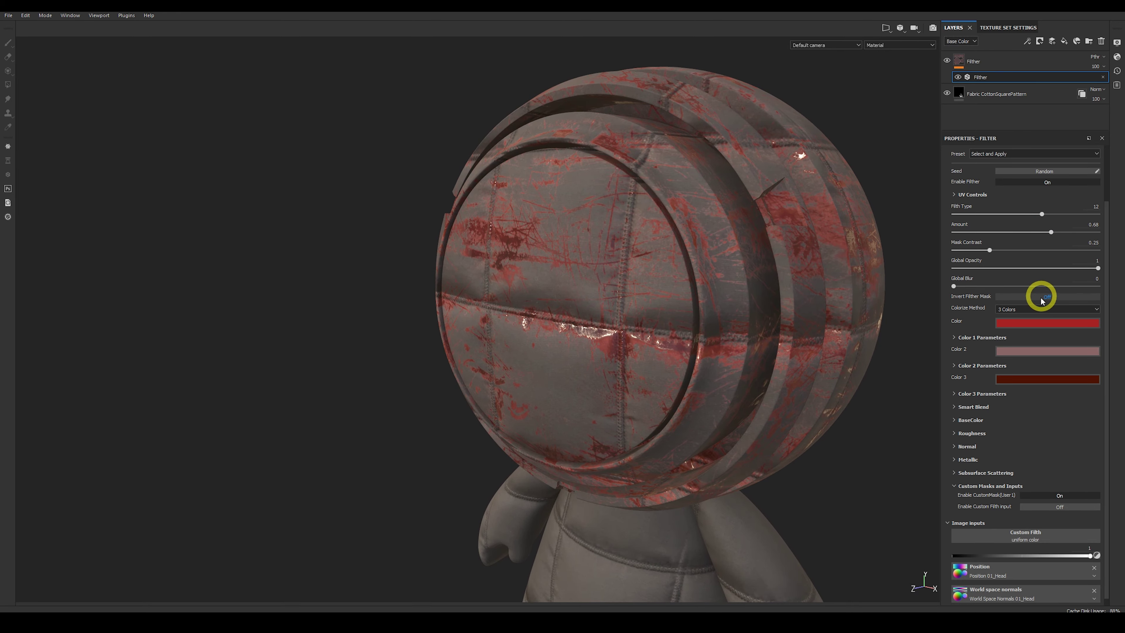
{"action": "left_click_drag", "start_coordinate": [863, 328], "coordinate": [819, 312], "text": "alt"}
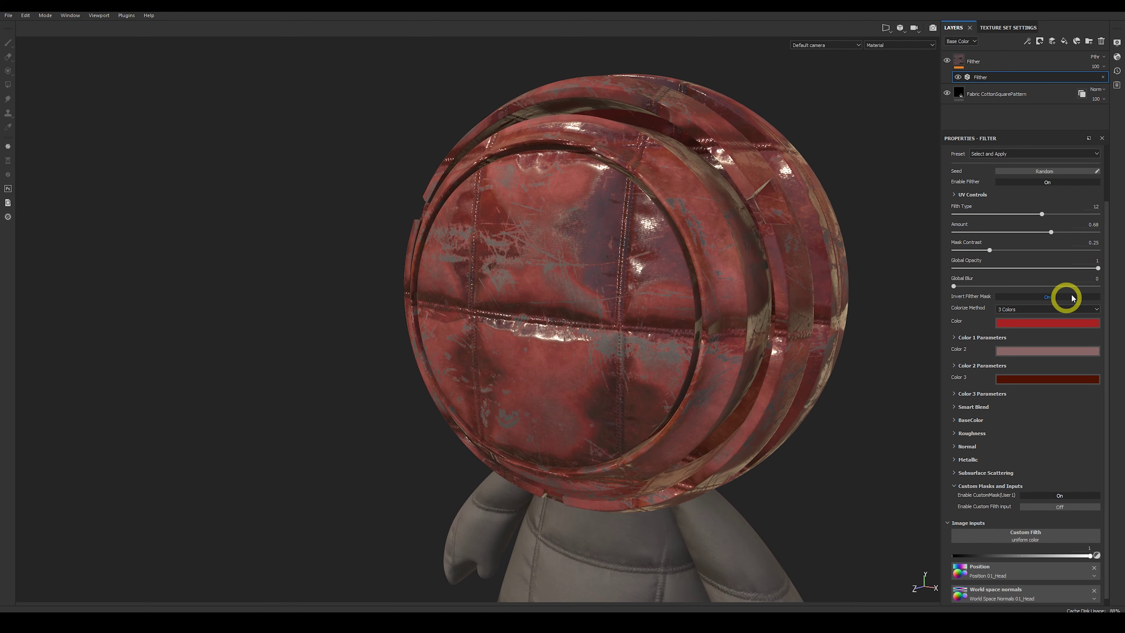
{"action": "left_click", "coordinate": [1014, 296]}
Randomize the filter's Seed several times to vary the filth distribution on the head
{"action": "scroll", "coordinate": [1018, 178], "scroll_direction": "up", "scroll_amount": 1}
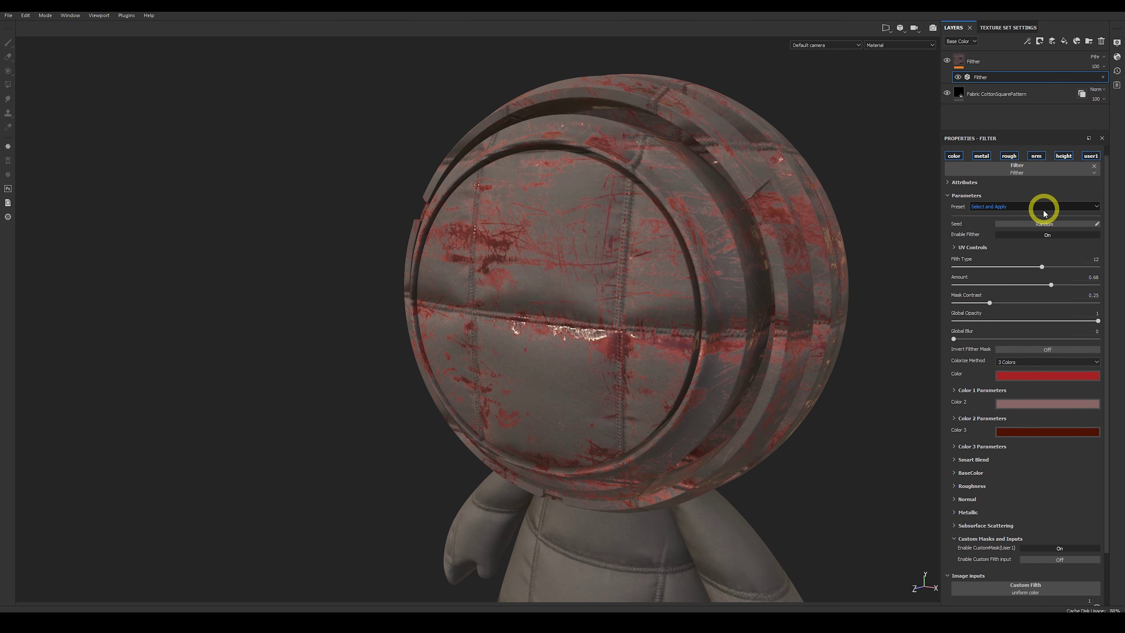
{"action": "left_click", "coordinate": [1043, 224]}
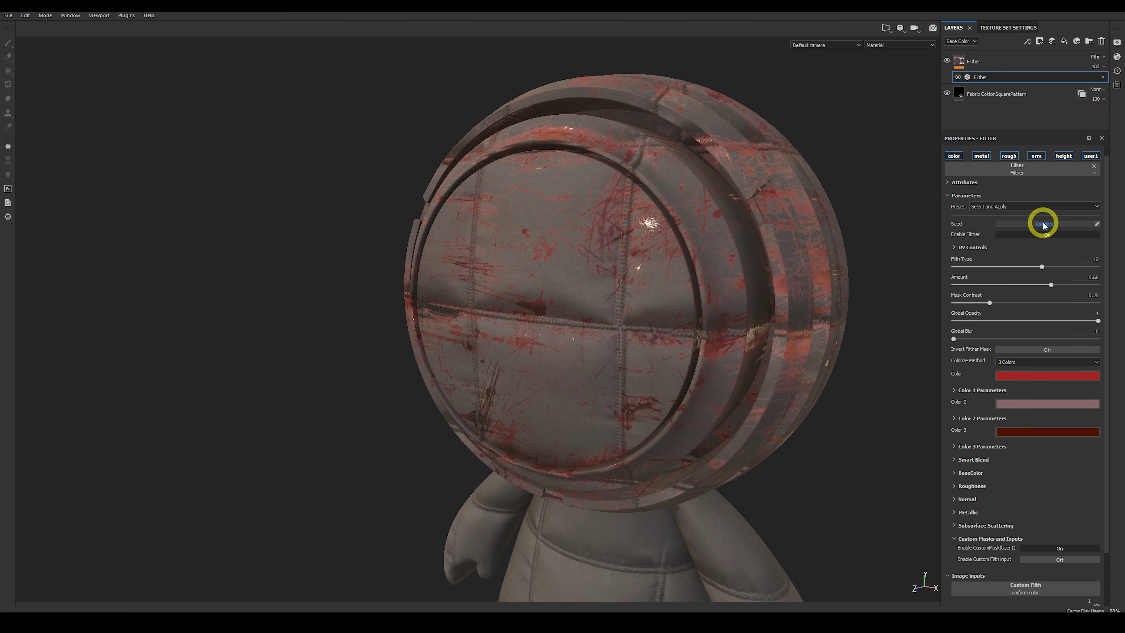
{"action": "left_click", "coordinate": [1044, 224]}
{"action": "left_click", "coordinate": [1044, 224]}
{"action": "left_click", "coordinate": [1044, 224]}
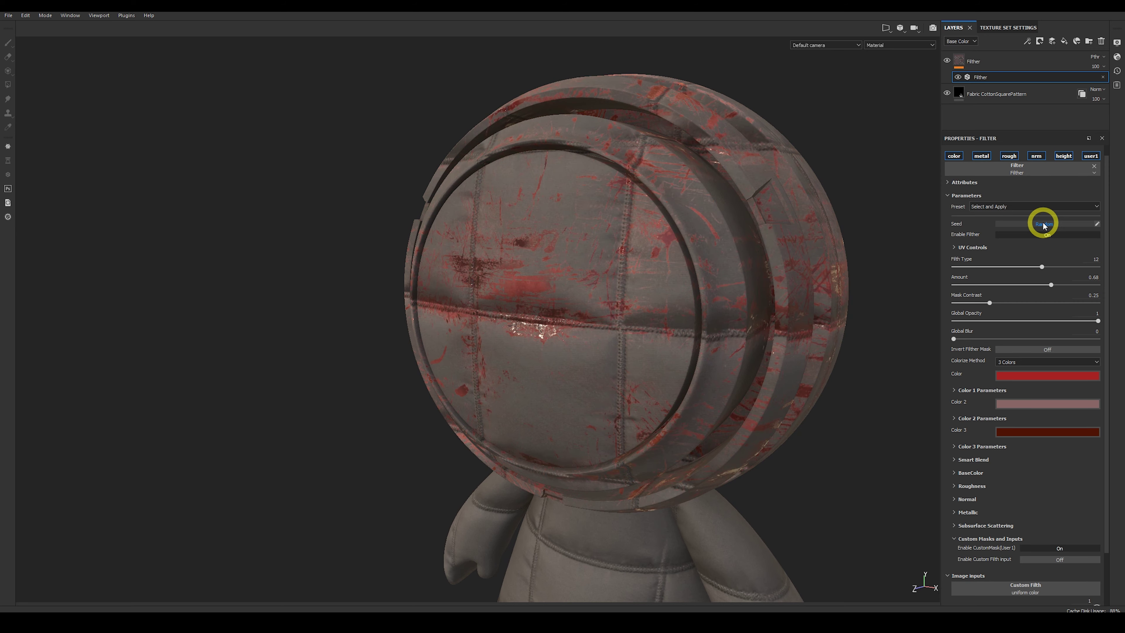
Set the filter's Filth Type to 7, then apply the Grease preset and randomize its Seed on the head
{"action": "left_click_drag", "start_coordinate": [1041, 267], "coordinate": [1001, 266]}
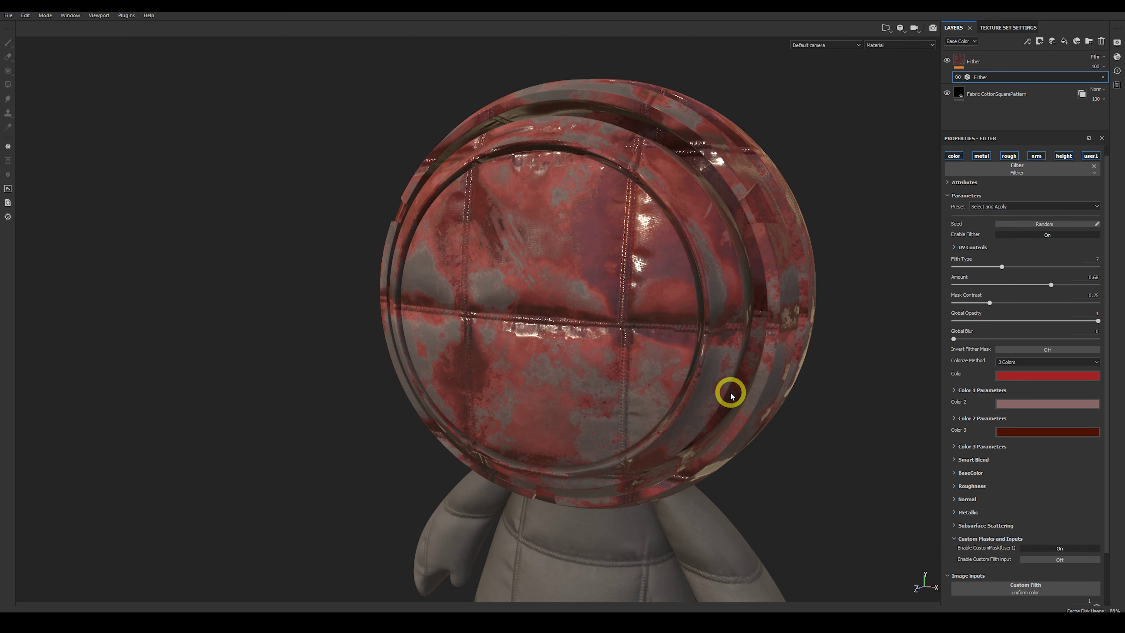
{"action": "left_click", "coordinate": [1066, 208]}
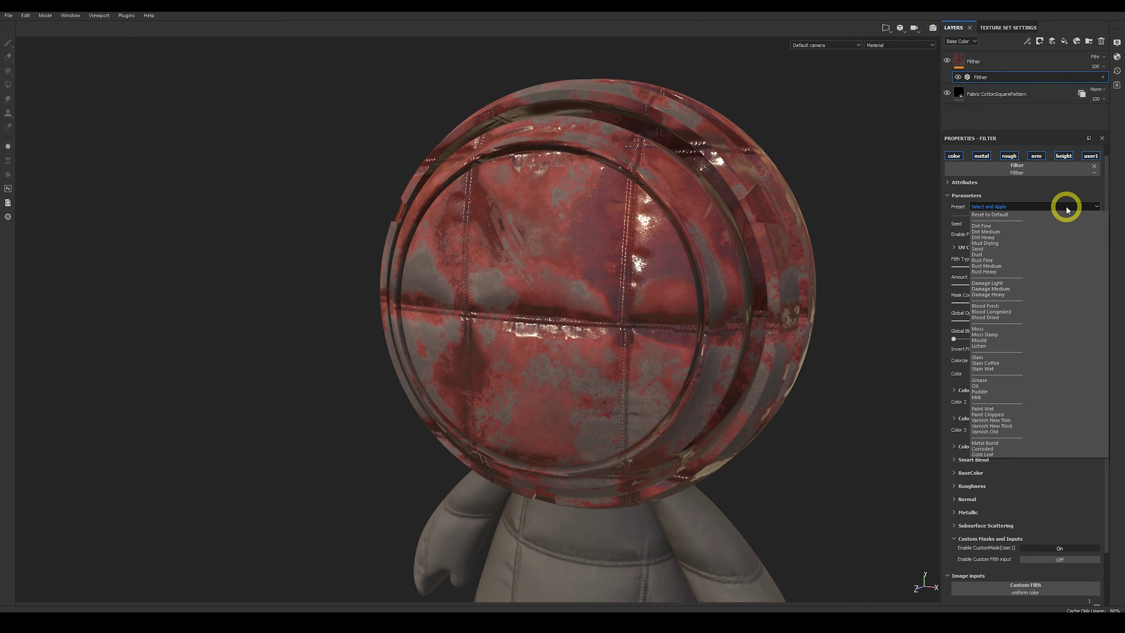
{"action": "left_click", "coordinate": [1006, 379]}
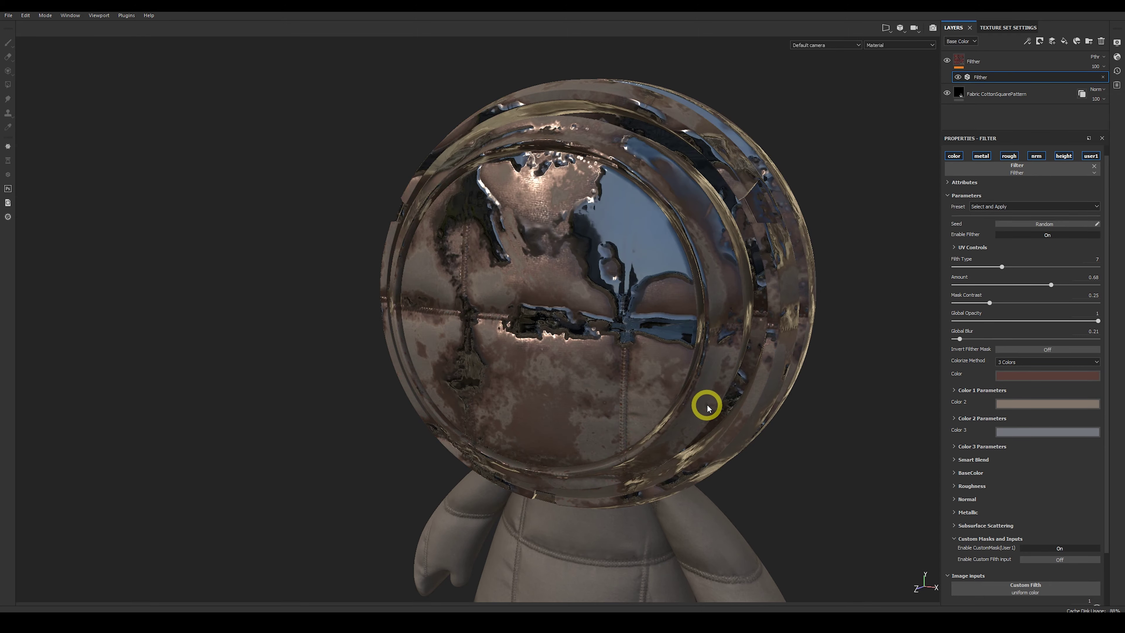
{"action": "left_click_drag", "start_coordinate": [612, 347], "coordinate": [637, 359], "text": "alt"}
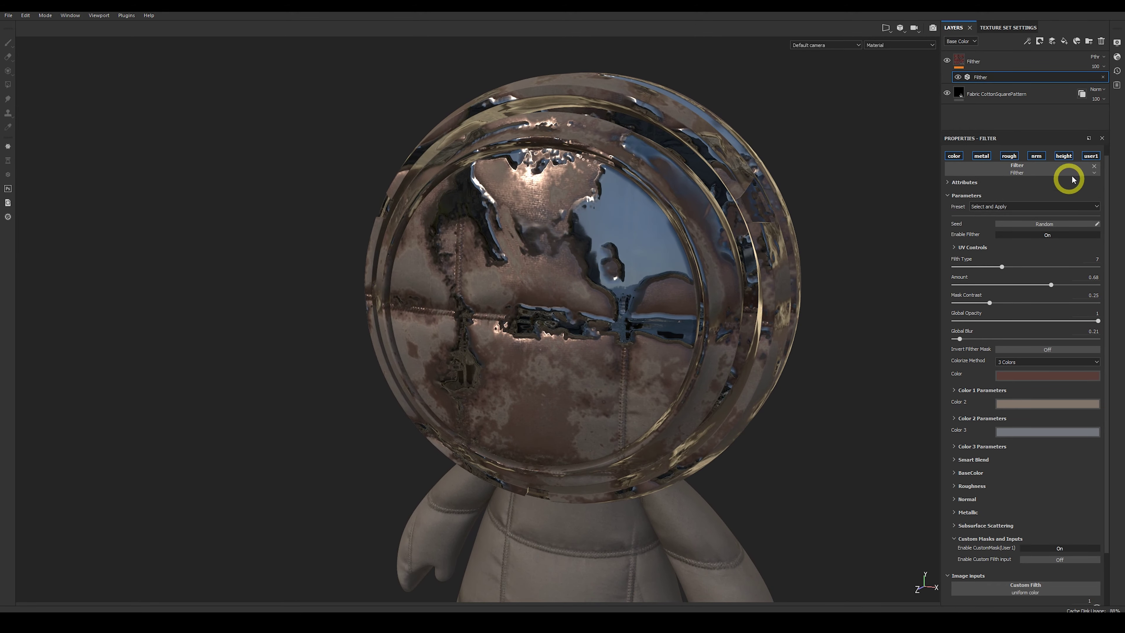
{"action": "left_click", "coordinate": [1070, 225]}
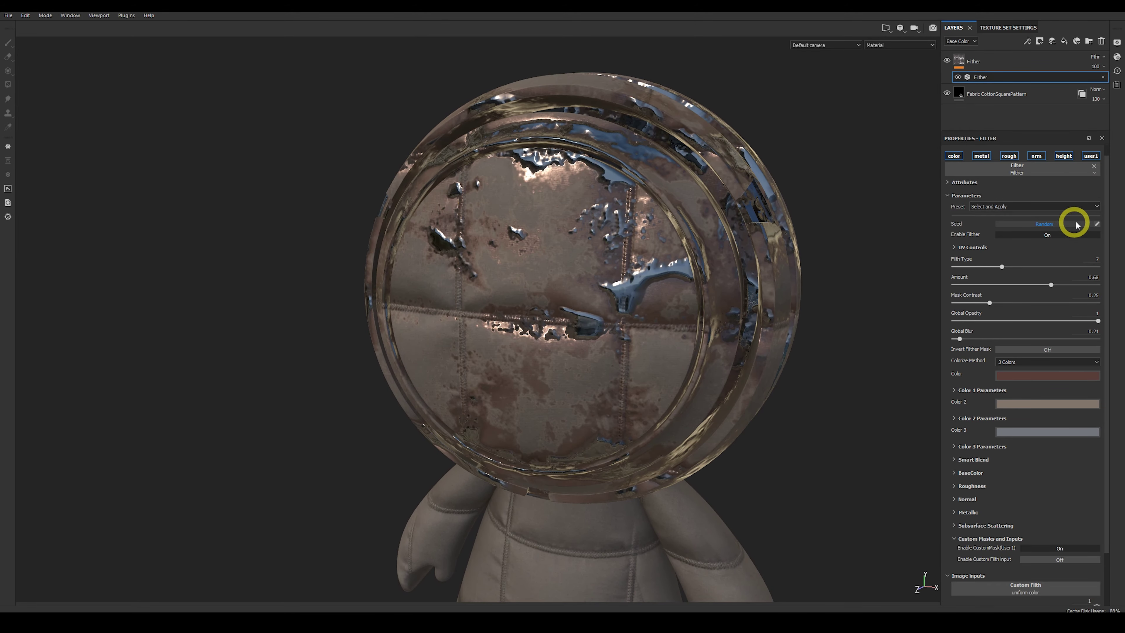
Apply the Paint Chipped preset to the Filther filter, randomize its Seed and inspect the head
{"action": "left_click", "coordinate": [1059, 205]}
{"action": "left_click", "coordinate": [989, 414]}
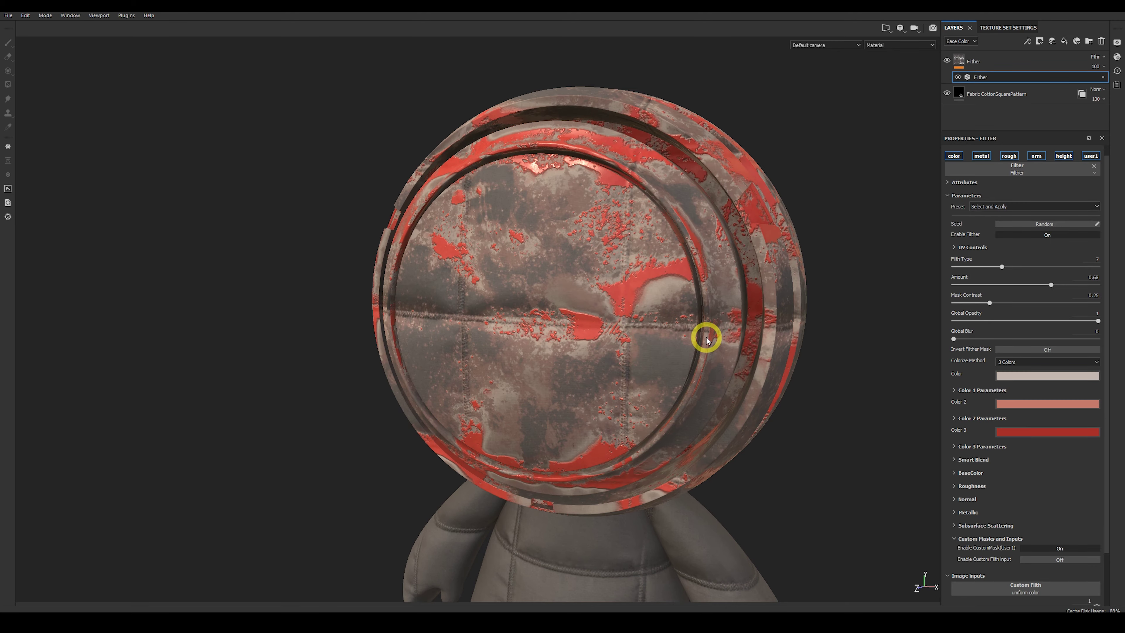
{"action": "left_click_drag", "start_coordinate": [612, 342], "coordinate": [646, 361], "text": "alt"}
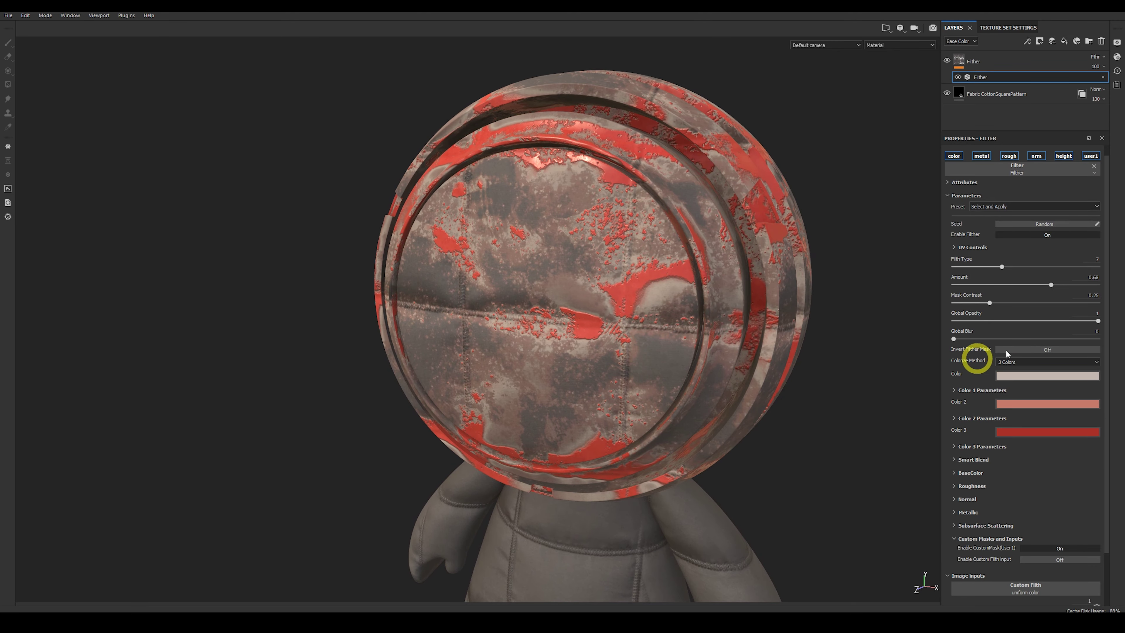
{"action": "left_click", "coordinate": [1044, 224]}
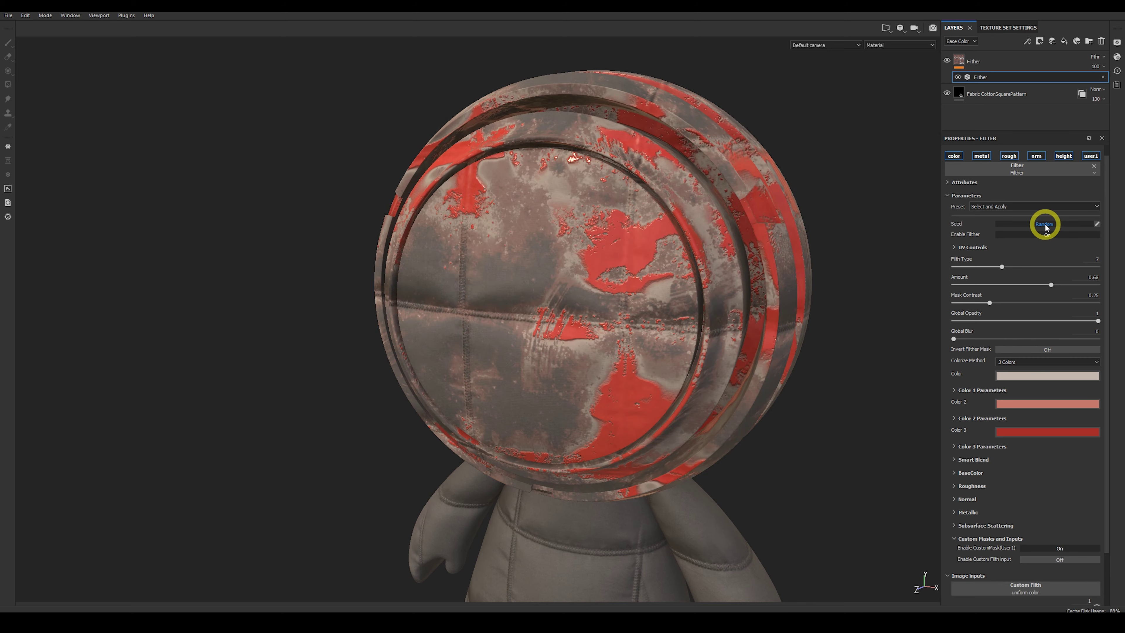
{"action": "left_click_drag", "start_coordinate": [717, 355], "coordinate": [637, 310], "text": "alt"}
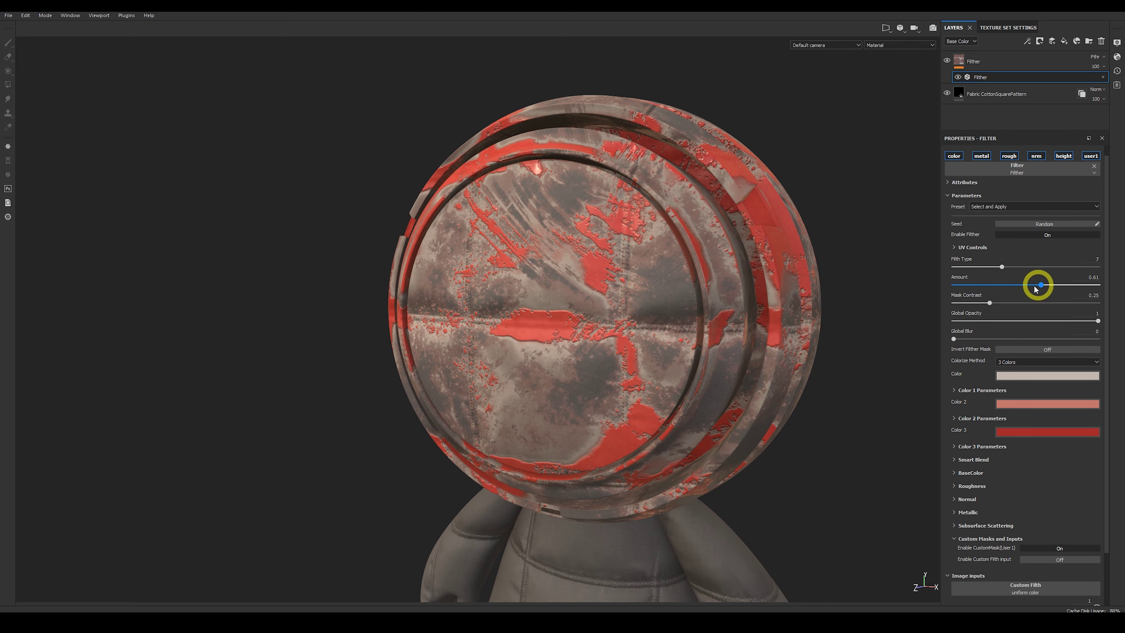
Try the filter with an Amount of 0.51 and Filth Type 13, viewing the head from the side
{"action": "left_click_drag", "start_coordinate": [967, 284], "coordinate": [1026, 286]}
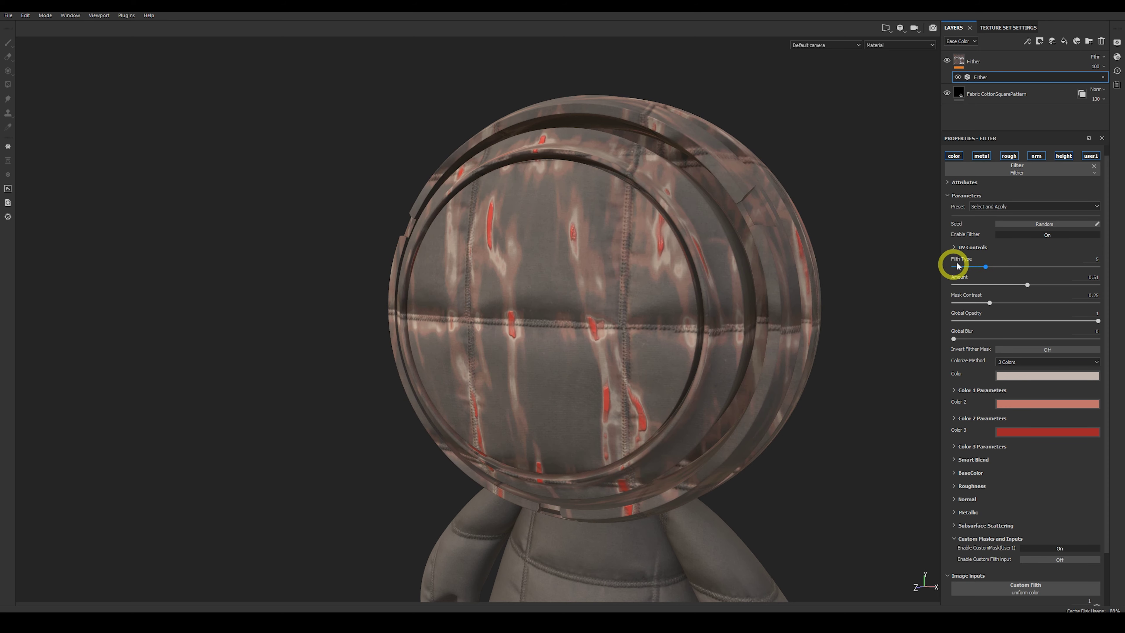
{"action": "left_click_drag", "start_coordinate": [983, 267], "coordinate": [1049, 268]}
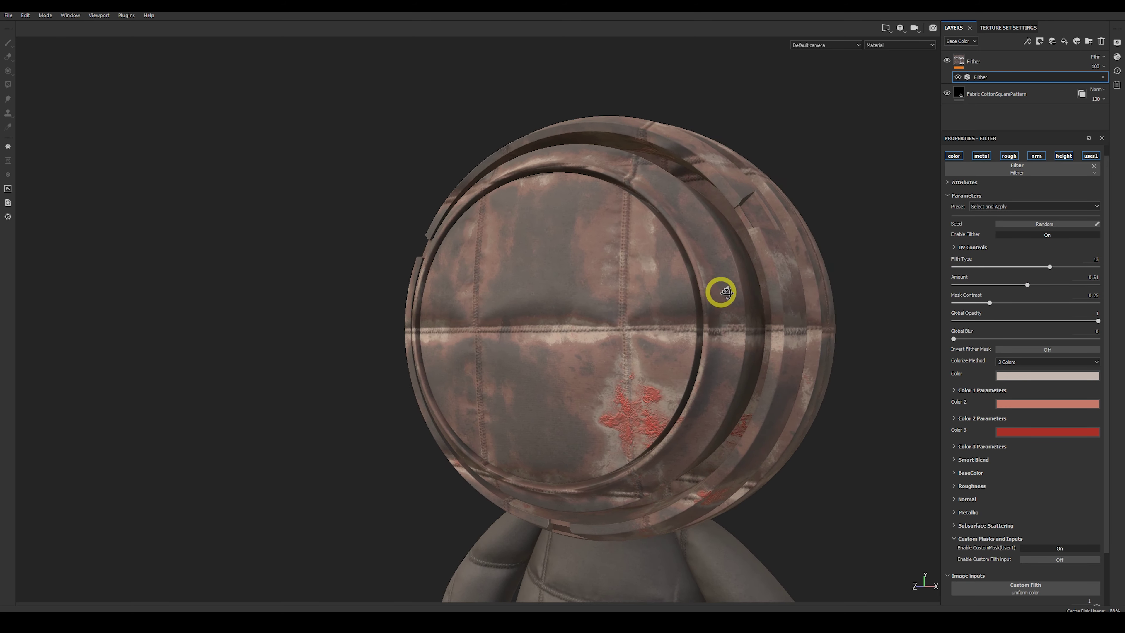
{"action": "left_click_drag", "start_coordinate": [720, 291], "coordinate": [753, 290], "text": "alt"}
{"action": "left_click", "coordinate": [1058, 272]}
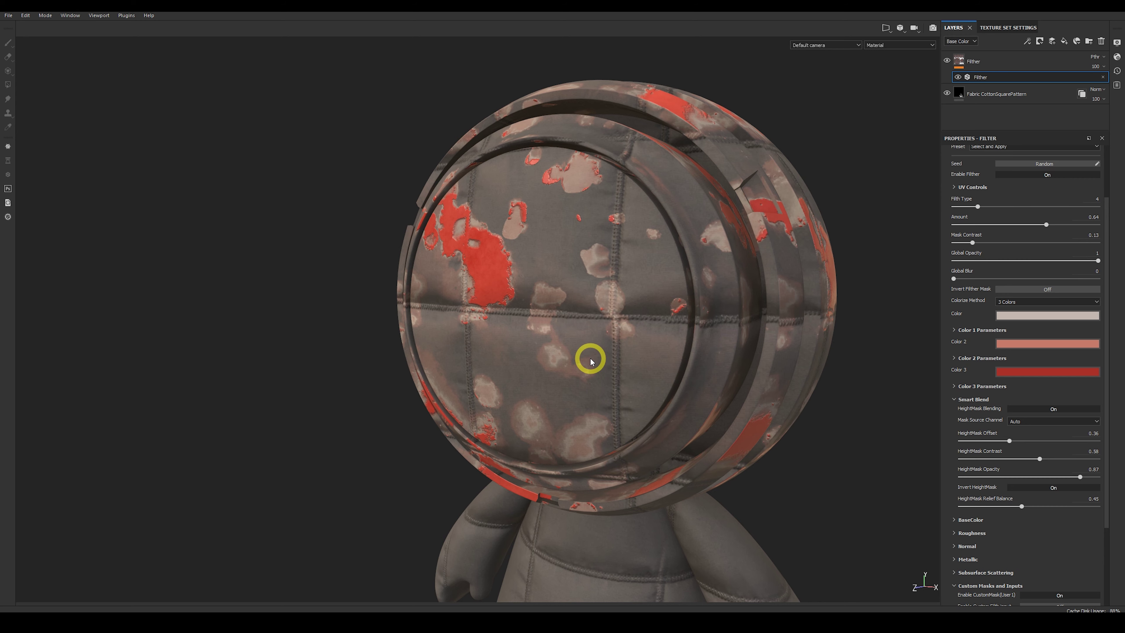
Replace the base layer's fabric with the Chipped Cracked material and toggle the filter's Invert HeightMask in Smart Blend
{"action": "left_click_drag", "start_coordinate": [628, 326], "coordinate": [642, 279], "text": "alt"}
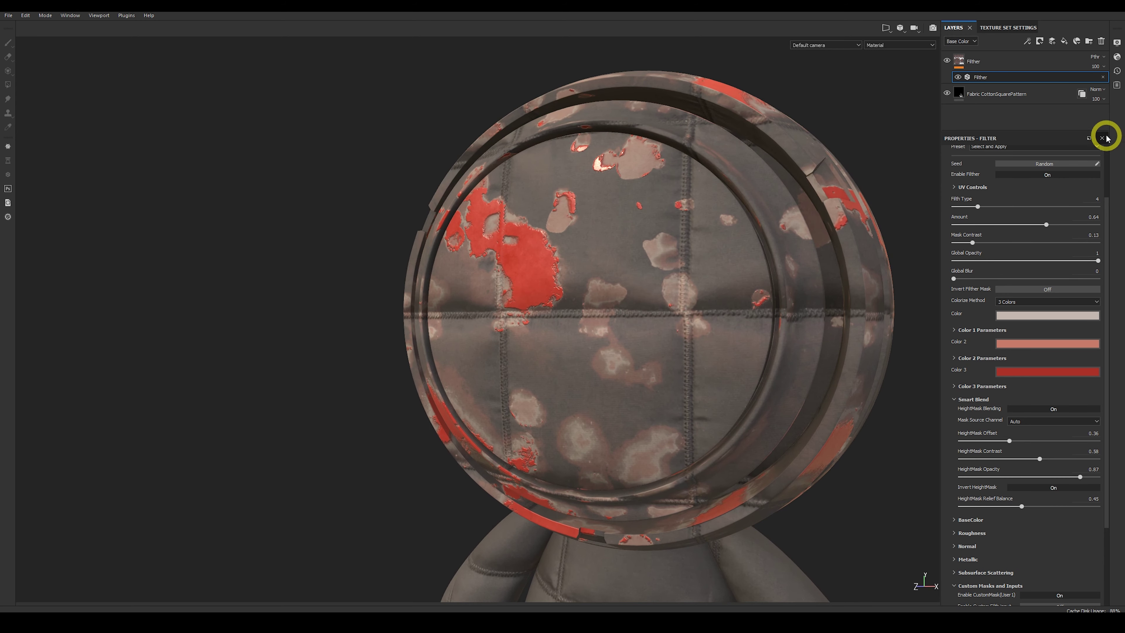
{"action": "left_click", "coordinate": [1016, 104]}
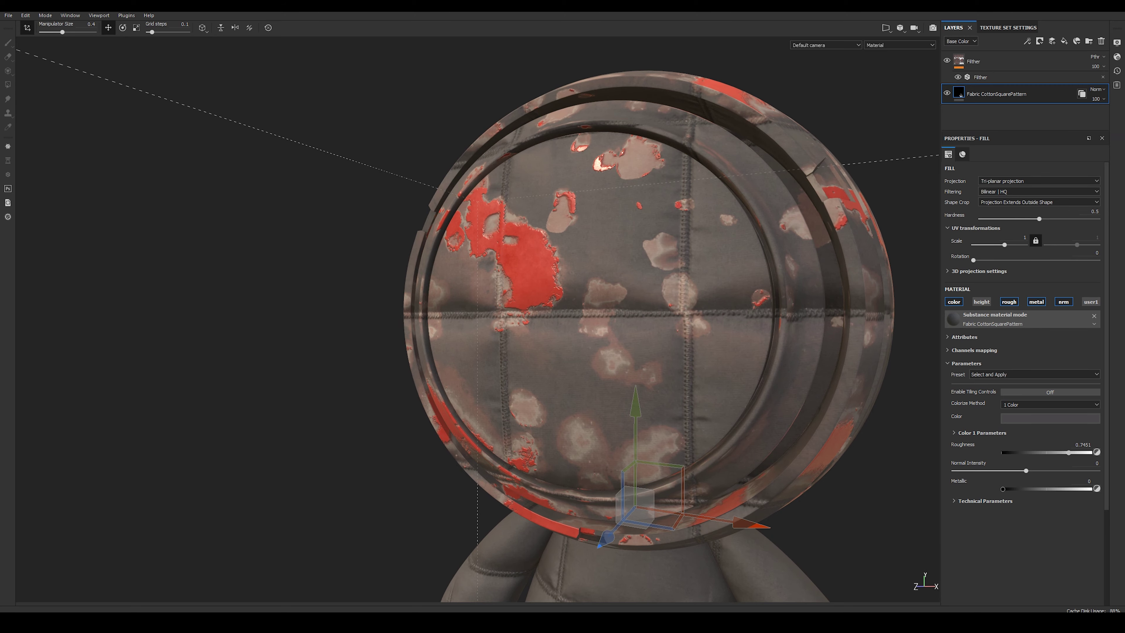
{"action": "left_click", "coordinate": [1052, 489]}
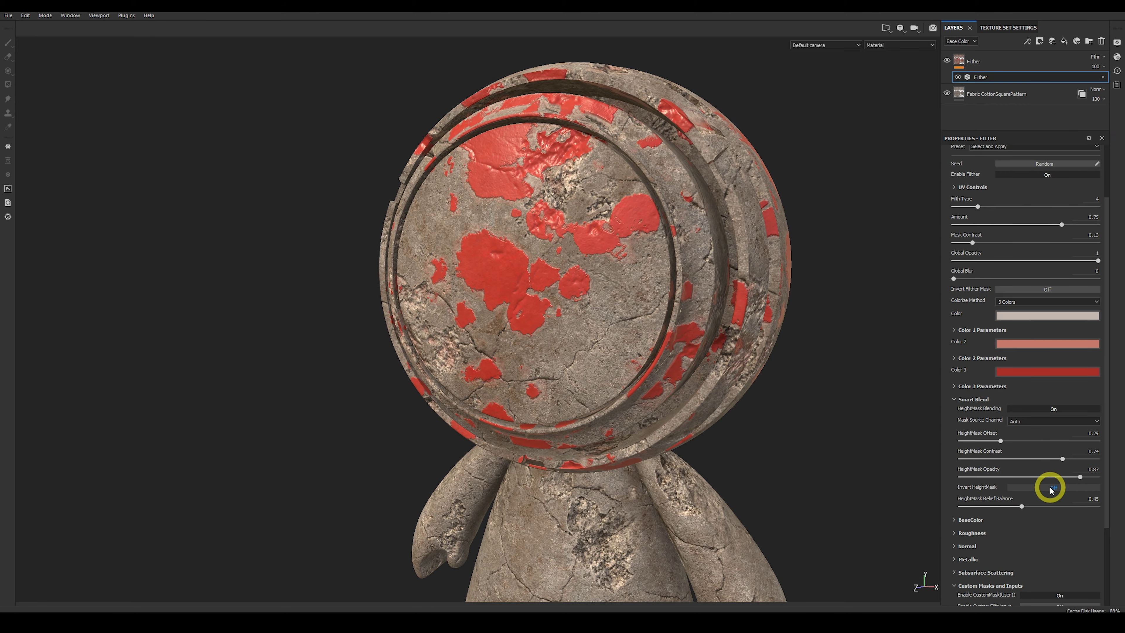
{"action": "left_click", "coordinate": [556, 330]}
{"action": "left_click_drag", "start_coordinate": [524, 202], "coordinate": [575, 261], "text": "alt"}
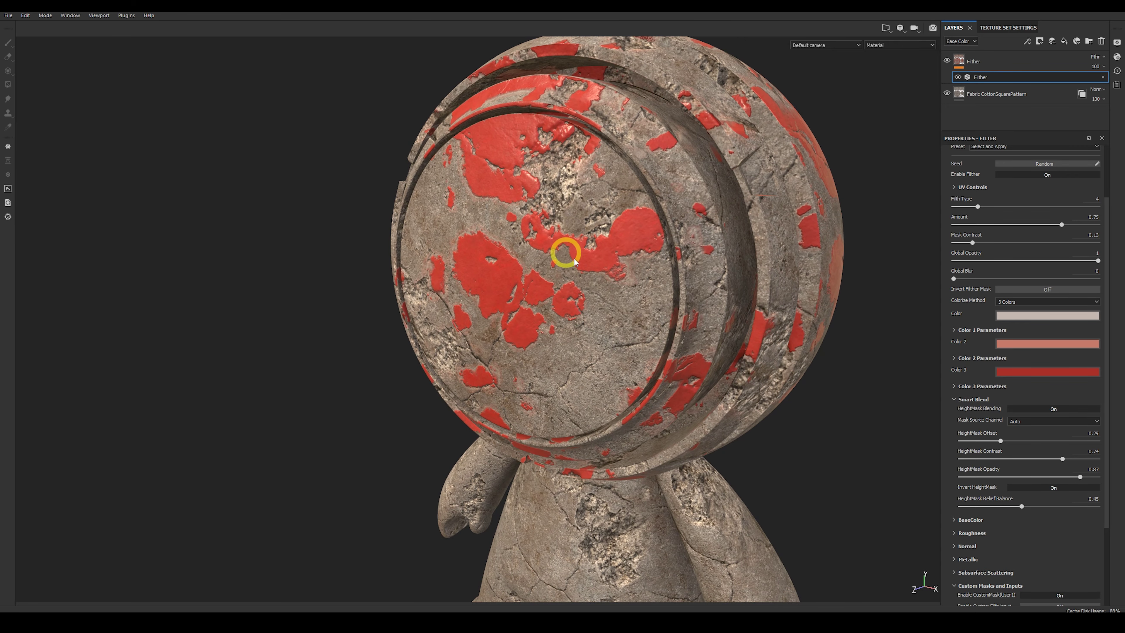
{"action": "left_click_drag", "start_coordinate": [562, 199], "coordinate": [600, 176], "text": "alt"}
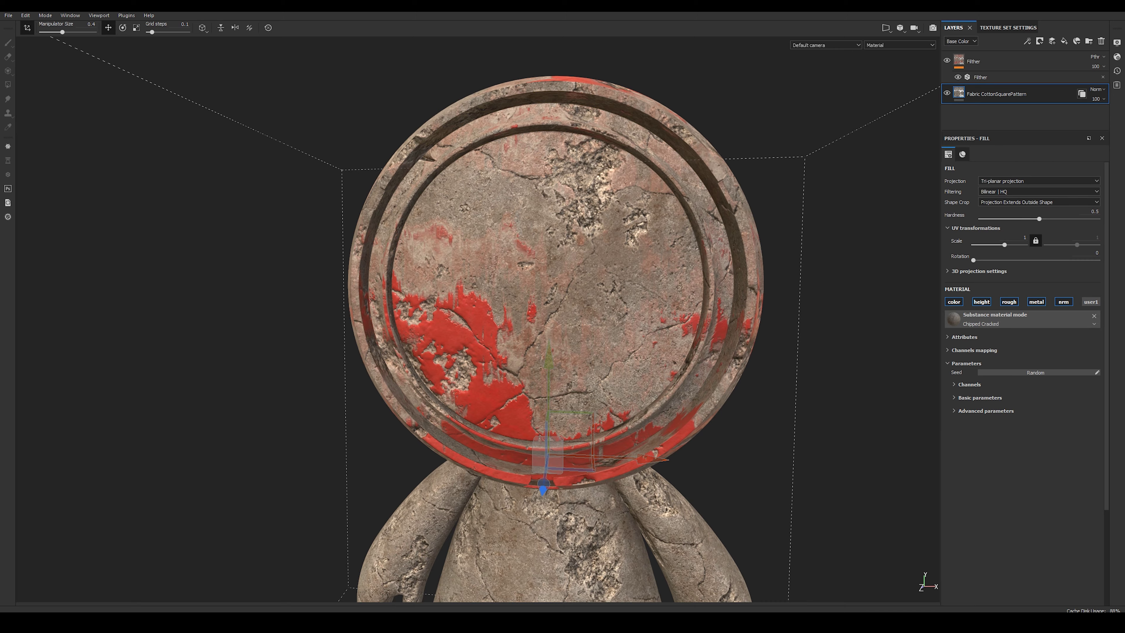
Examine how the red filth blends with the Bark Pine base material on the head from several angles and distances
{"action": "left_click_drag", "start_coordinate": [607, 347], "coordinate": [634, 330], "text": "alt"}
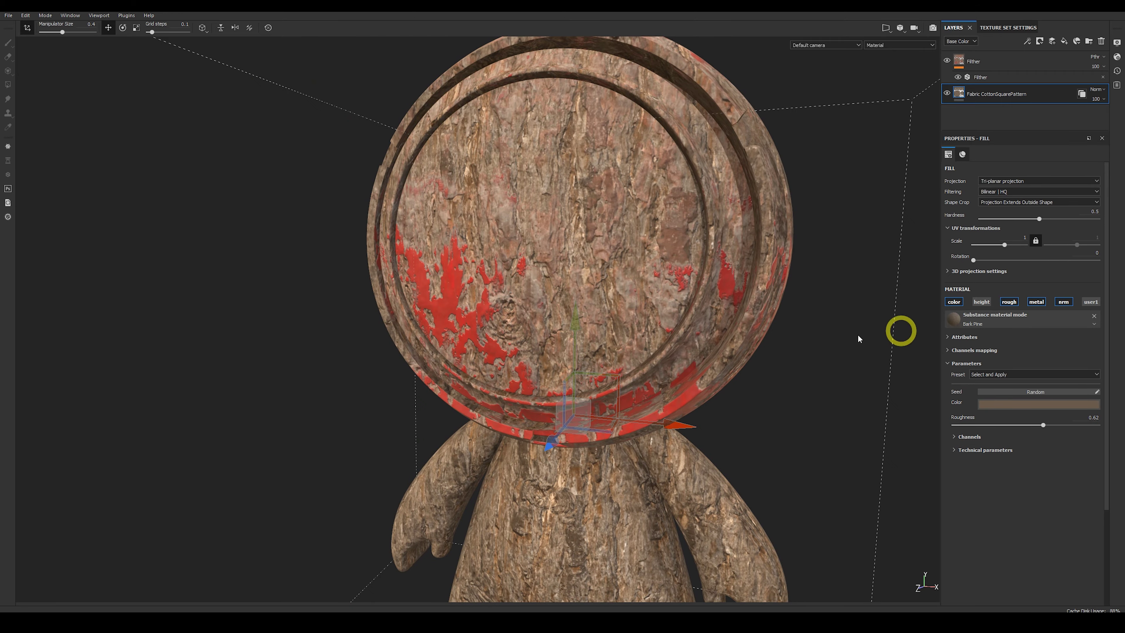
{"action": "mouse_move", "coordinate": [464, 241]}
{"action": "left_mouse_down", "text": "alt"}
{"action": "mouse_move", "coordinate": [515, 251]}
{"action": "mouse_move", "coordinate": [468, 262]}
{"action": "left_mouse_up", "text": "alt"}
{"action": "scroll", "coordinate": [468, 262], "scroll_direction": "down", "scroll_amount": 2}
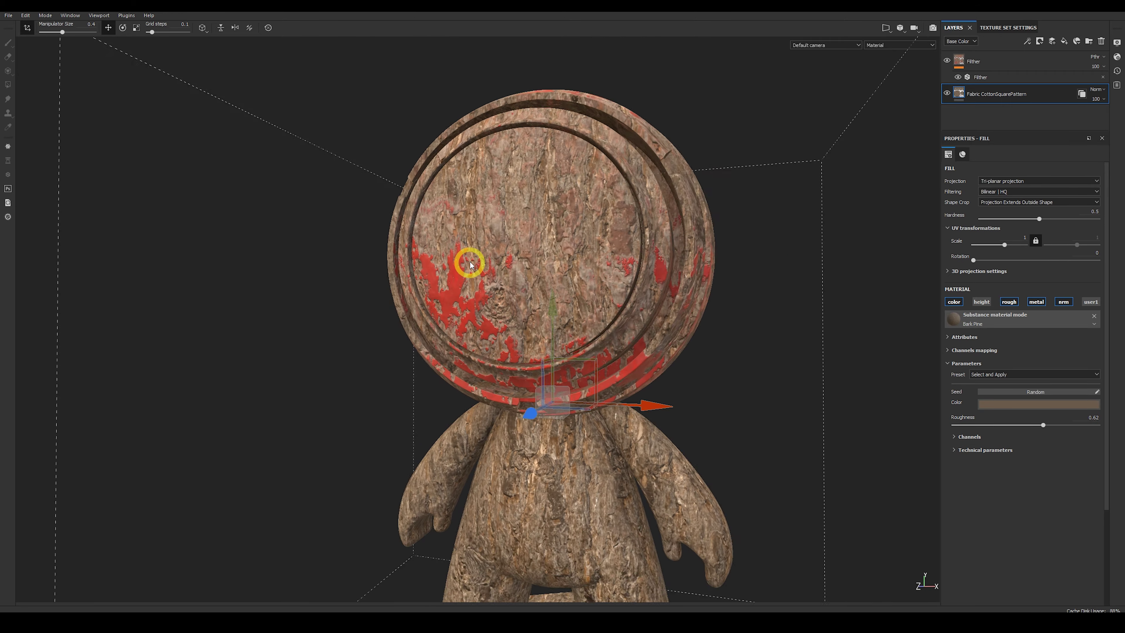
{"action": "scroll", "coordinate": [468, 263], "scroll_direction": "up", "scroll_amount": 4}
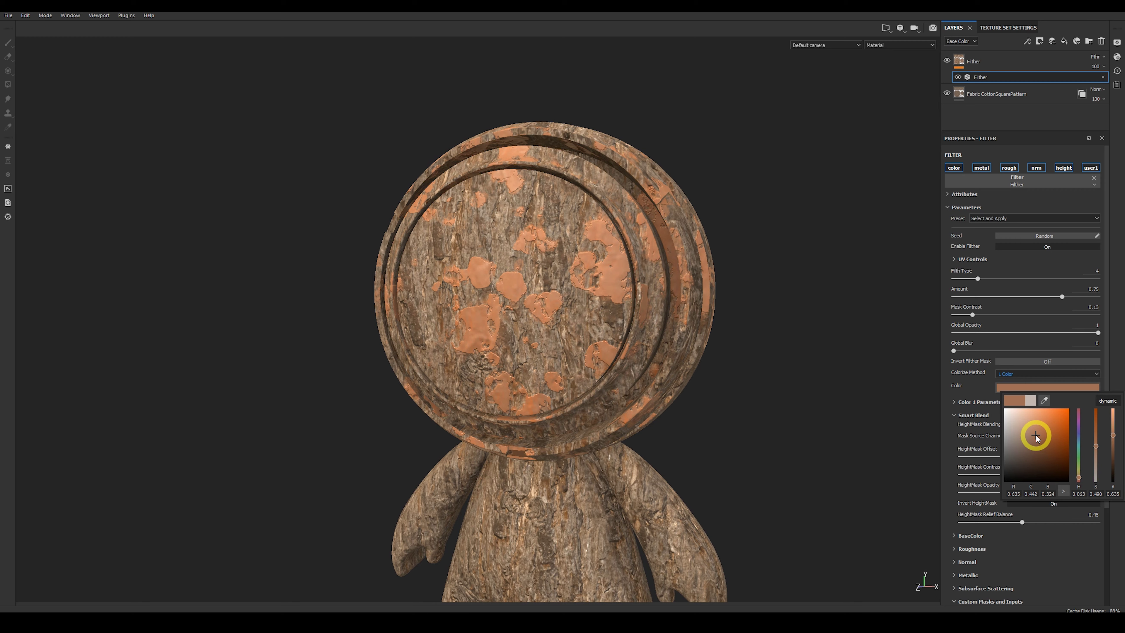
Inspect the filth on the bark-covered head from the side and set the filter's Filth Type to 6
{"action": "left_click_drag", "start_coordinate": [804, 345], "coordinate": [519, 294], "text": "alt"}
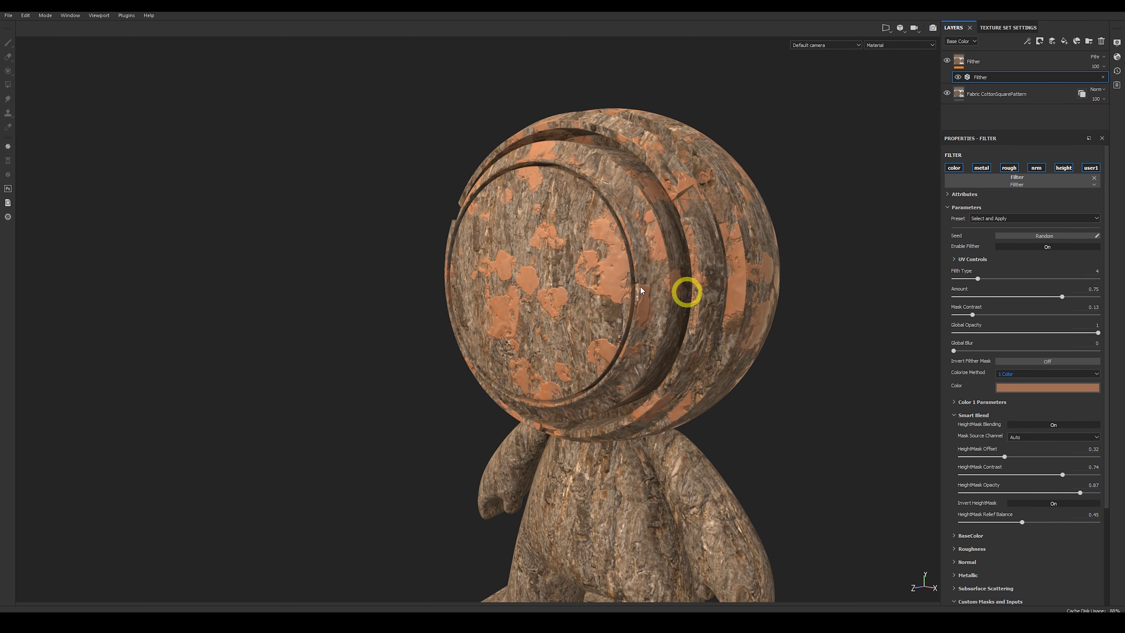
{"action": "left_click_drag", "start_coordinate": [641, 290], "coordinate": [792, 290], "text": "alt"}
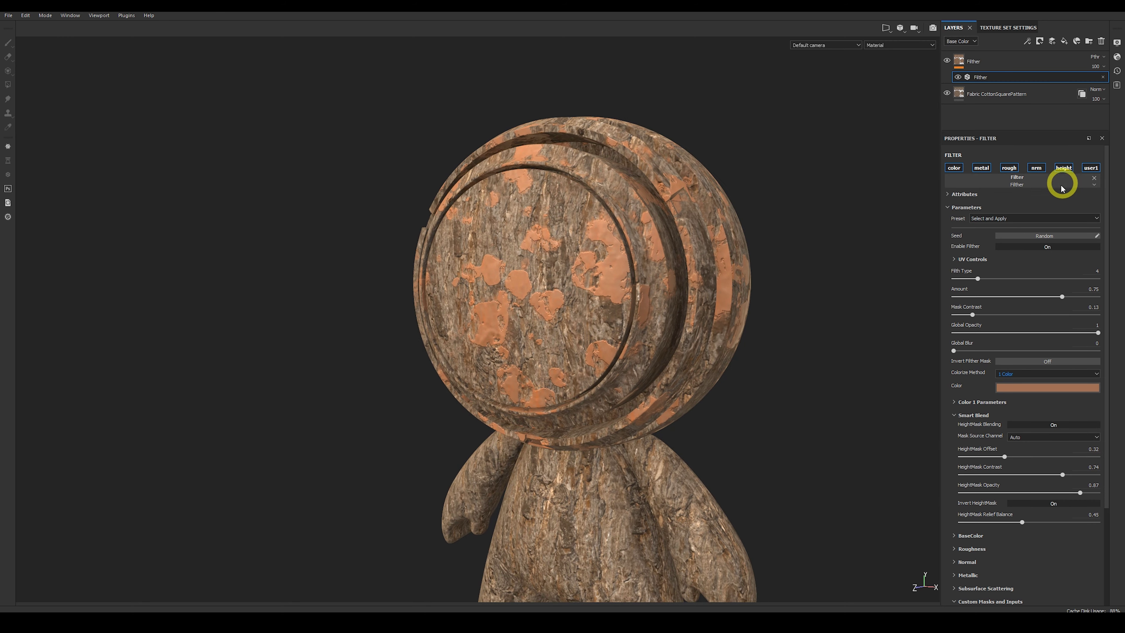
{"action": "left_click_drag", "start_coordinate": [977, 278], "coordinate": [993, 280]}
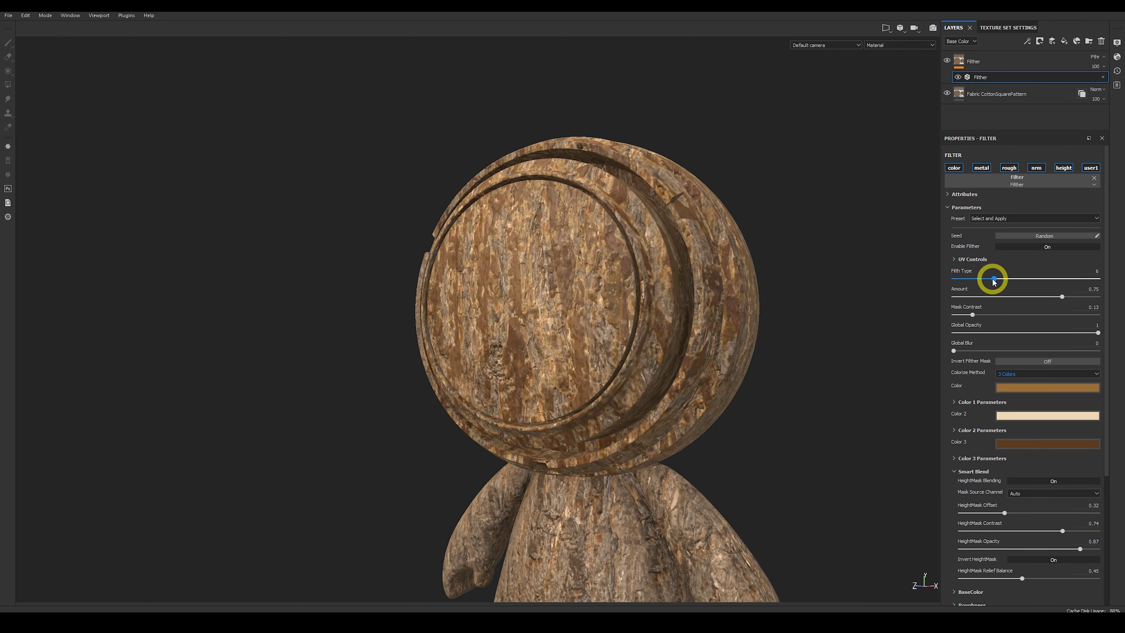